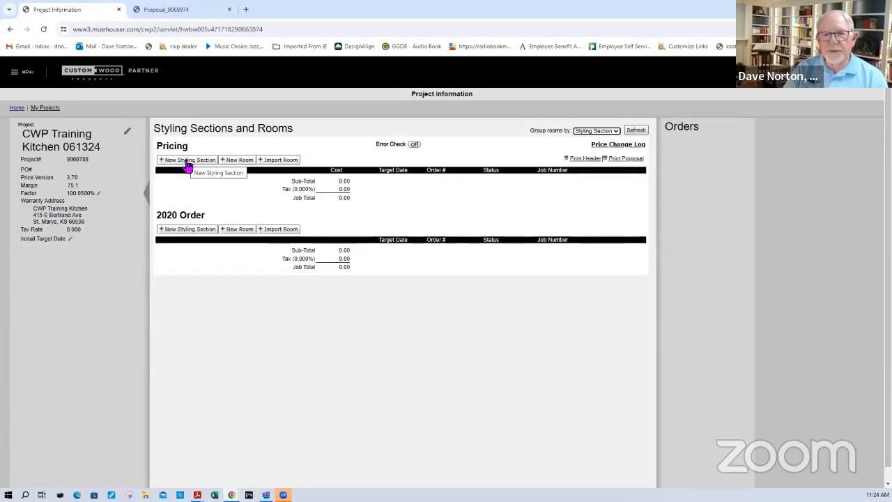
Create a Pricing styling section with Paint Grade wood, UV Plywood interior, Marginal Overlay, 1/8" Radius cabinet corners and None for finished opening frame treatment.
left_click(188, 161)
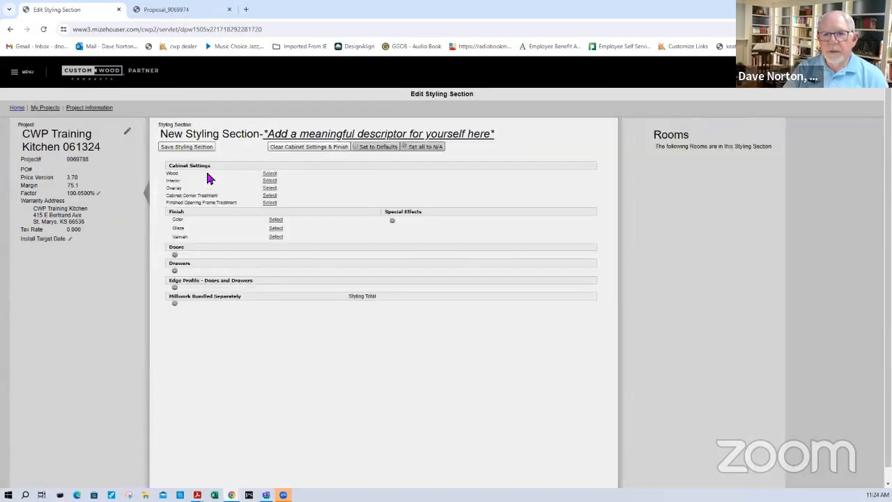
left_click(269, 174)
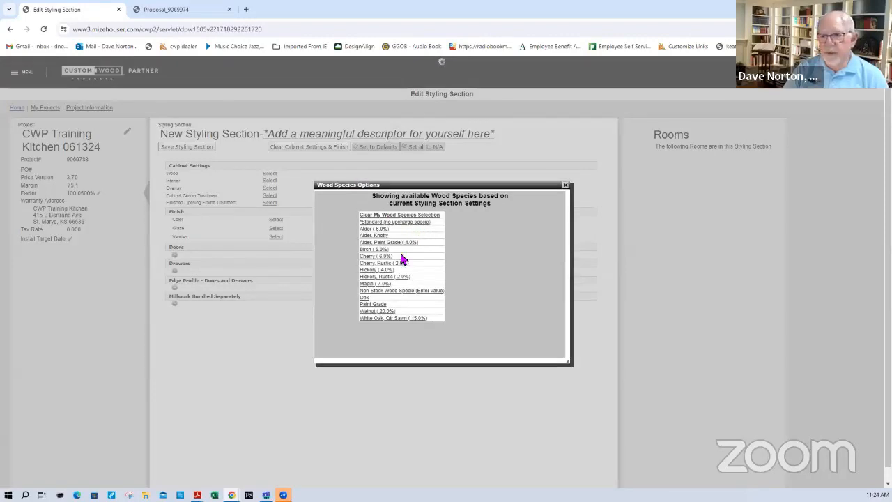
left_click(374, 304)
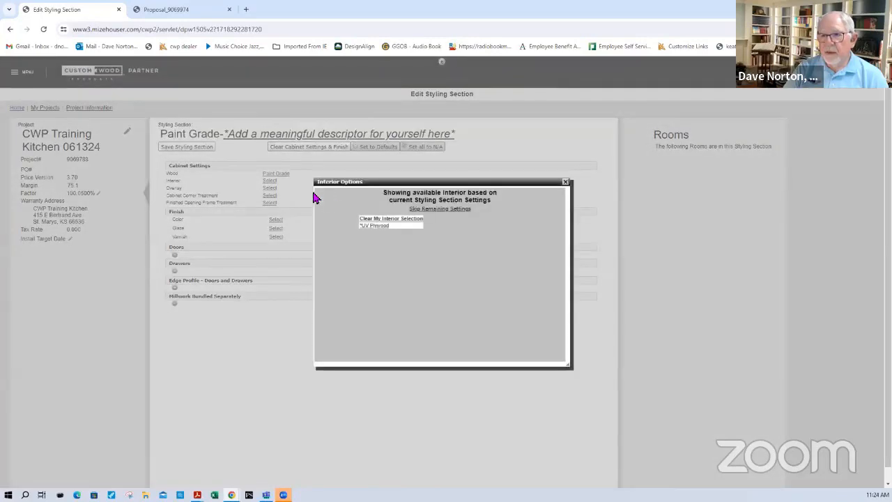
left_click(375, 226)
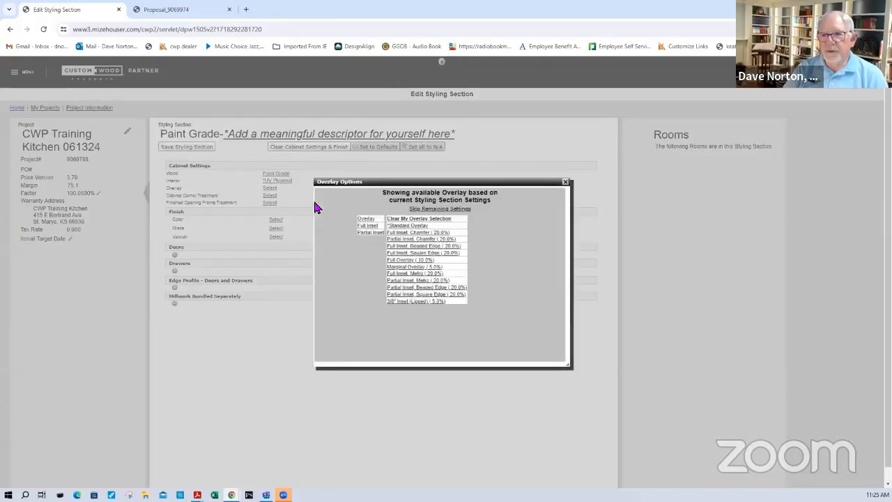
left_click(406, 269)
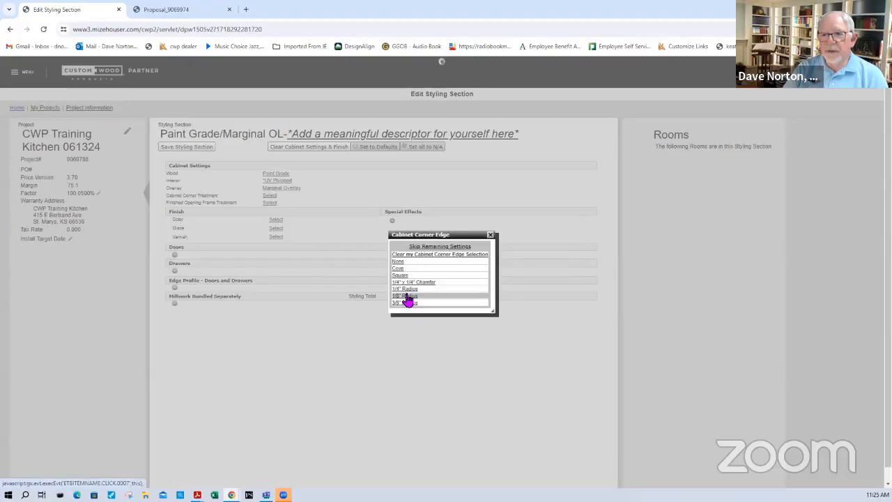
left_click(406, 296)
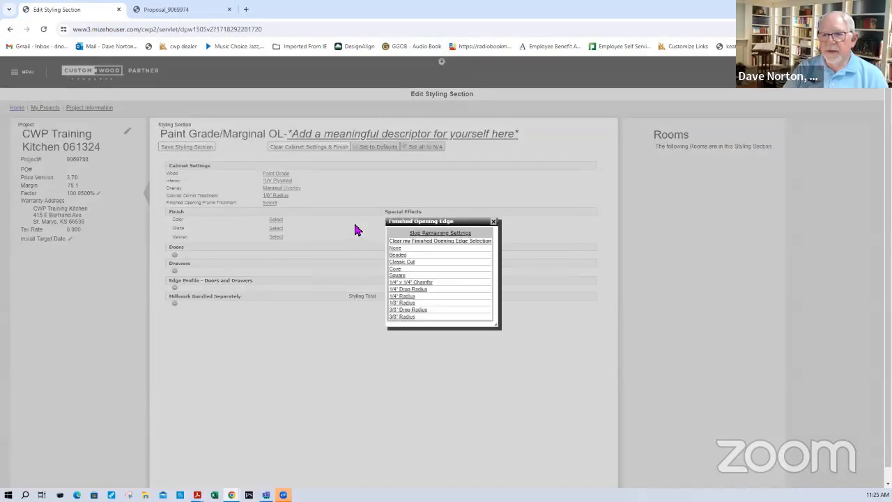
left_click(399, 249)
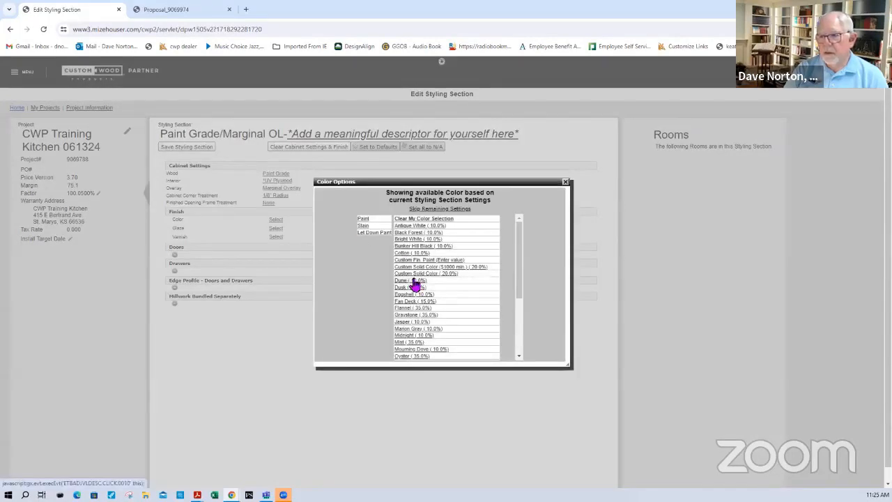
Set the finish to Stone color with glaze None and Dull Rubbed varnish.
scroll(415, 282, "down", 5)
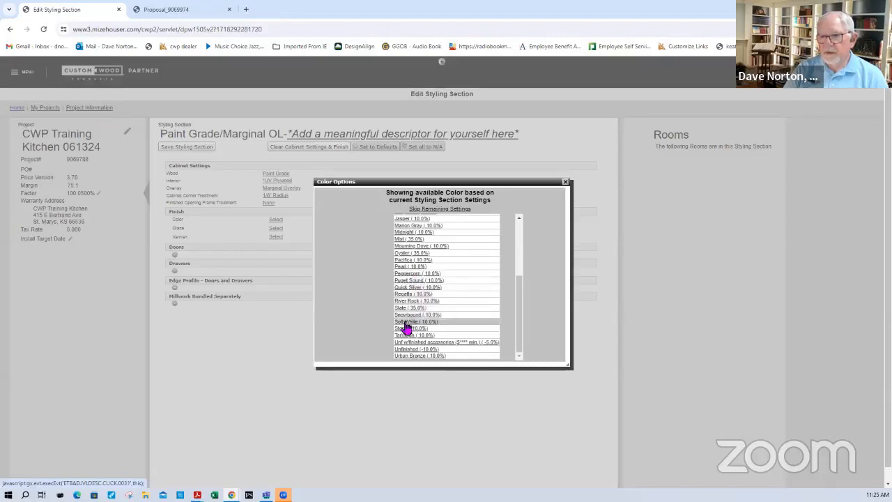
left_click(403, 330)
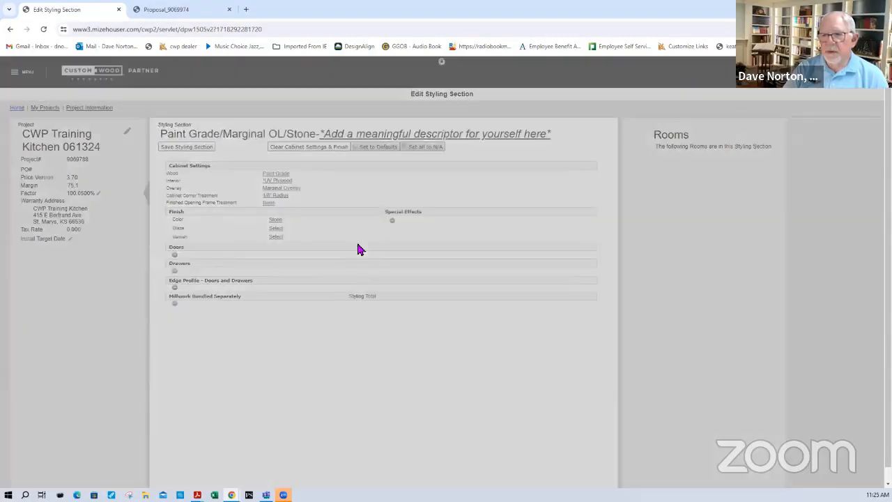
left_click(365, 233)
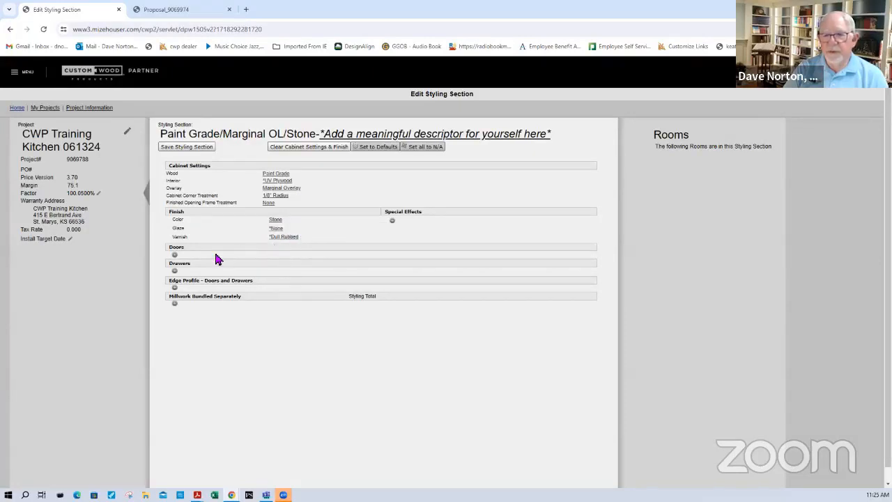
Add a door style from the Marketplace series with a Recessed MDF Panel, saving it to add another.
left_click(175, 256)
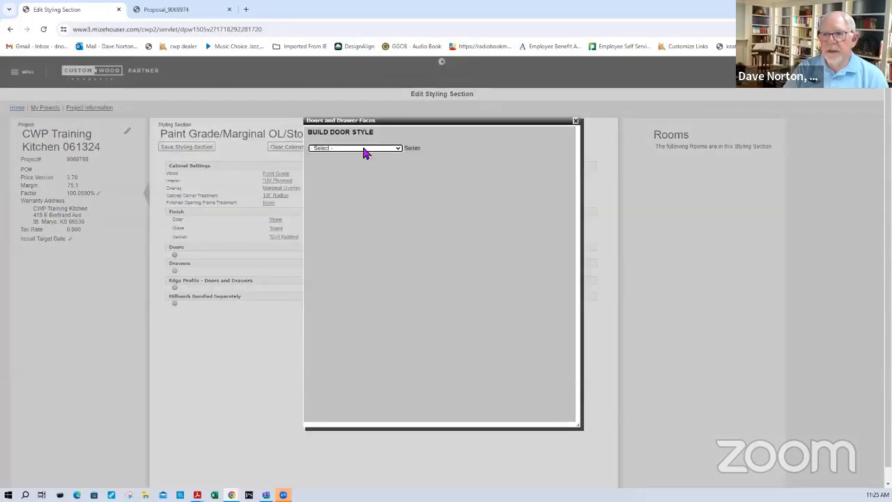
left_click(366, 152)
left_click_drag(398, 234, 374, 248)
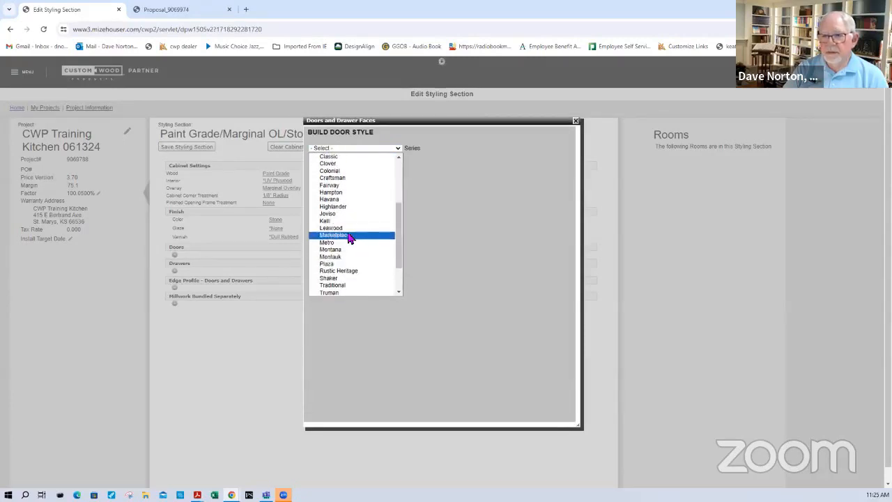
left_click(350, 236)
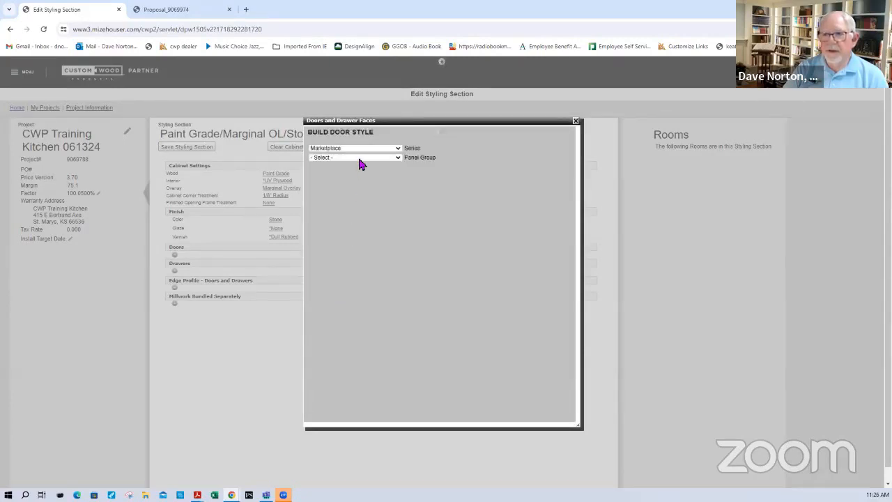
left_click(357, 158)
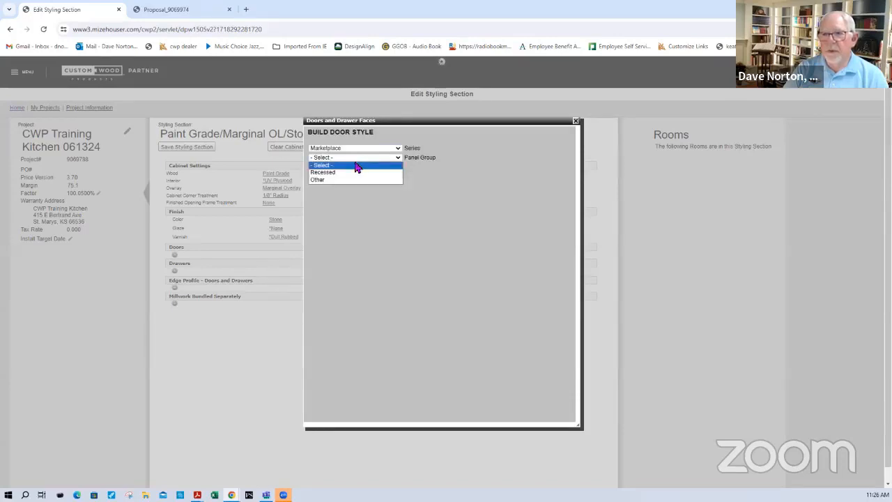
left_click(353, 171)
left_click(342, 166)
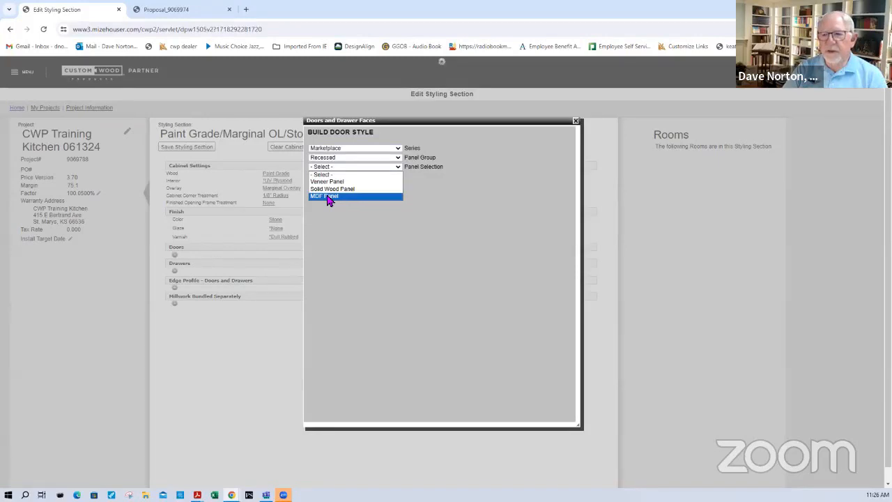
left_click(329, 198)
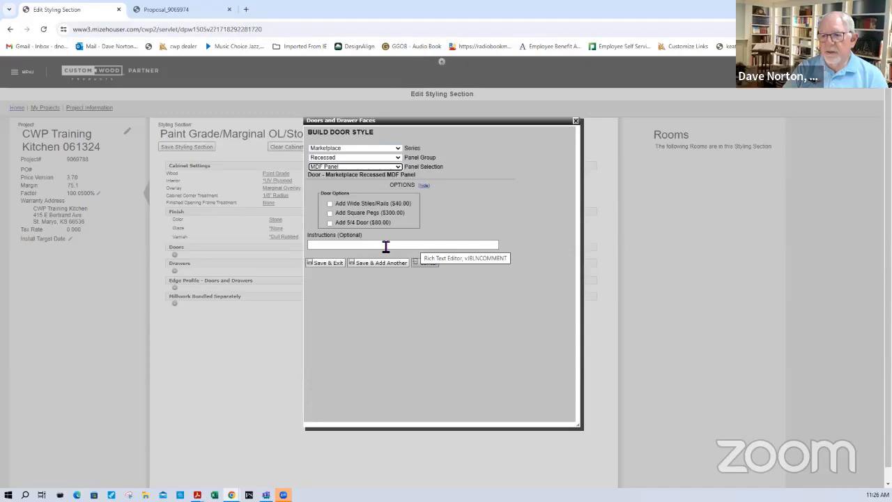
left_click(371, 264)
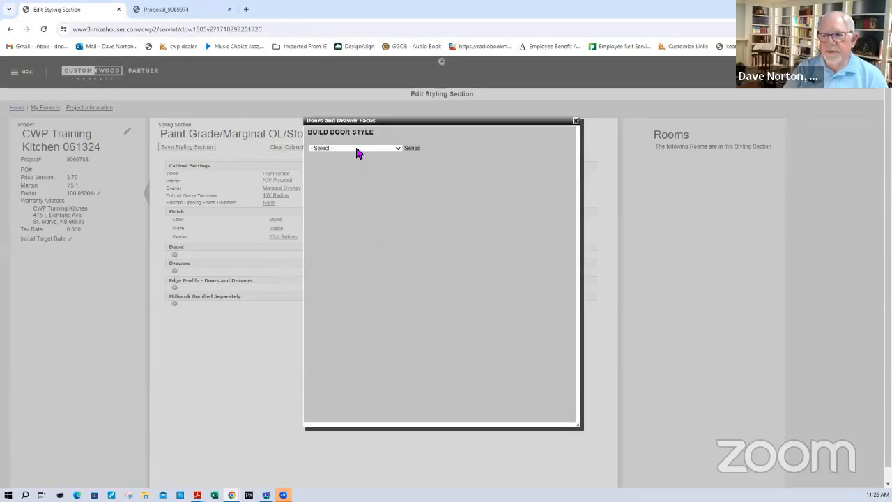
Add a second Marketplace door style using the Other panel group with a Glass Panel, and save it.
left_click(357, 149)
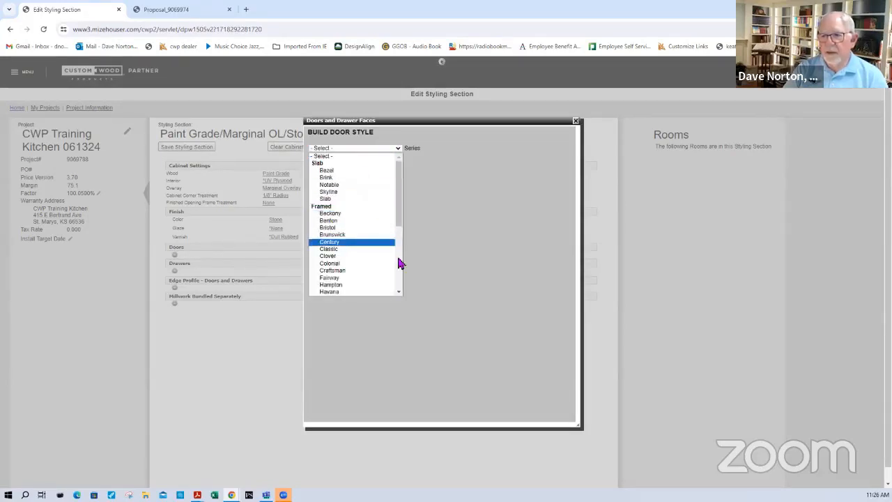
scroll(398, 257, "down", 5)
left_click(350, 201)
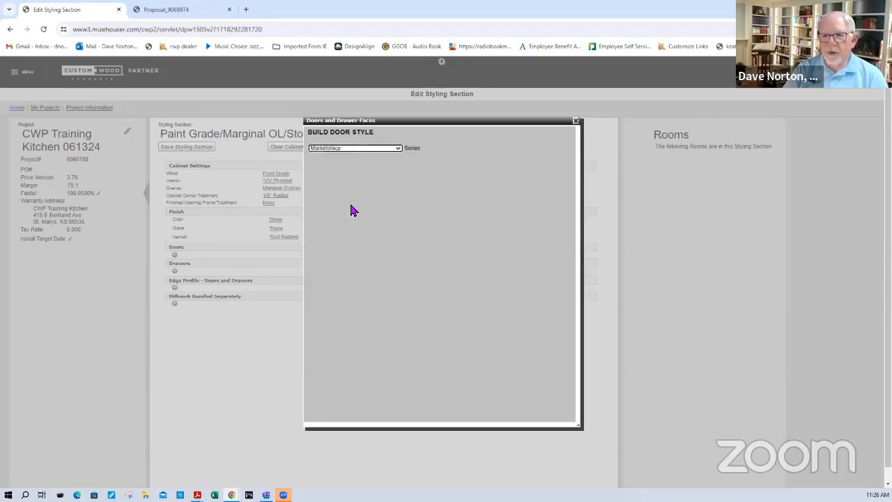
left_click(349, 158)
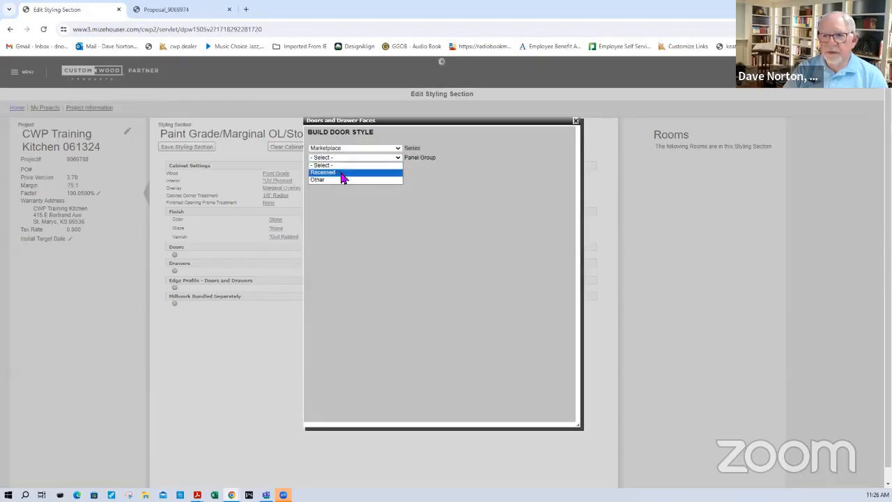
left_click(342, 180)
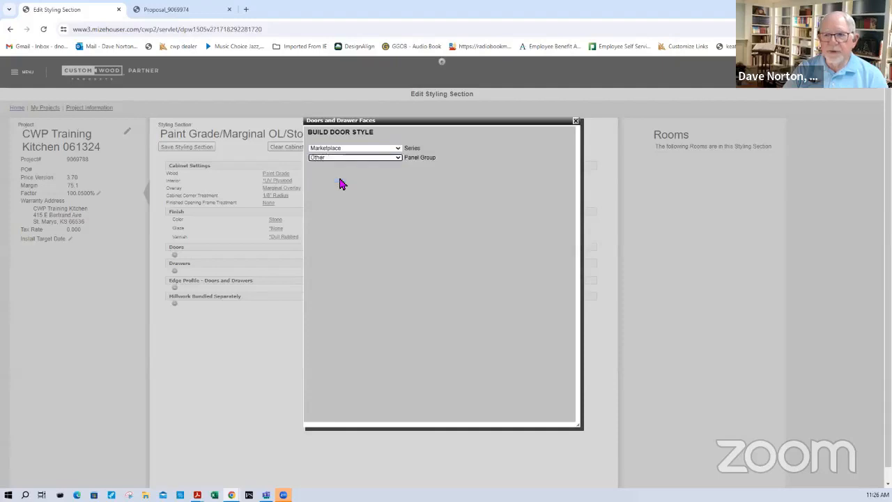
left_click(343, 168)
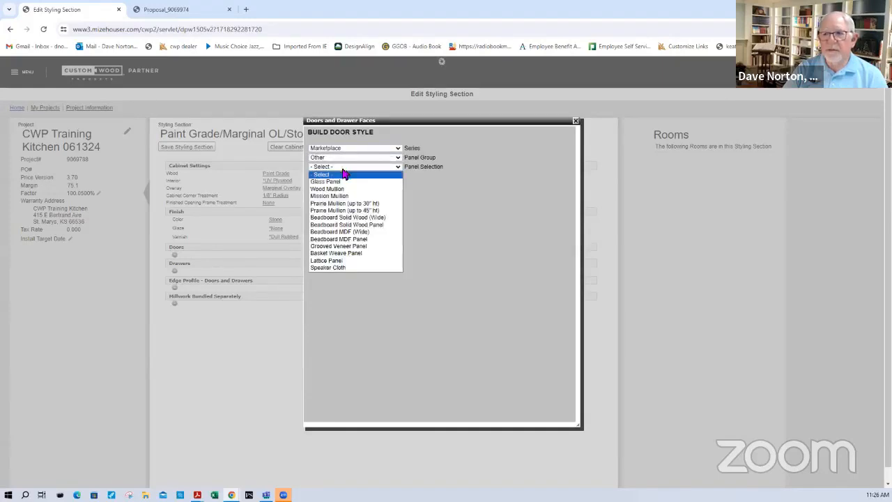
left_click(333, 183)
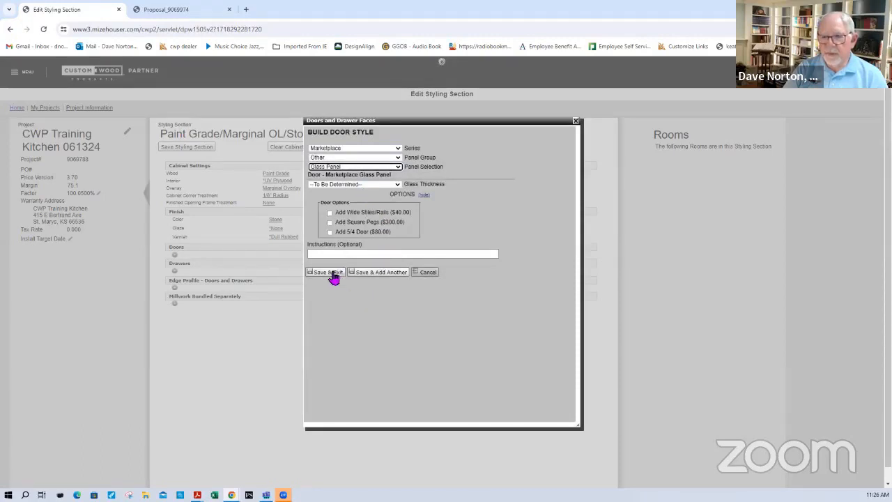
left_click(335, 273)
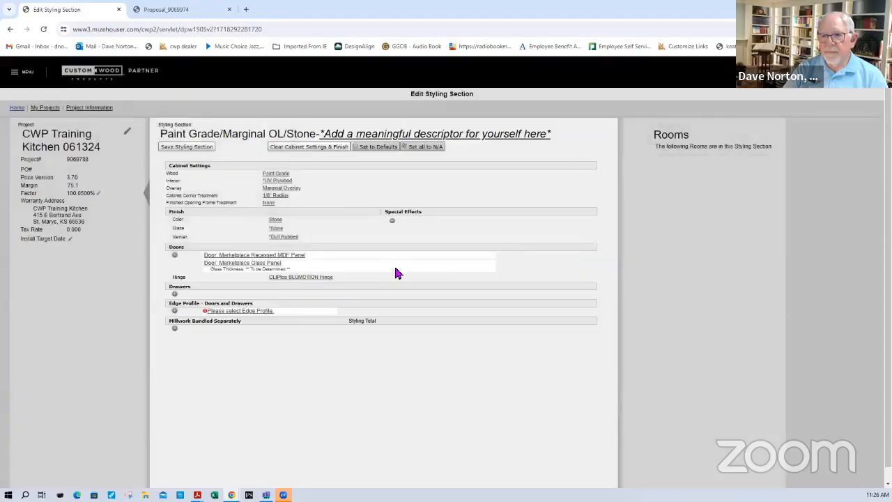
Set the glass thickness of the Marketplace Glass Panel door to 1/8" Thick and save the door.
left_click(247, 263)
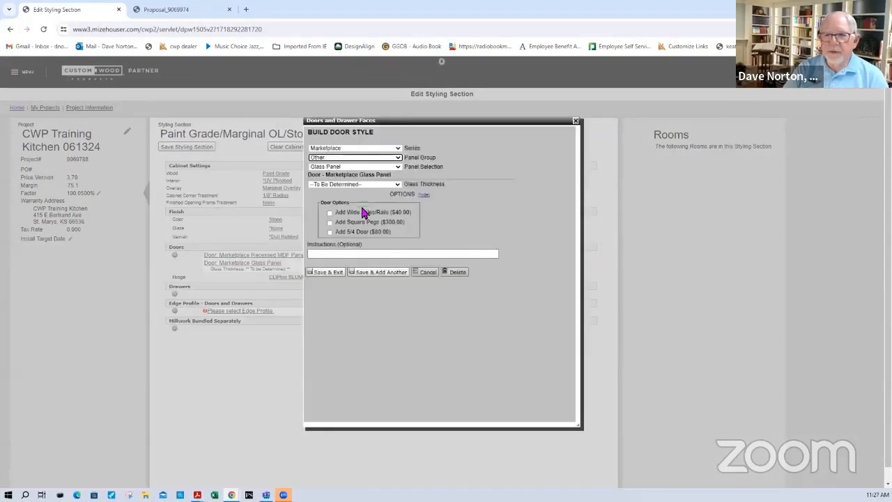
left_click(347, 187)
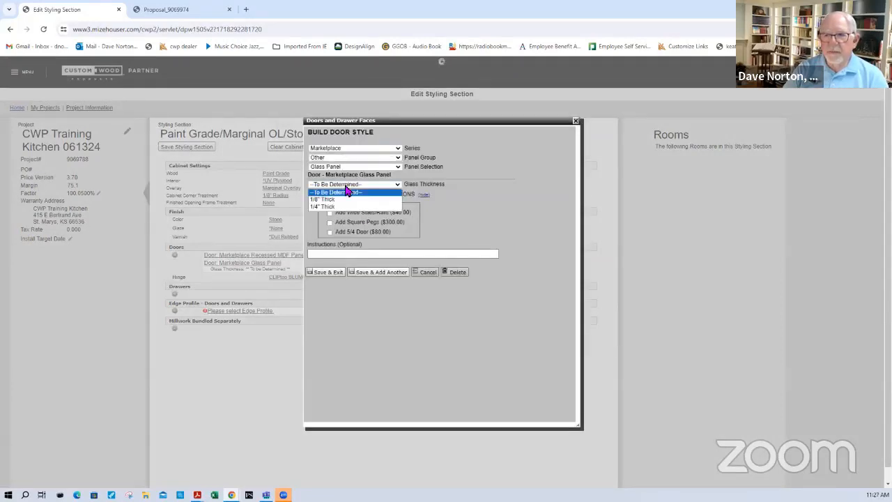
left_click(334, 201)
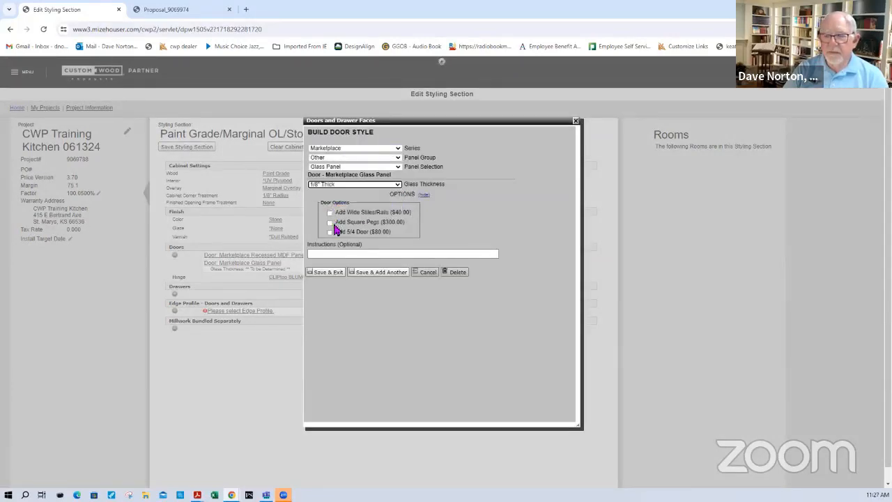
left_click(330, 273)
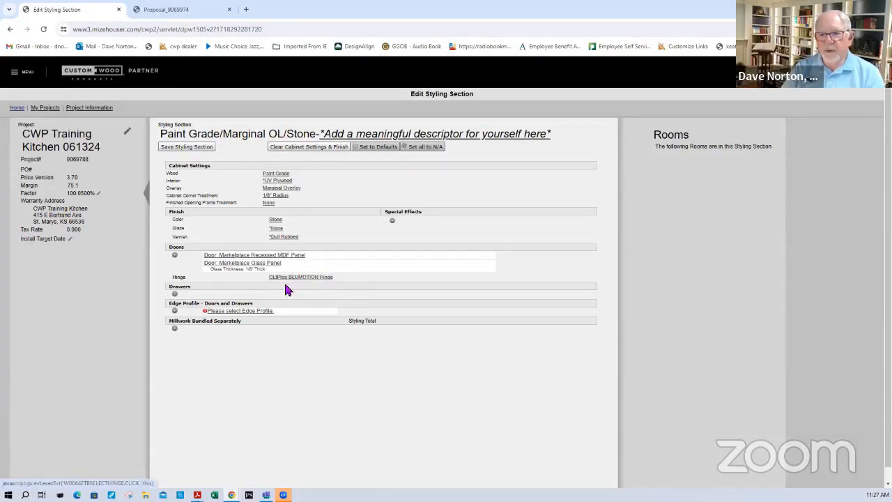
Start a new drawer face from the Slab Drawers series with the Solid Wood Slab panel.
left_click(176, 295)
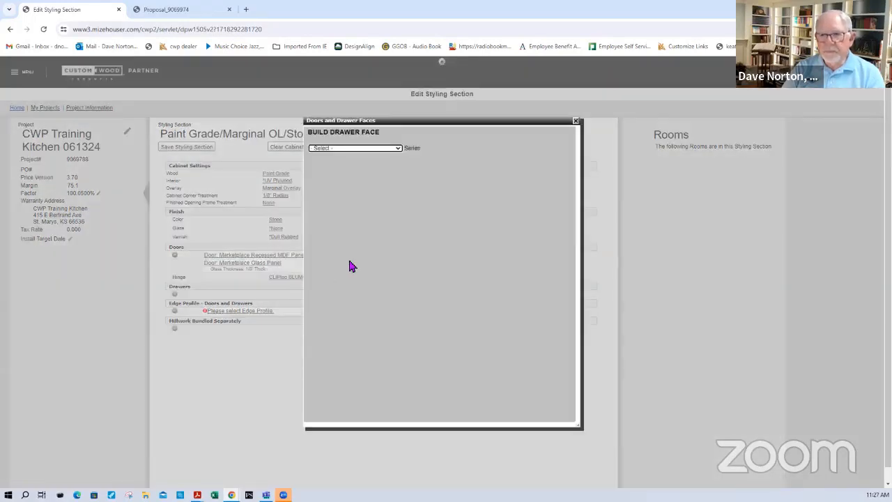
left_click(374, 149)
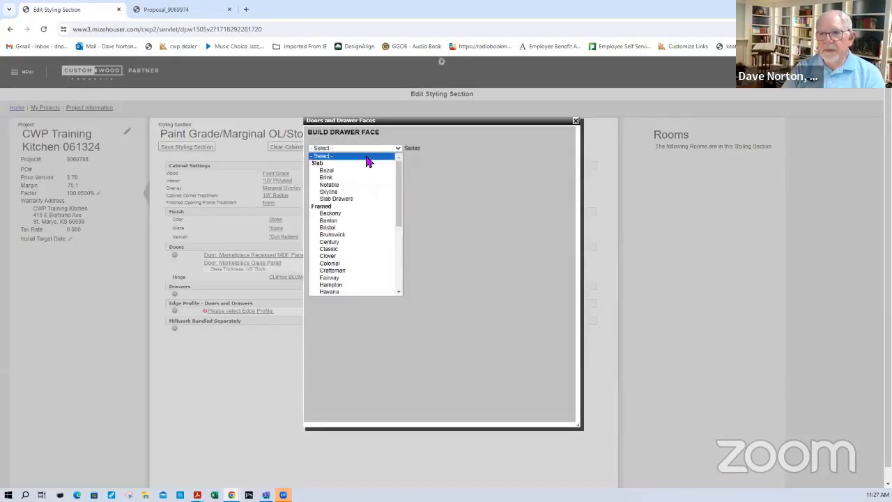
left_click(344, 200)
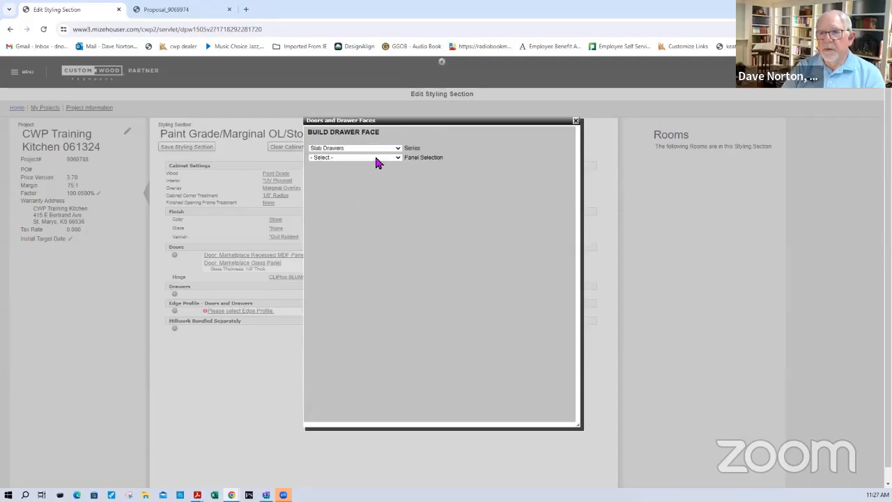
left_click(376, 159)
left_click(353, 171)
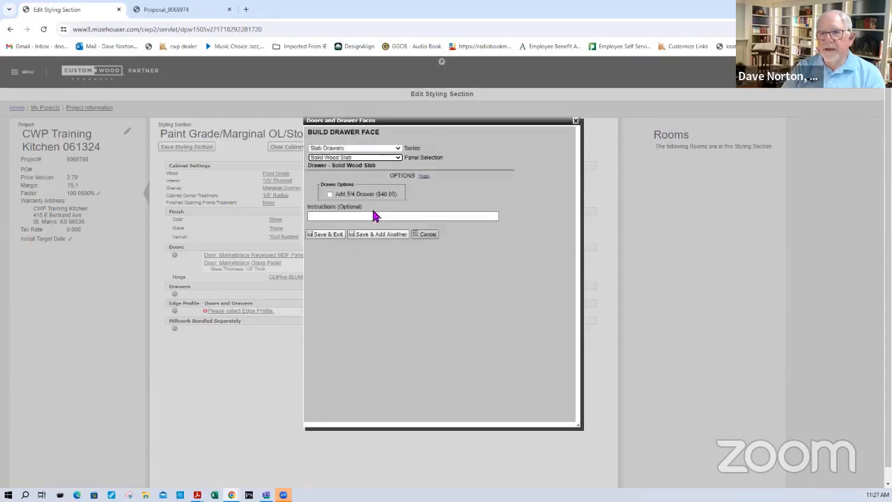
Add the bulleted instruction "shallow drawers" to the slab drawer face and save it to add another.
left_click(367, 217)
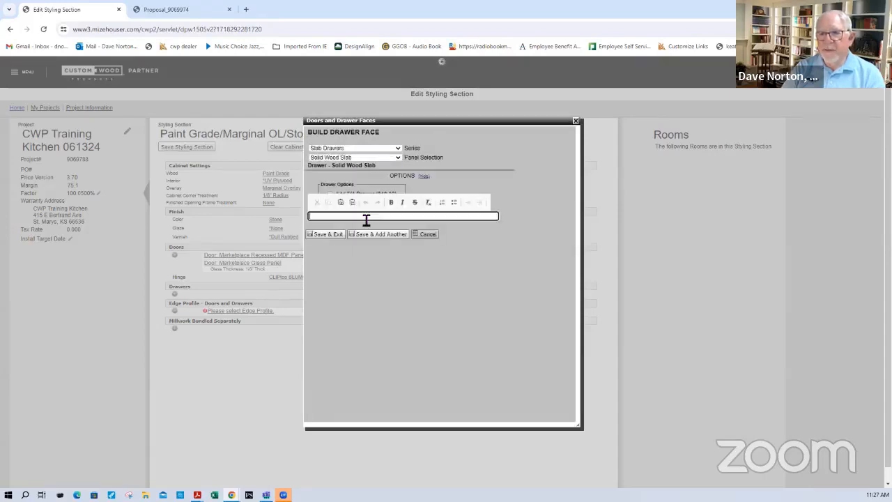
left_click(455, 203)
type("shallow drawers")
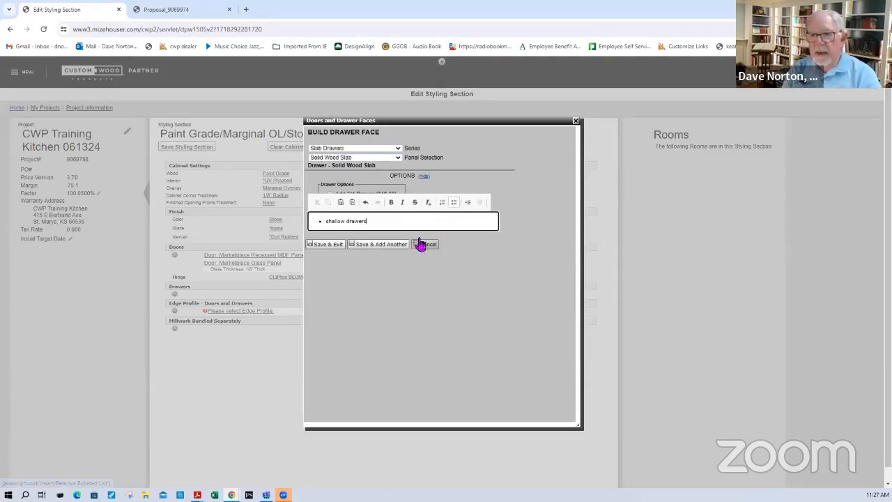
left_click(378, 244)
left_click(374, 245)
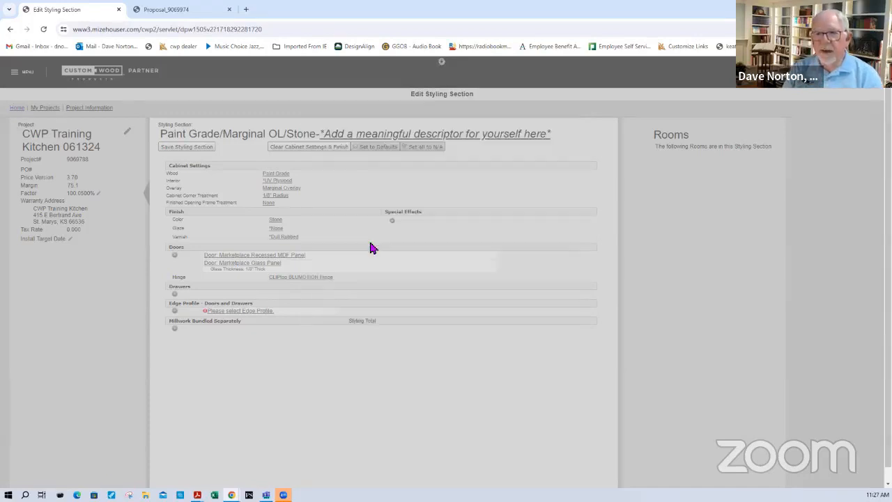
Define another drawer face from the Marketplace series with the Recessed panel group and an MDF Panel.
left_click(370, 148)
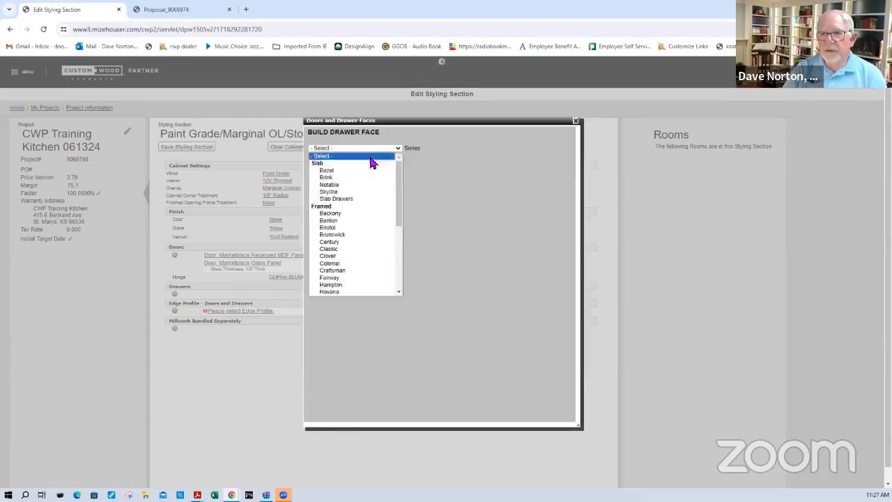
scroll(374, 243, "down", 5)
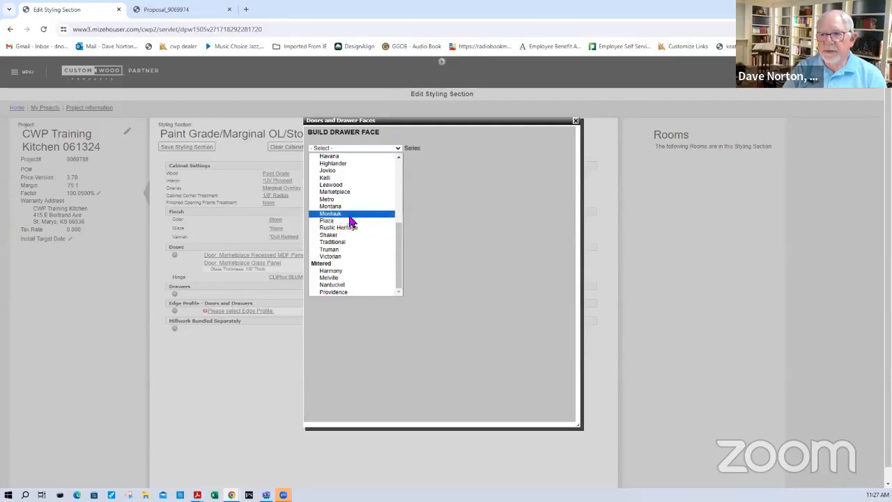
left_click(351, 194)
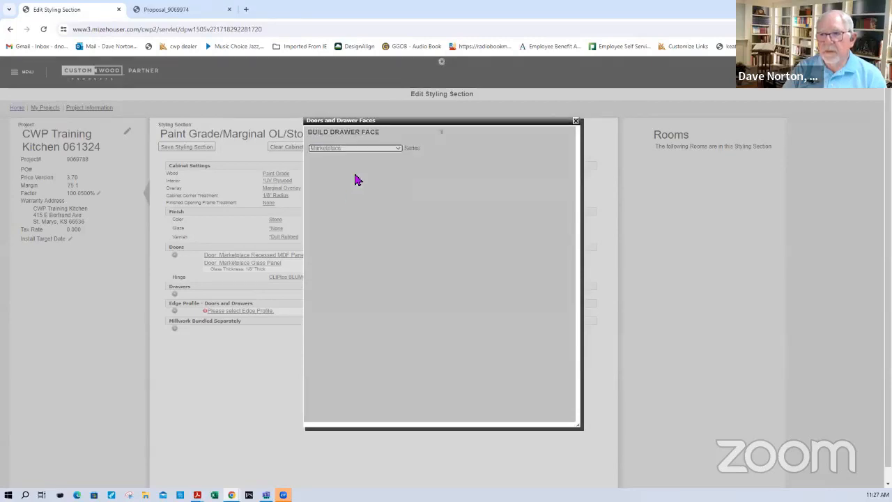
left_click(357, 159)
left_click(344, 172)
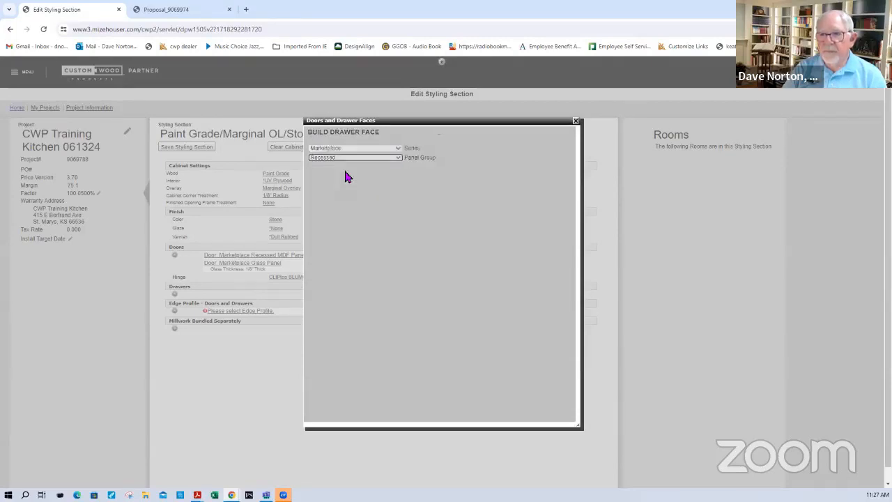
left_click(345, 168)
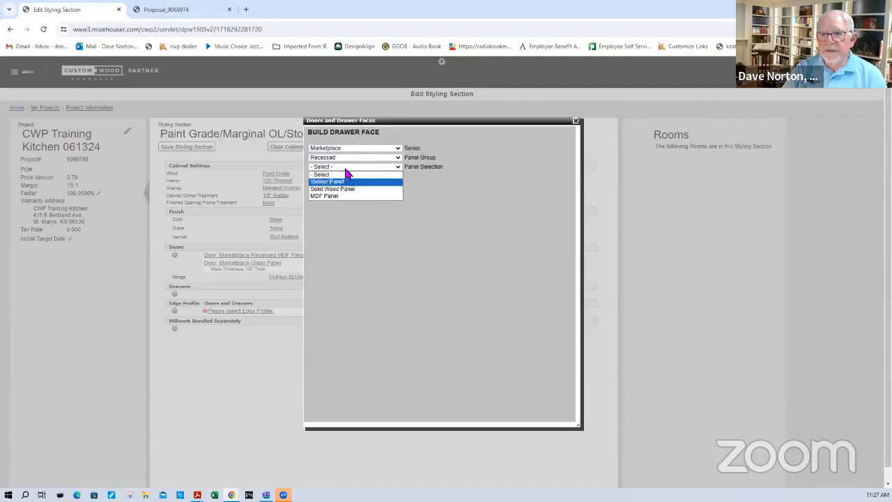
left_click(333, 197)
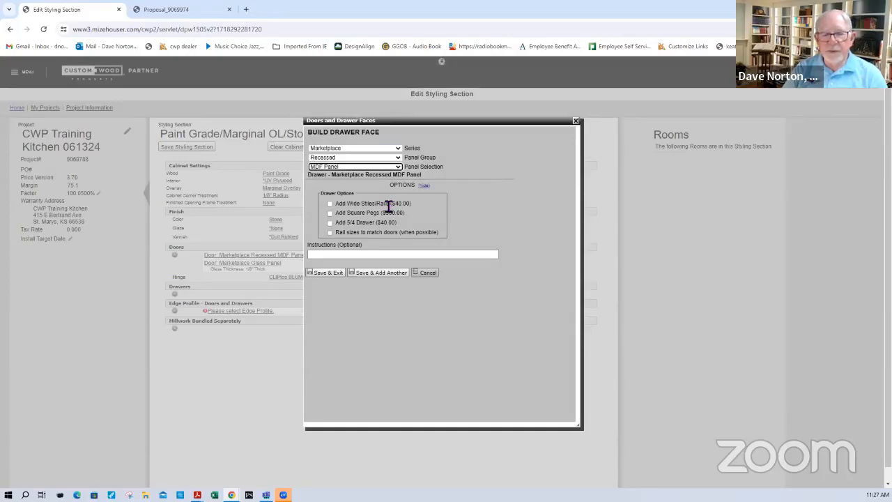
Enable rail sizes to match doors, add the bulleted instruction "deep drawers", and save the drawer face to add another.
left_click(330, 232)
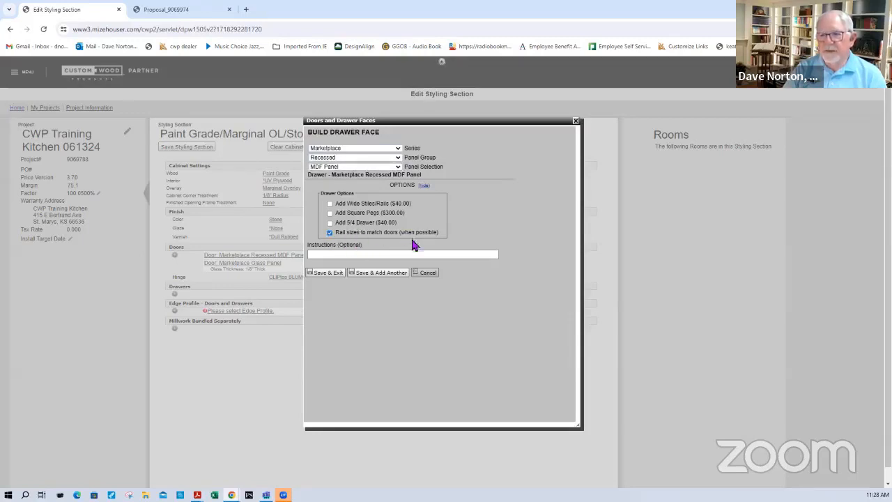
left_click(391, 256)
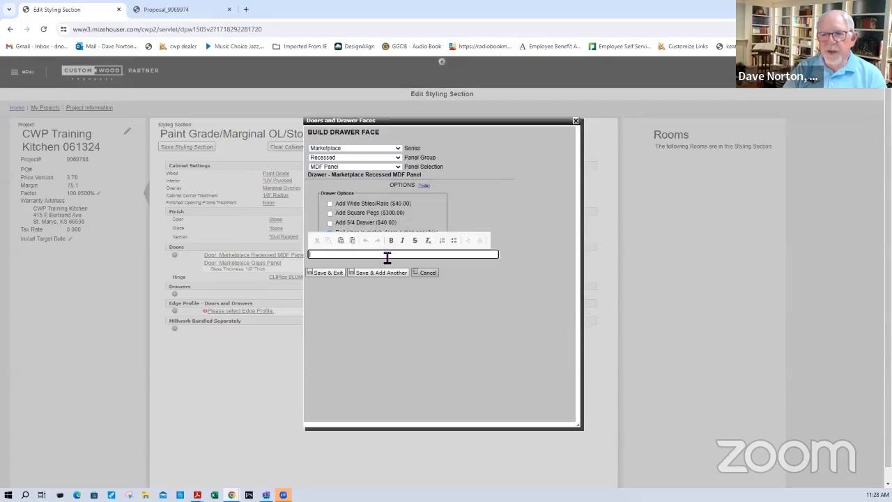
left_click(452, 244)
type("4ee")
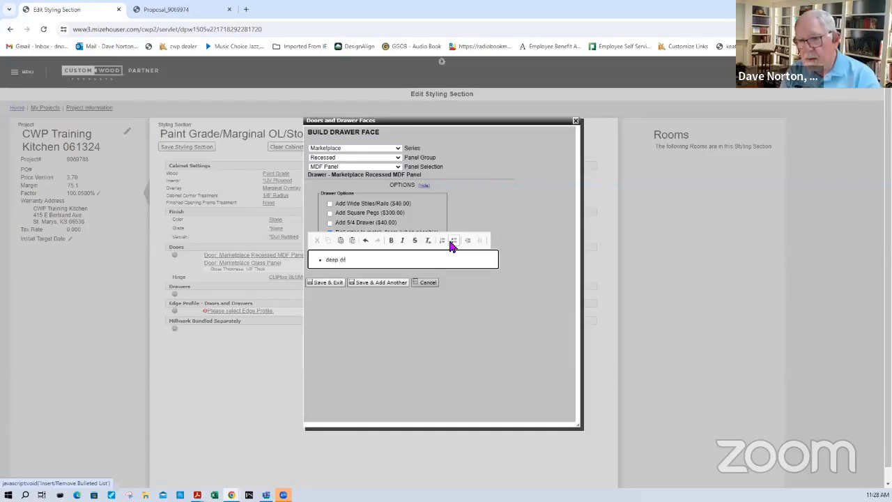
type("p drawers")
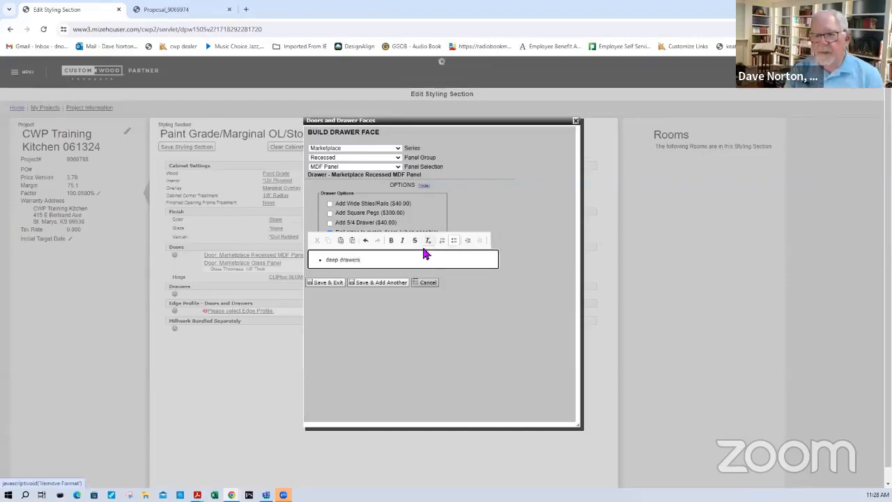
left_click(367, 284)
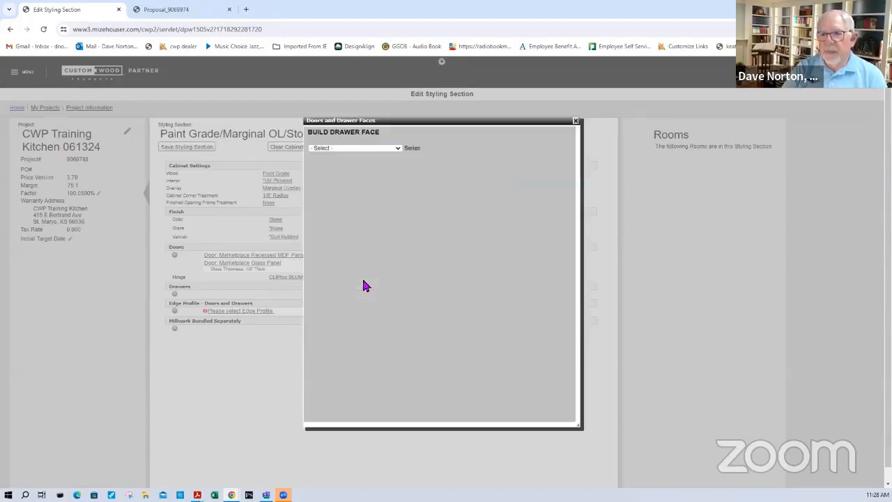
Set the drawer construction preference to English Dovetail and the top drawer opening height preference to 5 1/2".
left_click(360, 149)
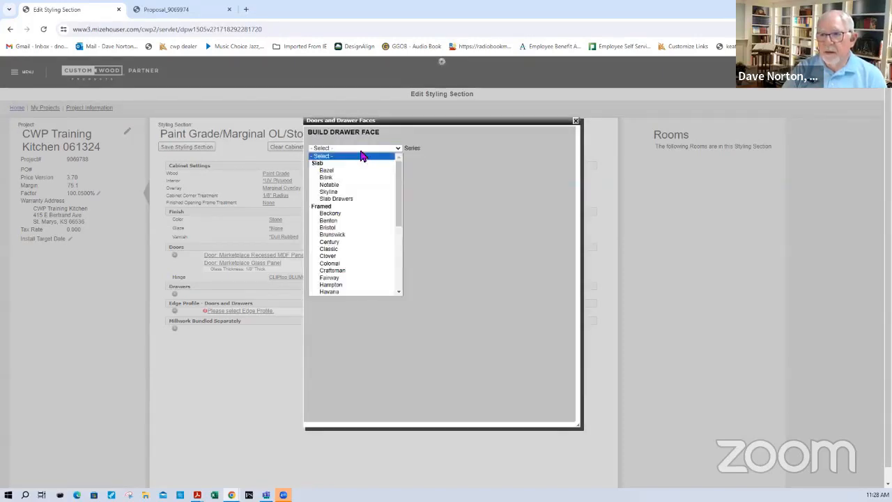
left_click(422, 157)
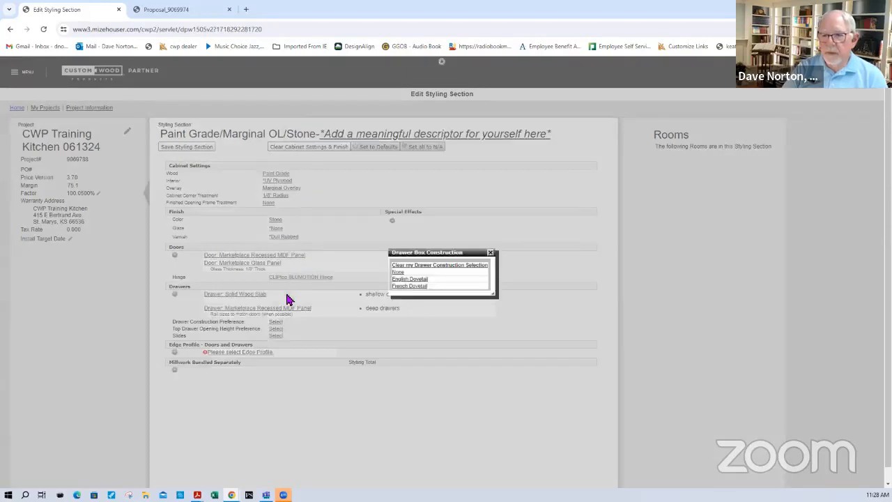
left_click(411, 281)
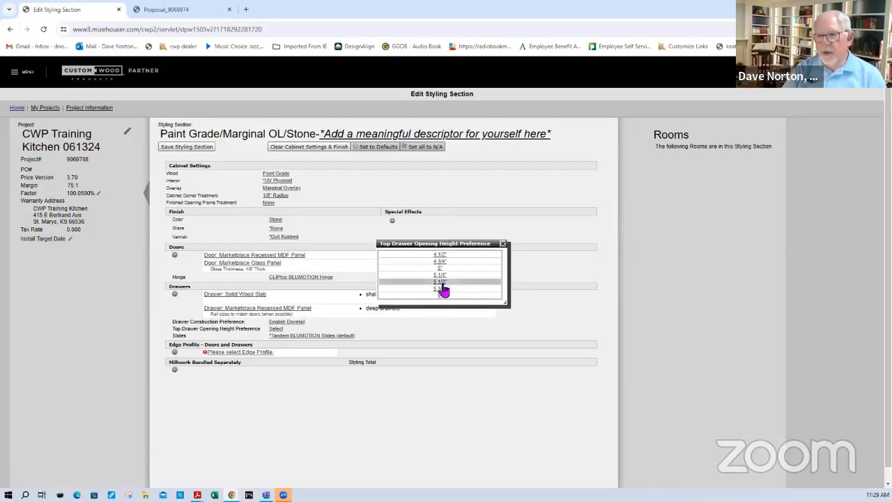
left_click(442, 284)
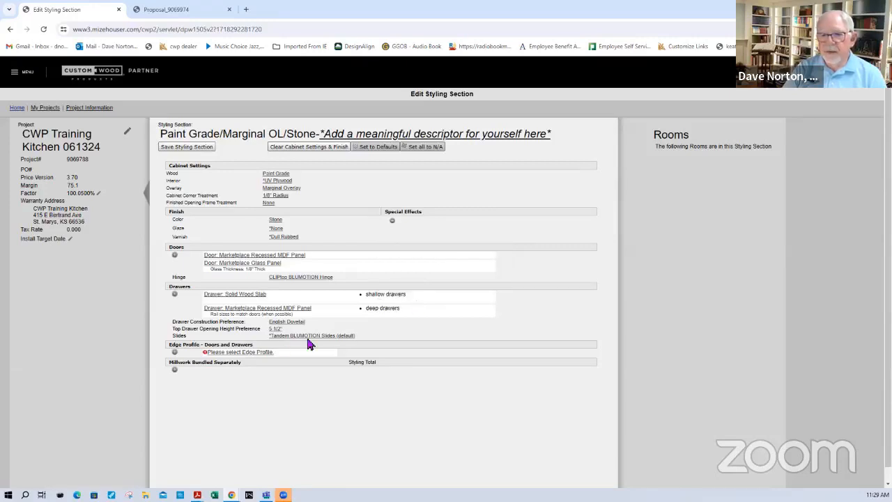
Set the edge profile for doors and drawers to 1/8" Radius and save it.
left_click(231, 354)
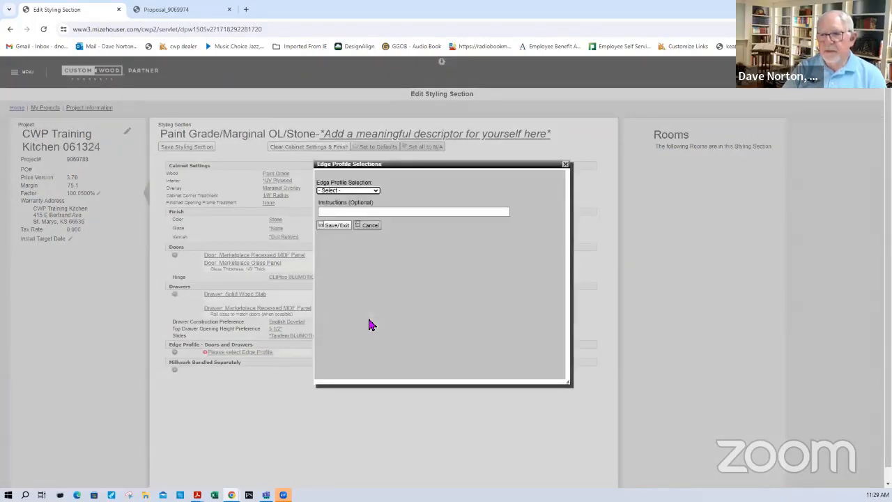
left_click(349, 191)
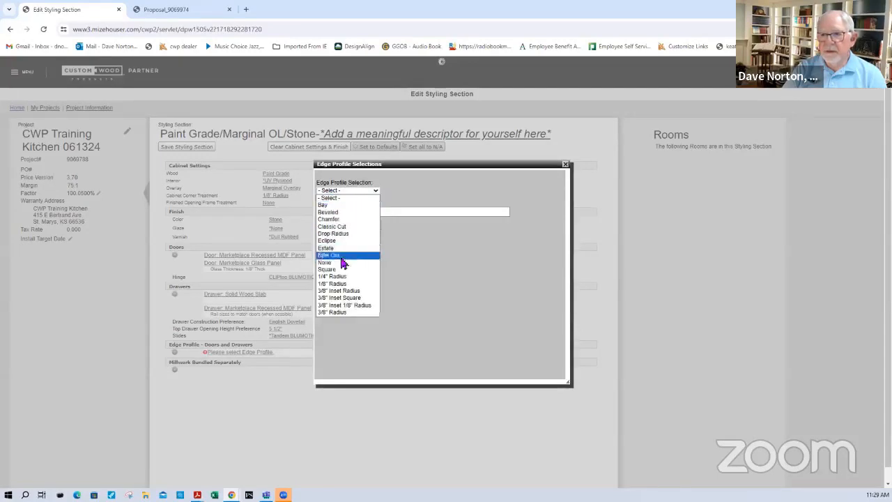
left_click(342, 285)
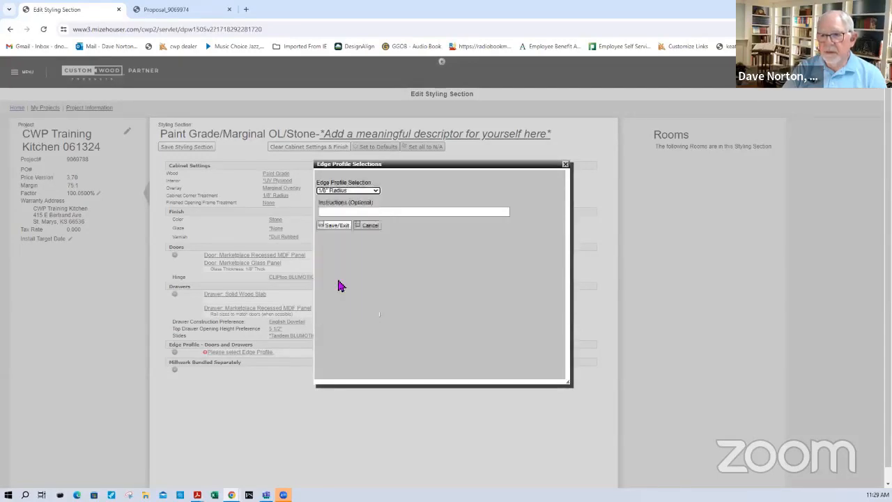
left_click(338, 226)
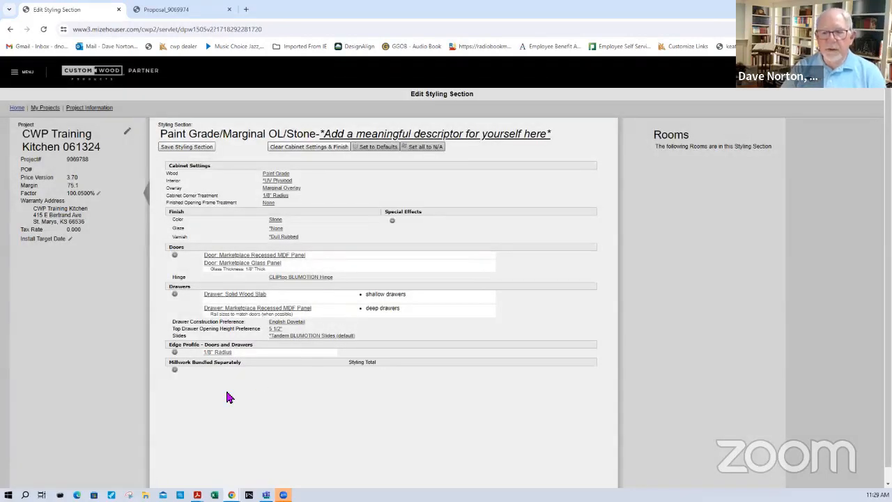
Add a Finish Toe Kick from Base Mouldings at the Standard - 4" height and save it to add more millwork.
left_click(176, 371)
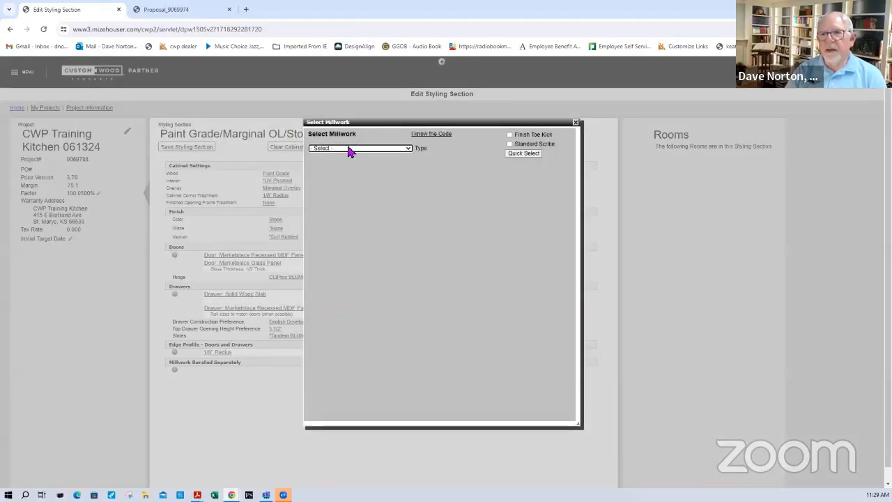
left_click(350, 152)
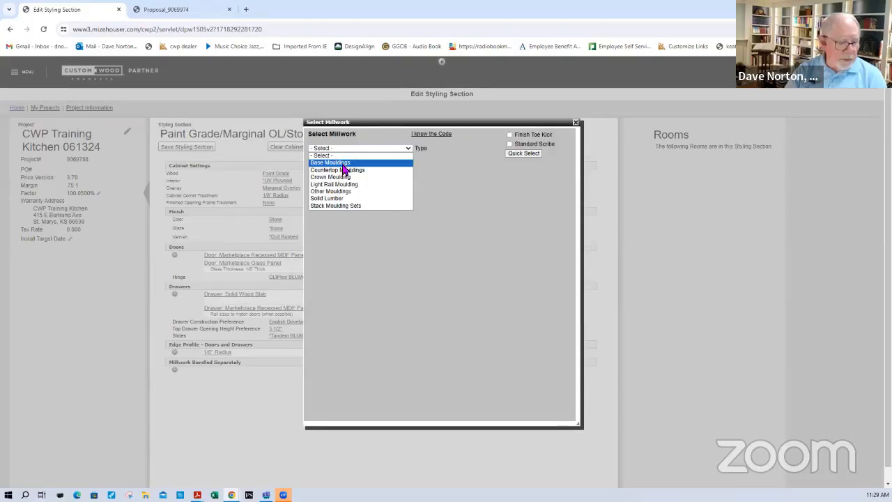
left_click(342, 165)
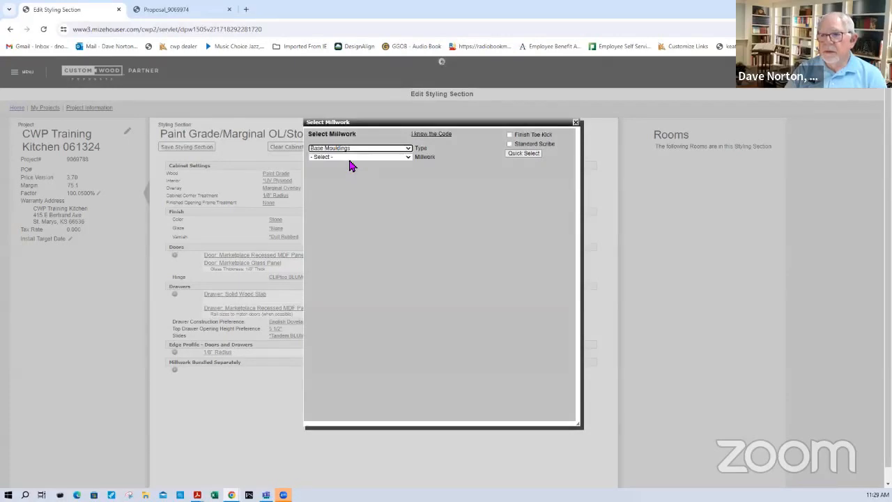
left_click(350, 157)
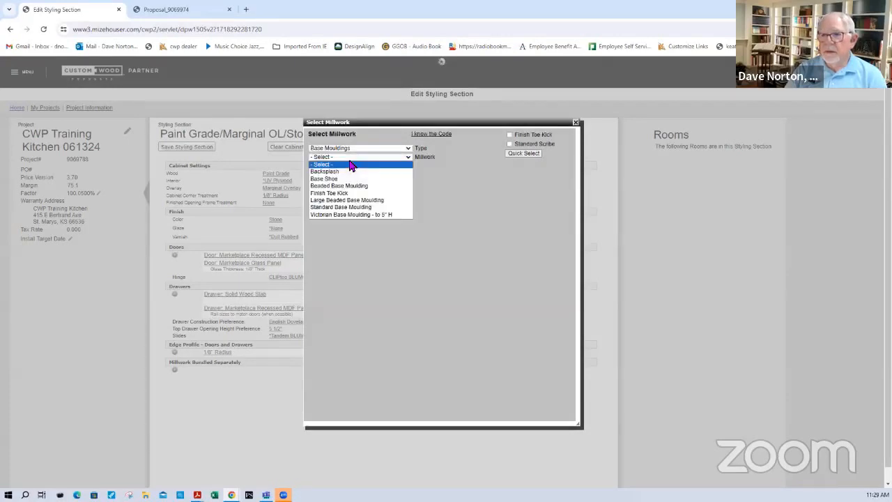
left_click(344, 194)
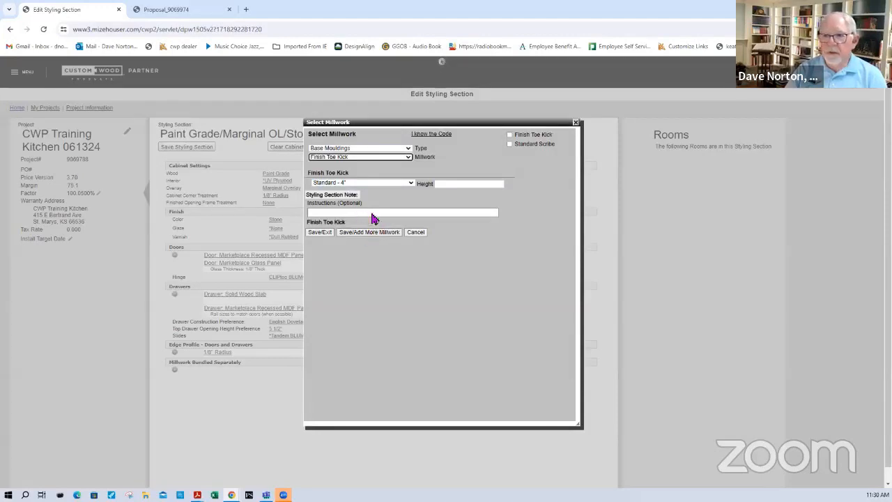
left_click(409, 183)
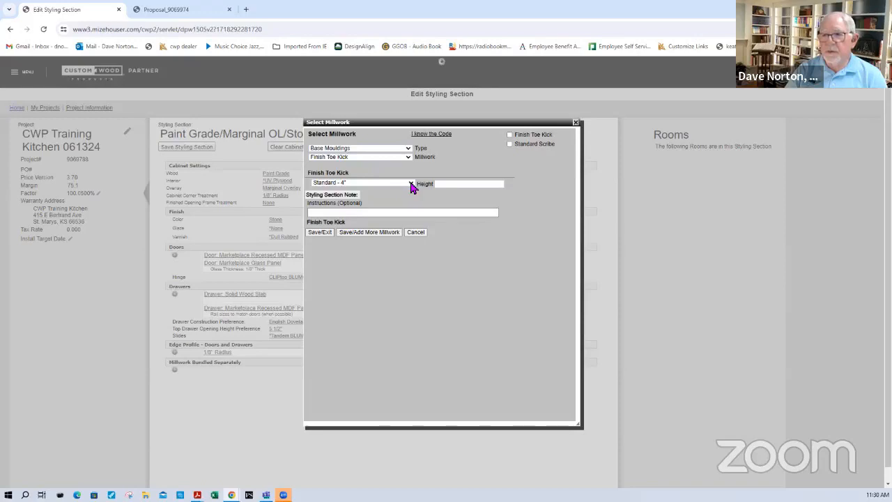
left_click(411, 184)
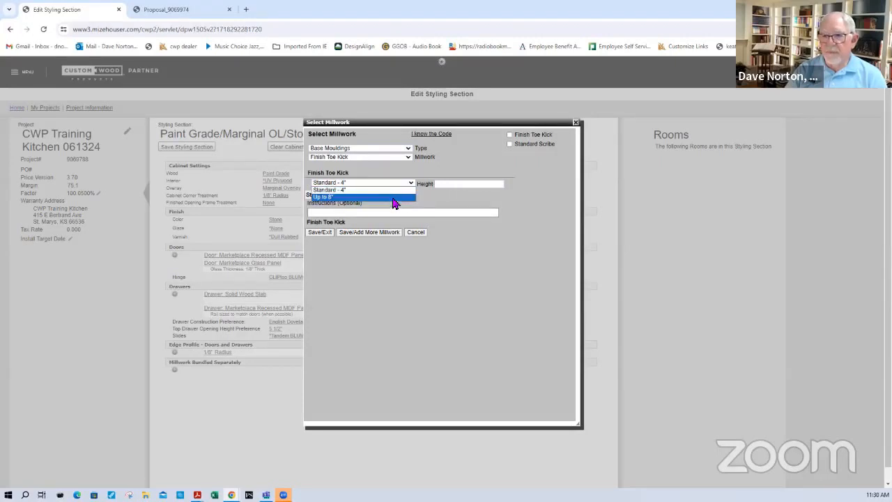
left_click(364, 236)
left_click(363, 235)
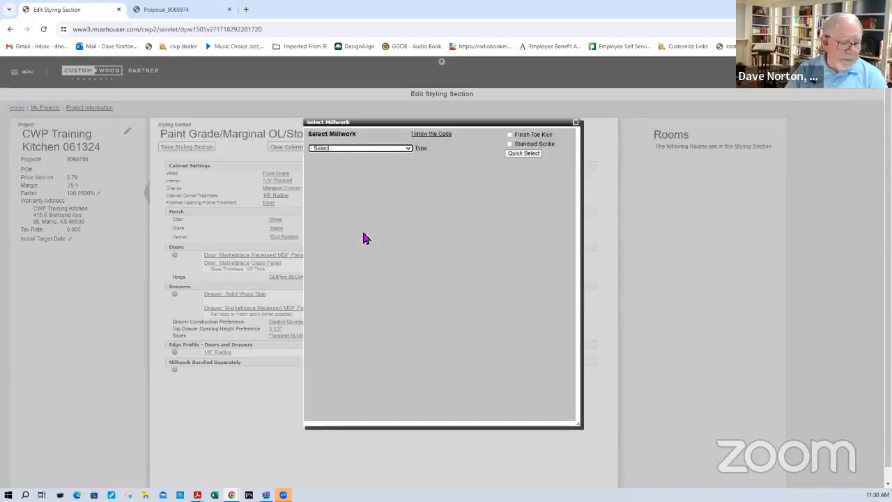
Add the Olde World Crown from Crown Moulding and save it to add more millwork.
left_click(370, 148)
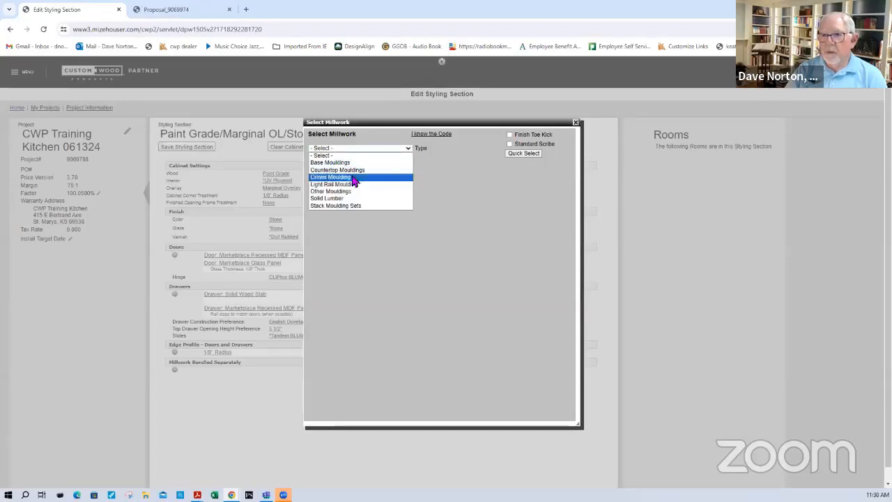
left_click(352, 177)
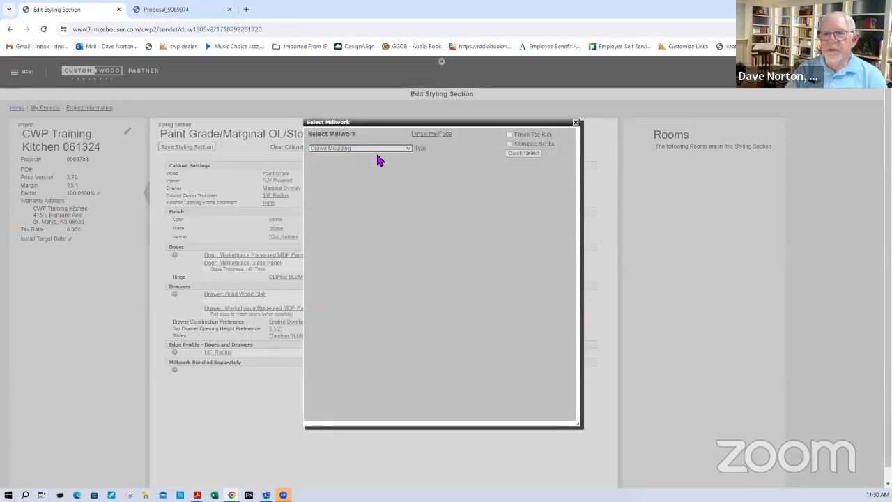
left_click(375, 157)
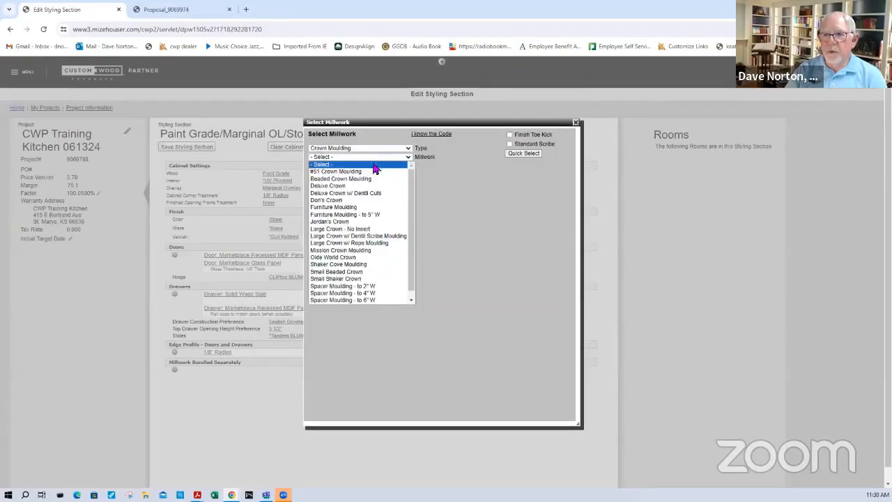
left_click(352, 258)
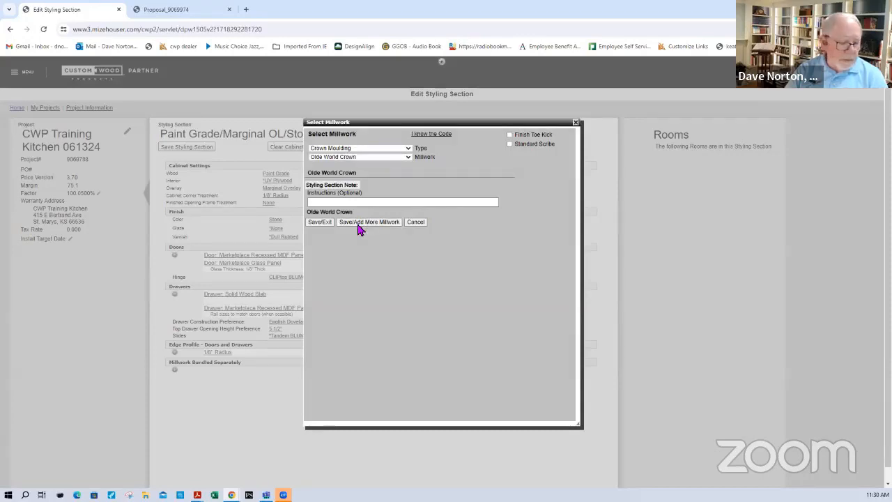
left_click(357, 223)
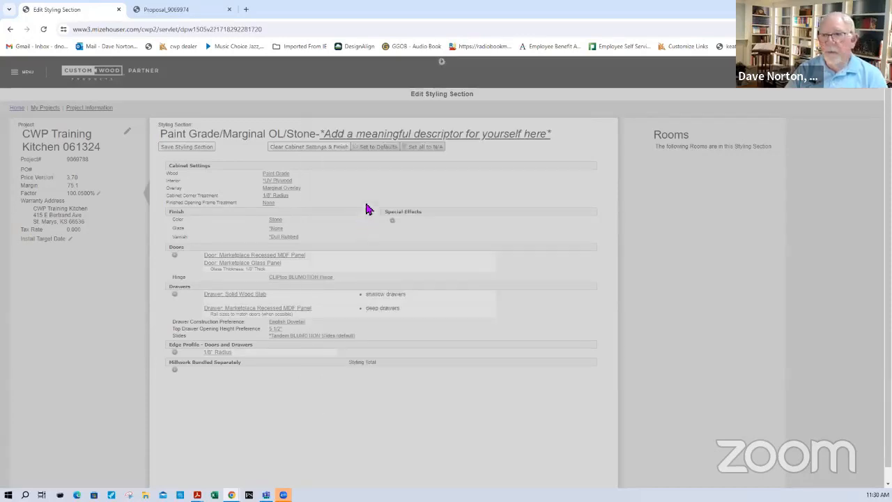
Add the Standard Scribe from Other Mouldings and save it to add more millwork.
left_click(363, 148)
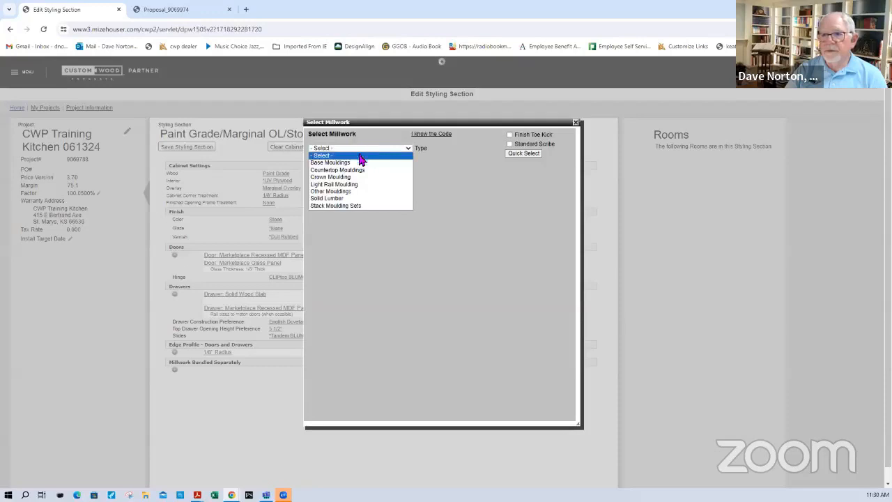
left_click(346, 192)
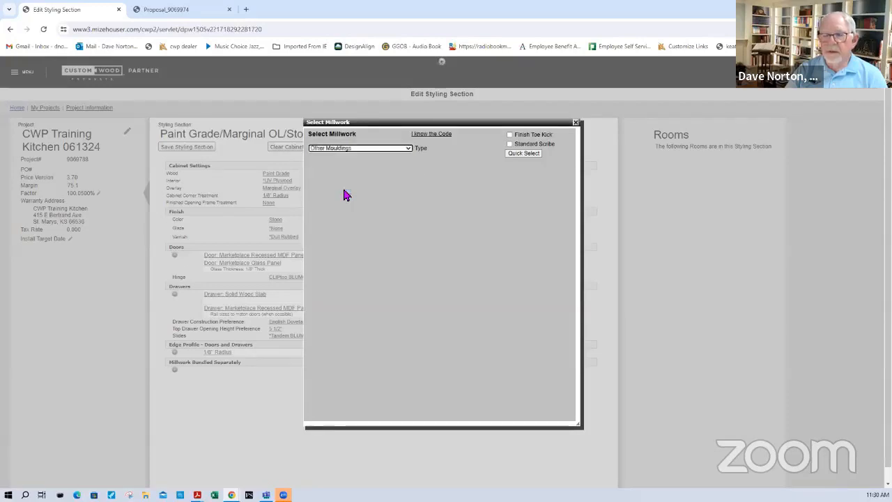
left_click(350, 158)
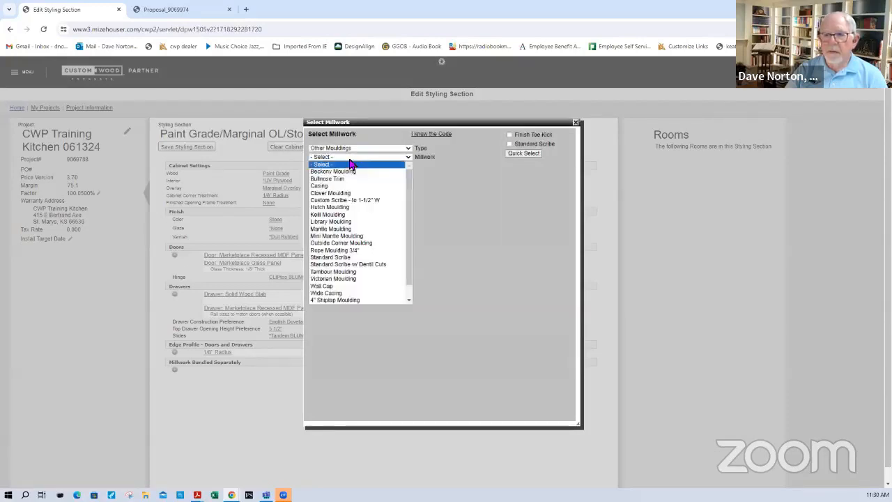
left_click(333, 257)
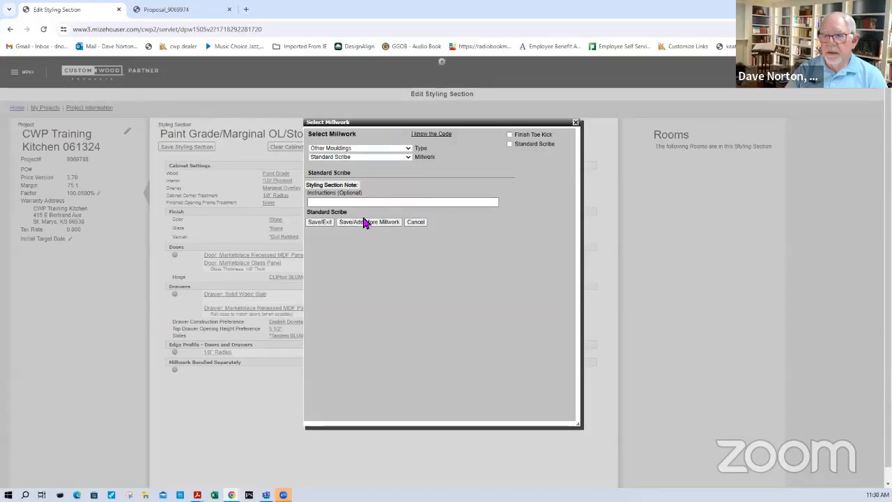
left_click(364, 222)
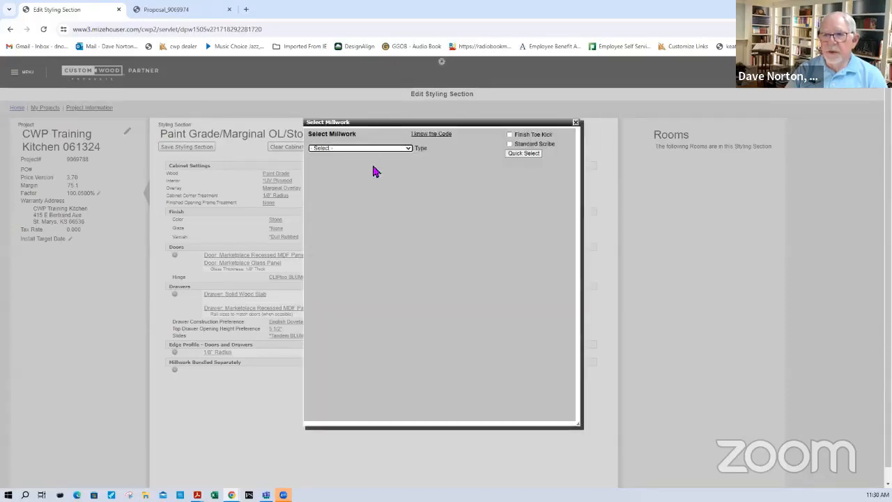
Choose Spacer Moulding - to 4" W from Crown Moulding with a 1/8" Radius edge profile.
left_click(365, 148)
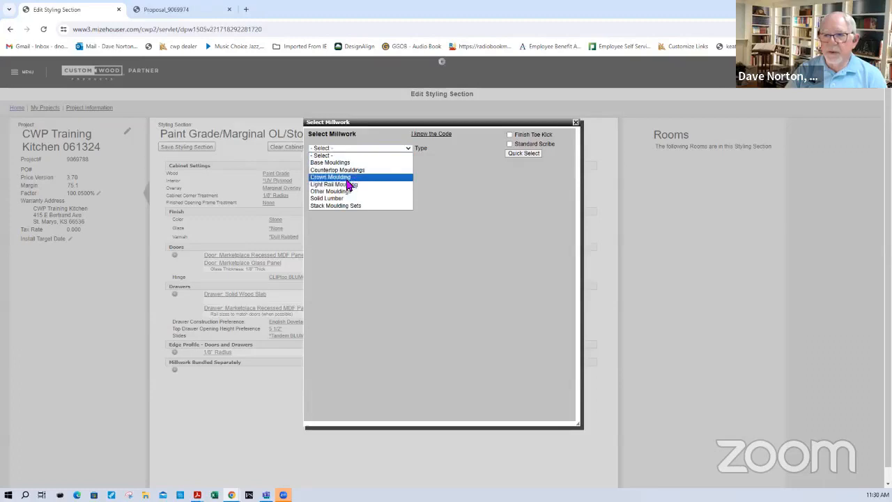
left_click(349, 178)
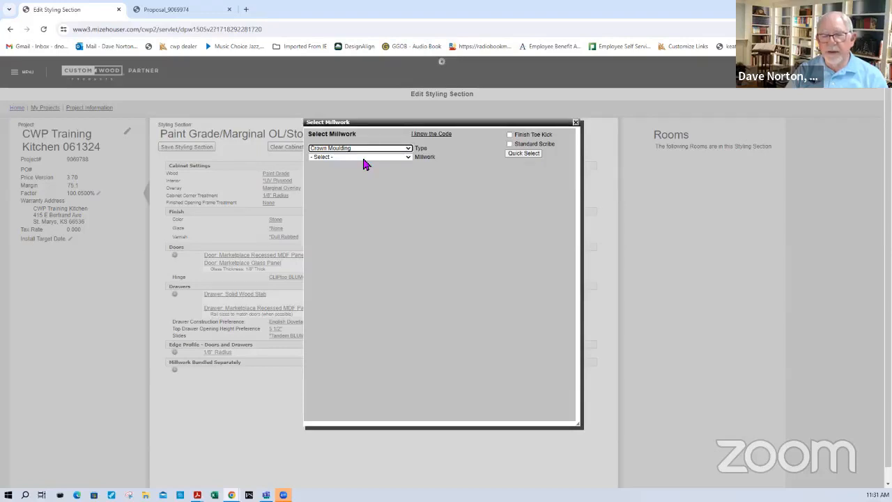
left_click(363, 157)
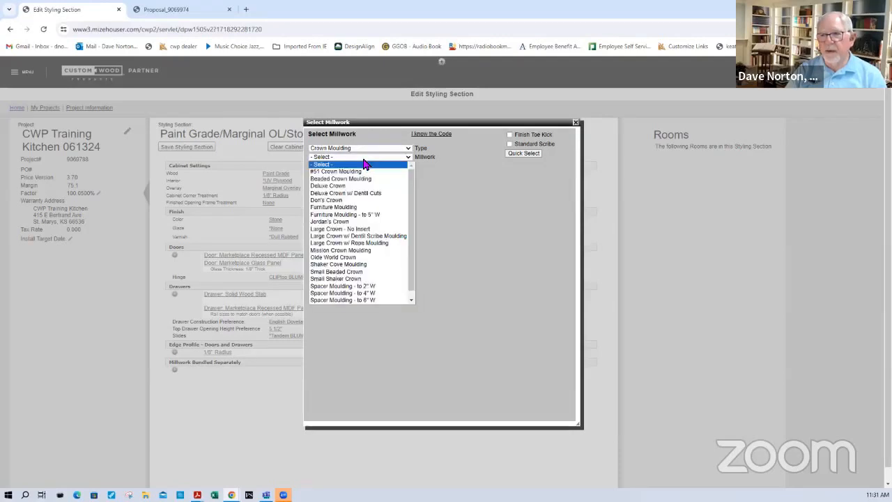
left_click(337, 293)
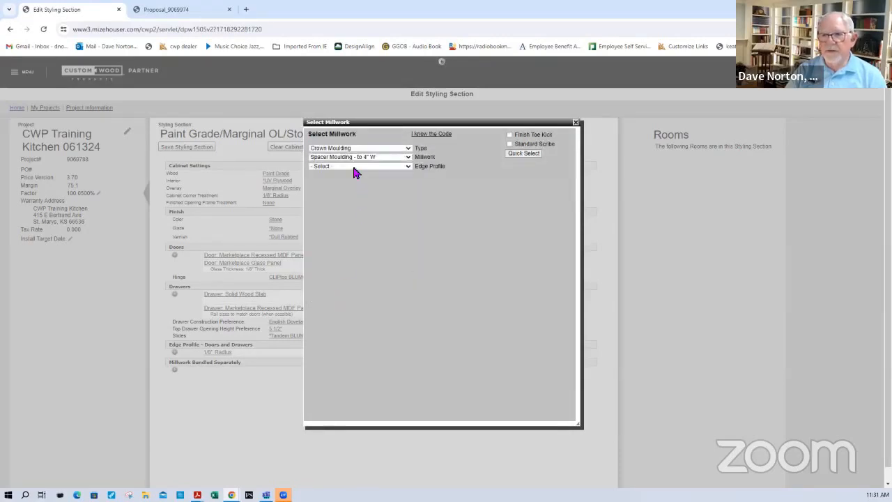
left_click(352, 166)
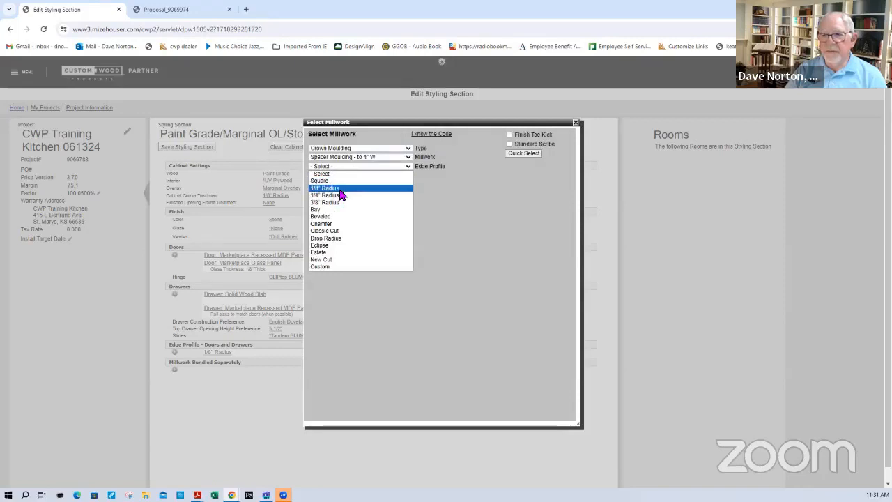
left_click(340, 190)
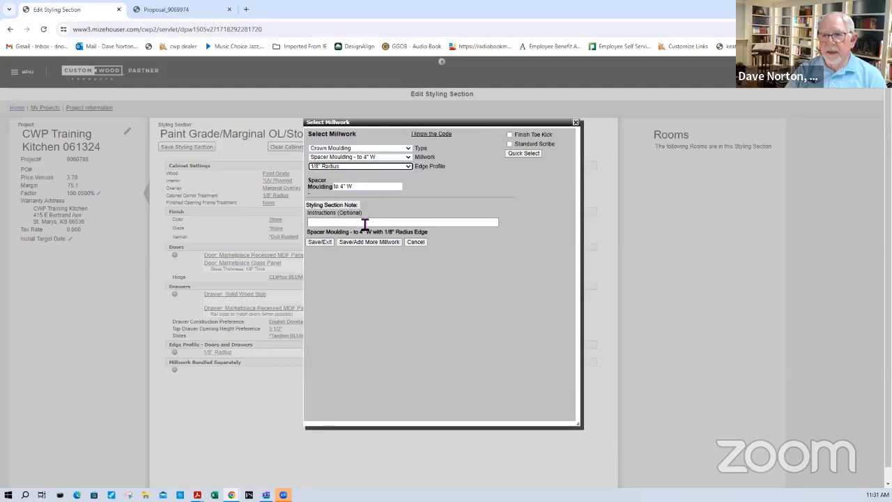
Add the bulleted instruction "baseboard" to the spacer moulding and save it, finishing the millwork selection.
left_click(365, 222)
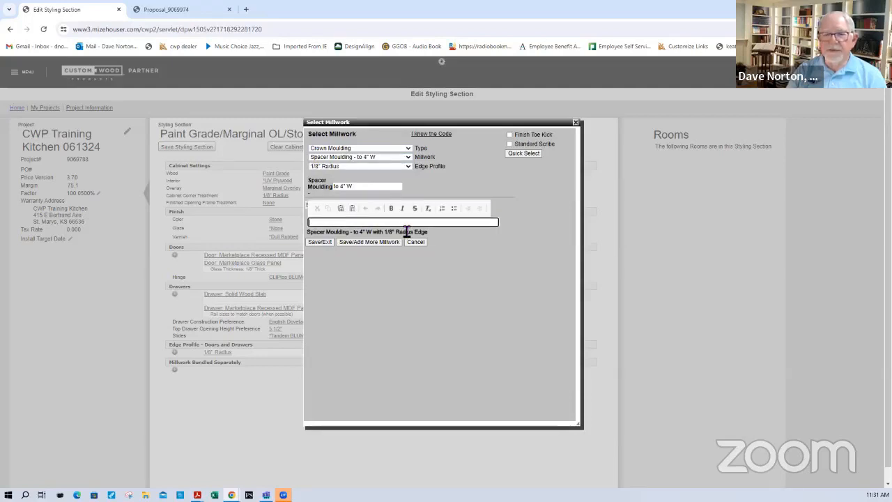
left_click(454, 208)
type("baseboar")
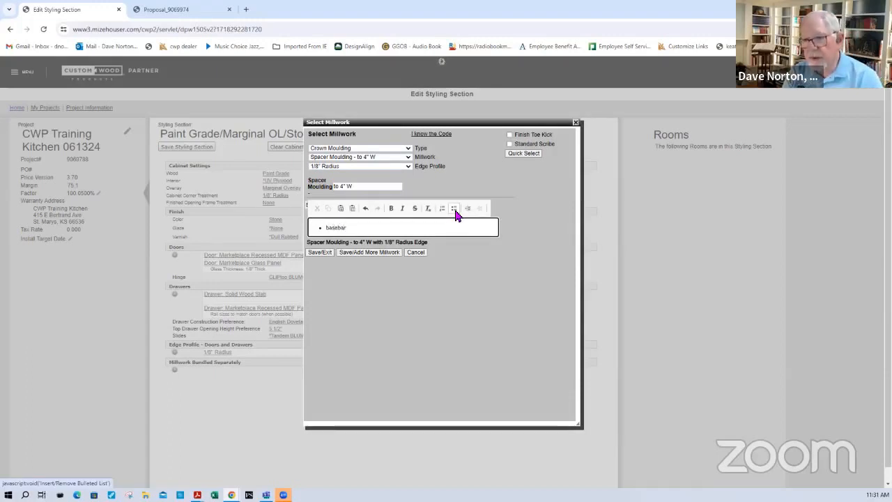
key("BackSpace")
type("oard")
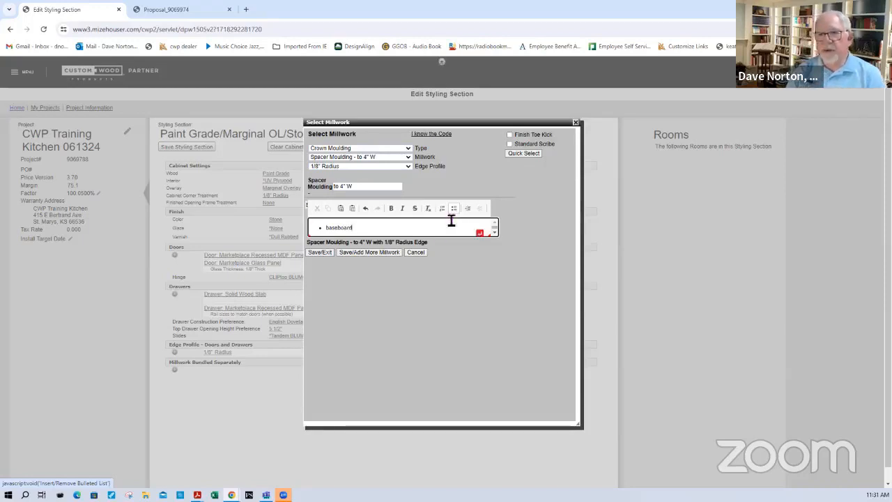
left_click(318, 253)
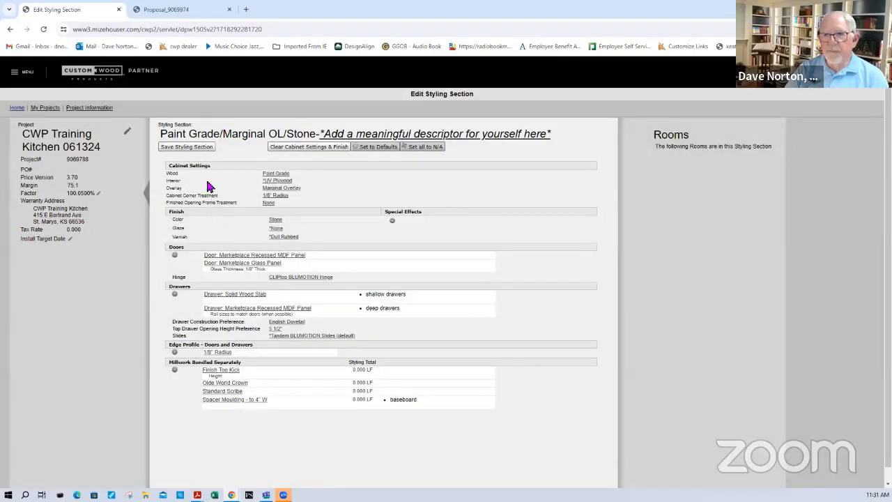
Save the styling section and copy it within Pricing.
left_click(195, 153)
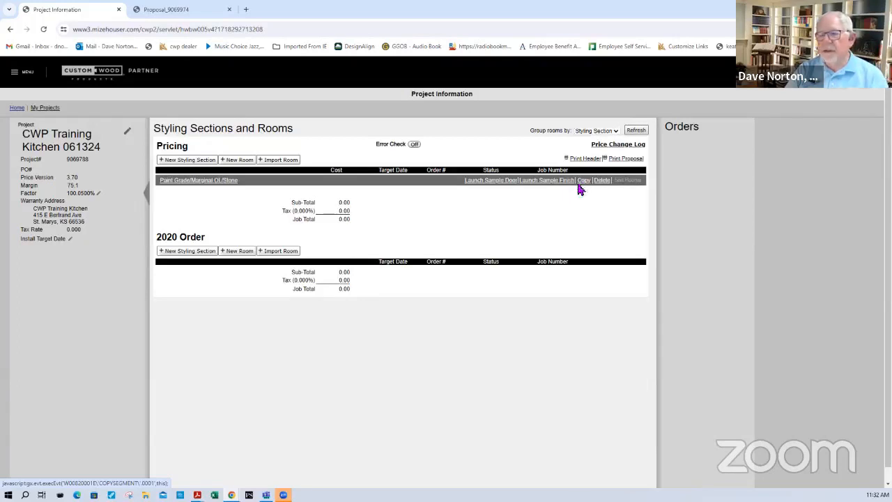
left_click(584, 181)
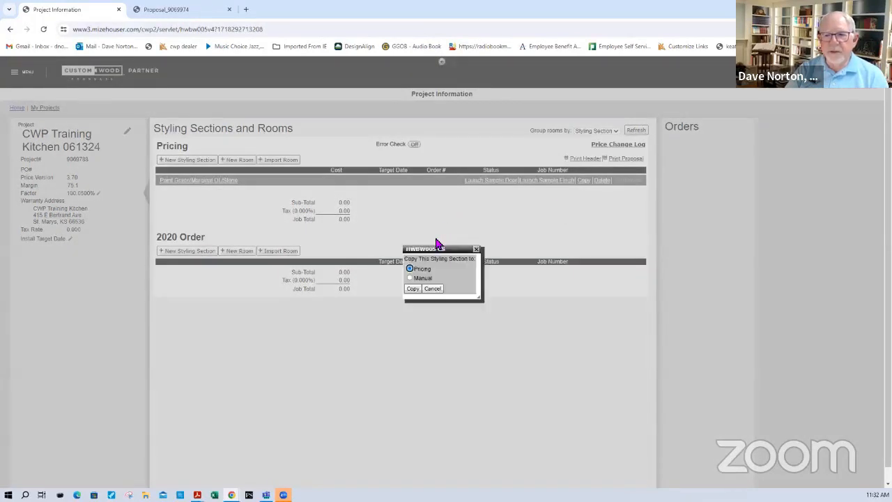
left_click(412, 289)
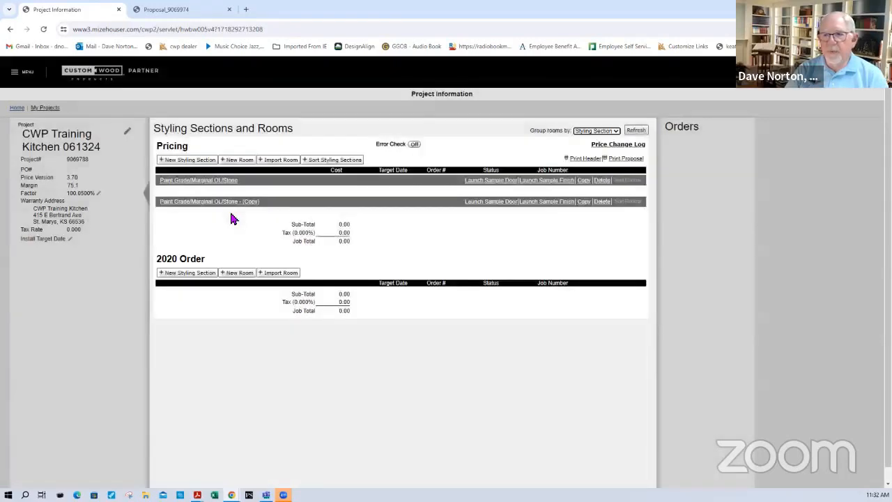
Open the copied styling section and clear the "(Copy)" descriptor from its name.
left_click(230, 202)
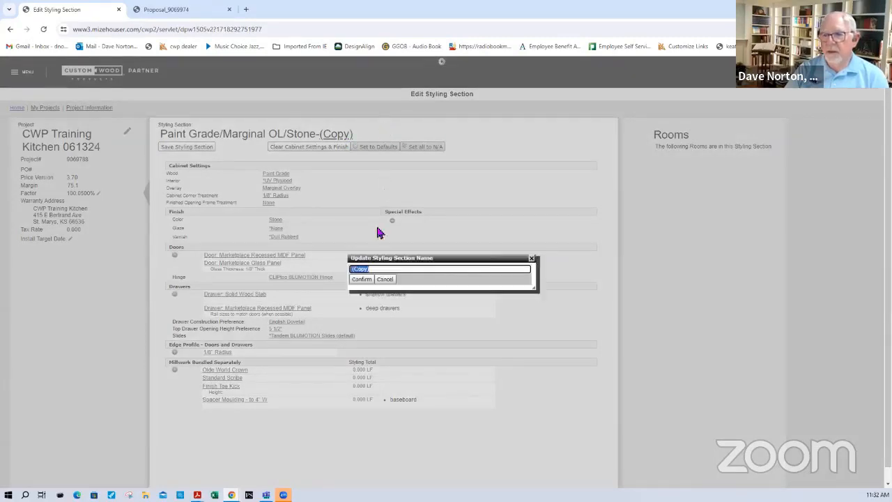
key("BackSpace")
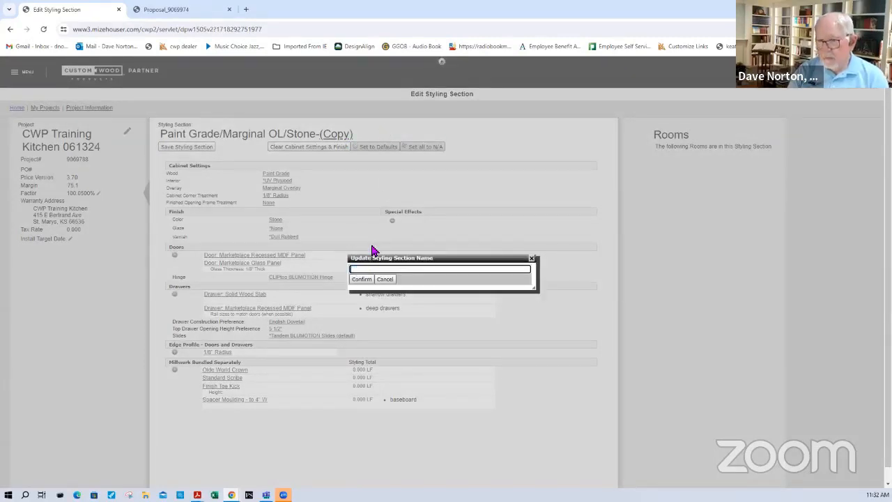
left_click(361, 279)
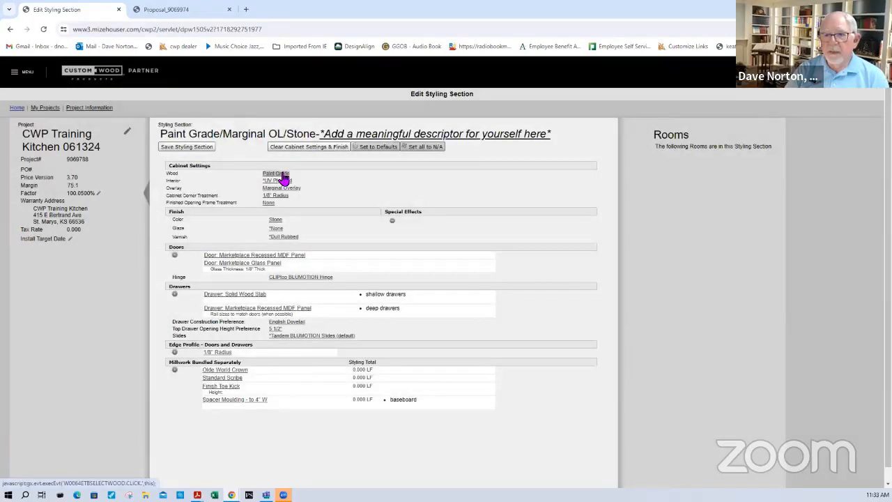
Set the copied section's wood to Hickory and its finish color to the Praline stain.
left_click(283, 175)
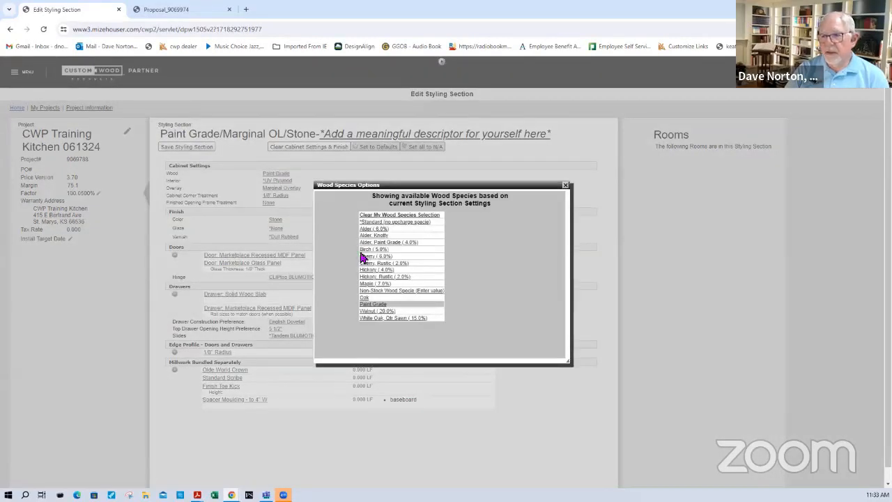
left_click(367, 270)
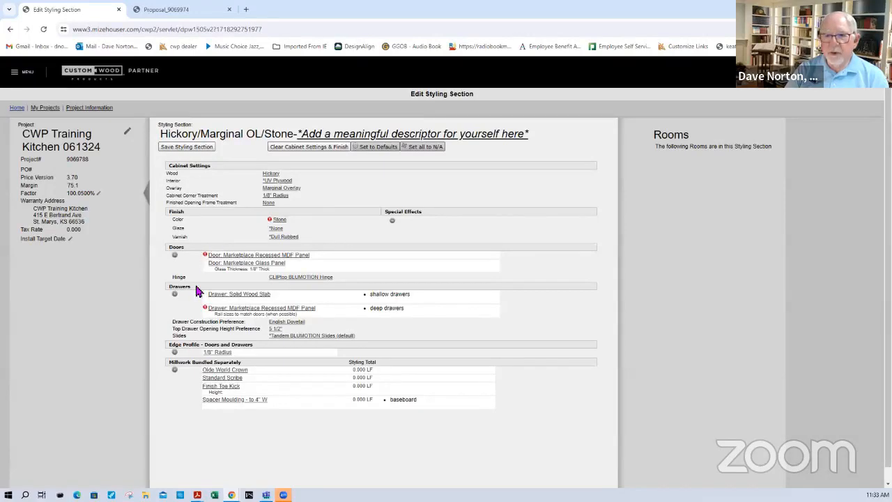
left_click(280, 220)
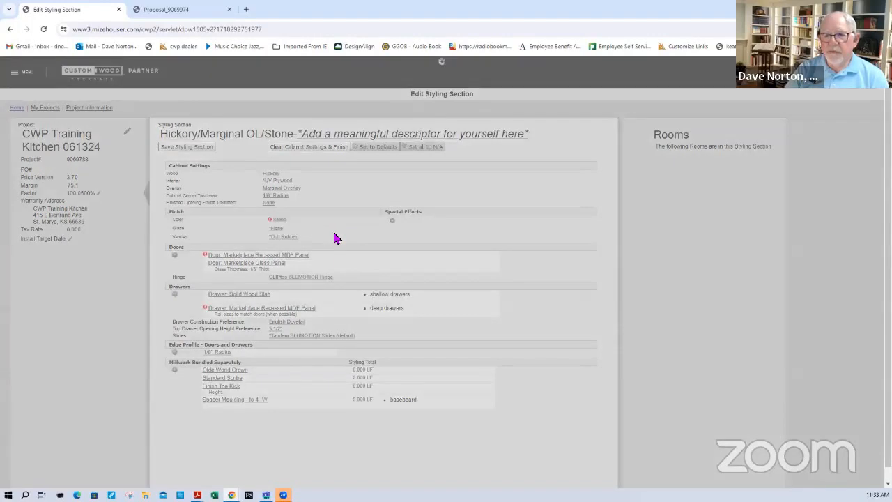
left_click(362, 223)
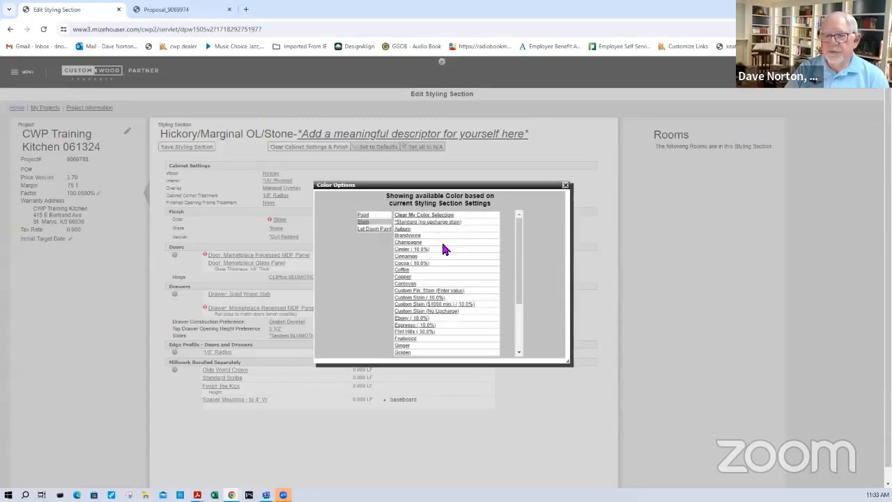
scroll(420, 323, "down", 3)
left_click(404, 325)
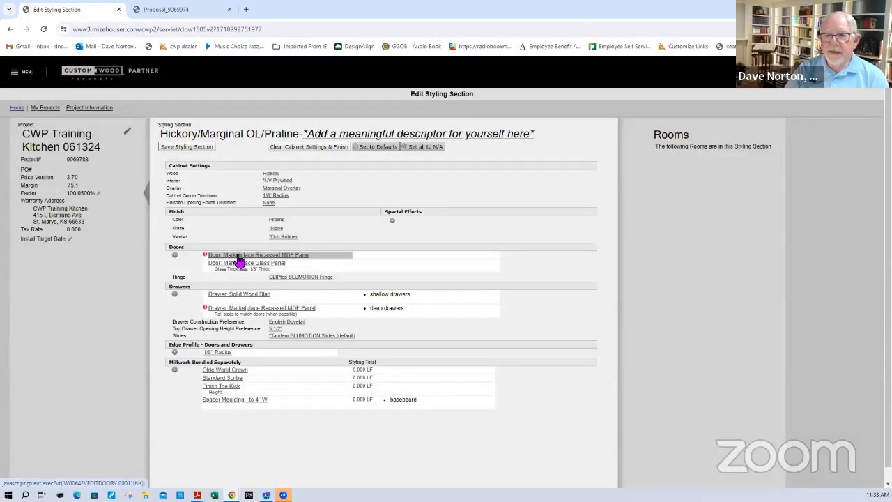
Change the Marketplace Recessed MDF door to a Veneer Panel and save the door style.
left_click(238, 257)
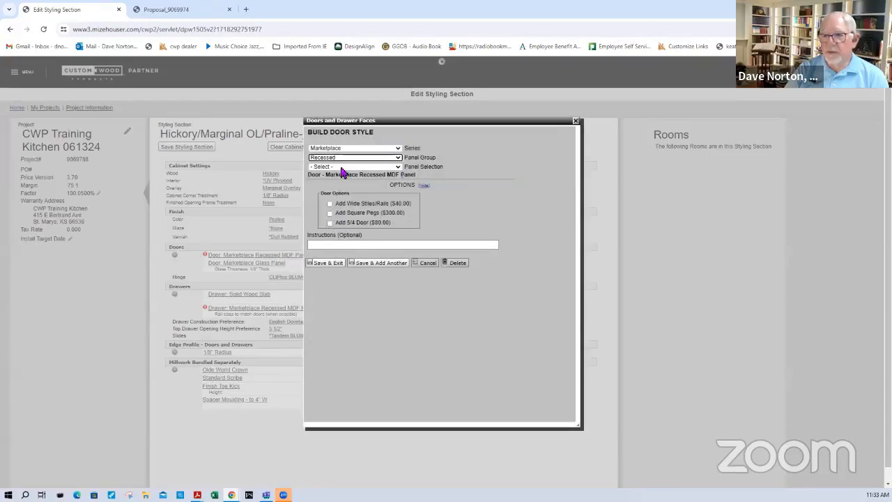
left_click(341, 167)
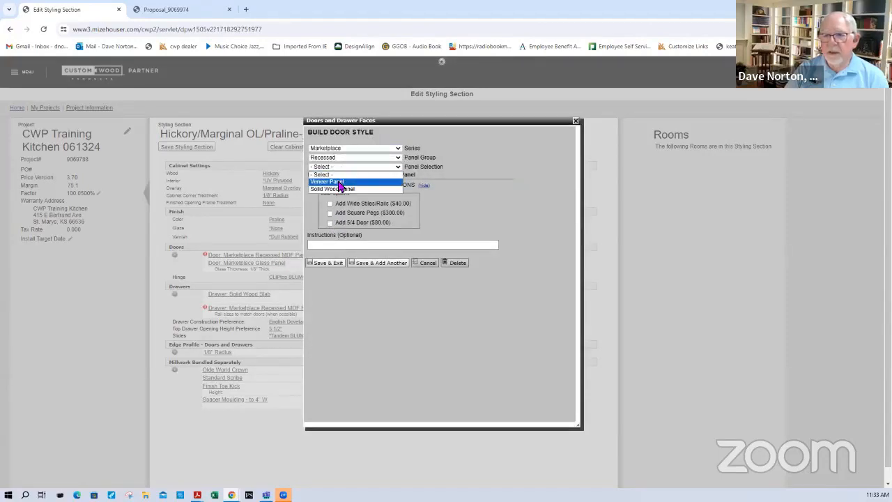
left_click(341, 182)
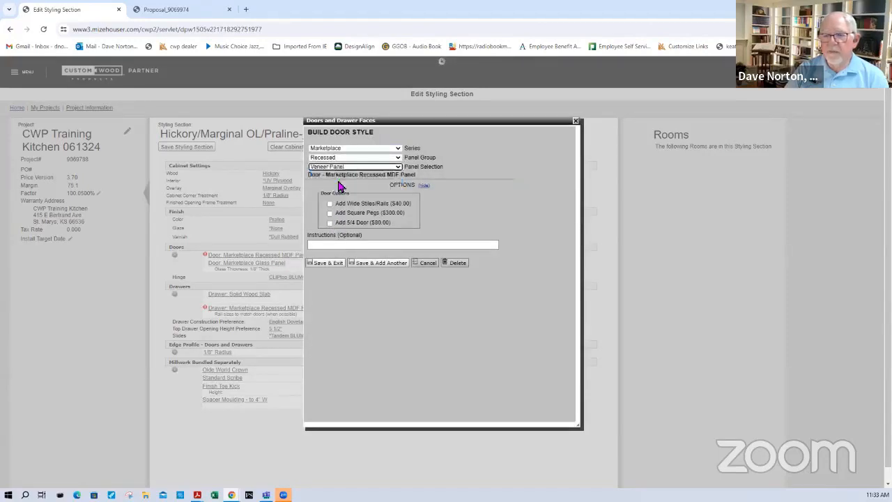
left_click(341, 265)
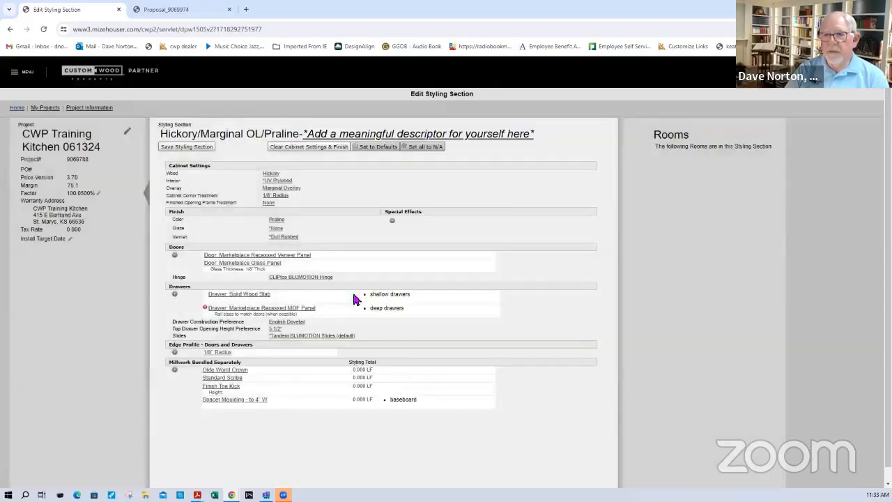
Change the Marketplace Recessed deep drawer face to a Veneer Panel with Horizontal grain direction and save it.
left_click(269, 308)
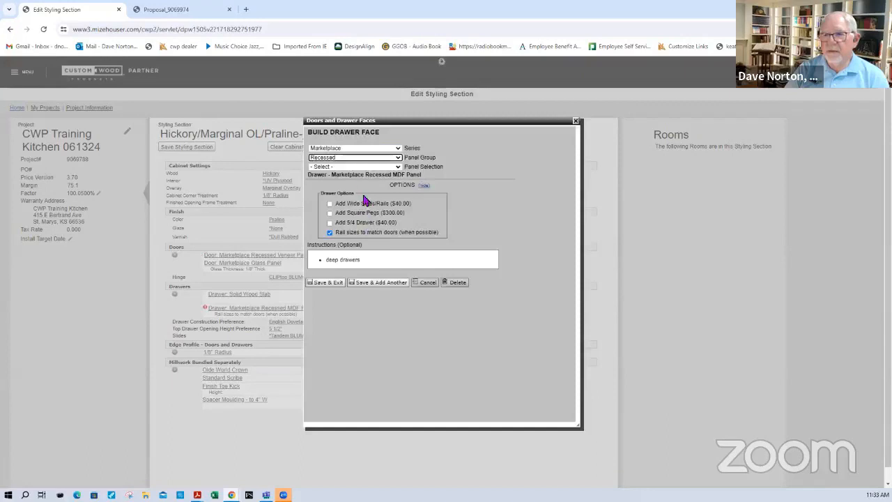
left_click(358, 167)
left_click(338, 182)
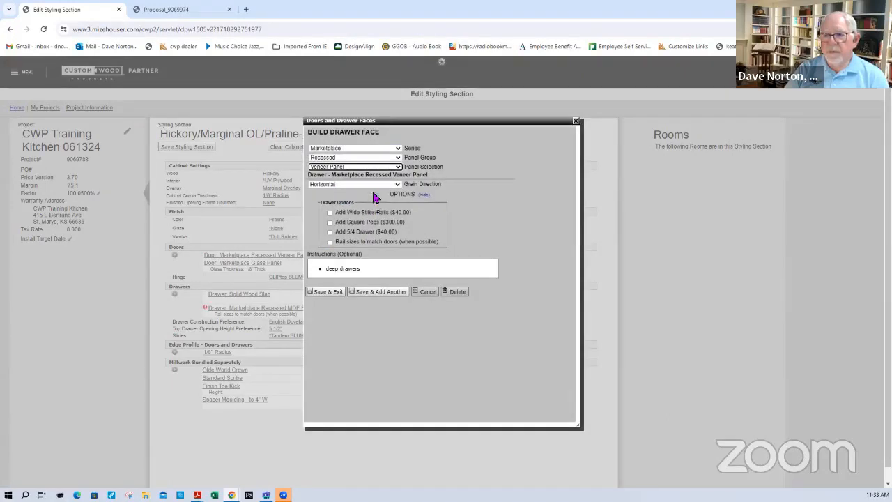
left_click(370, 184)
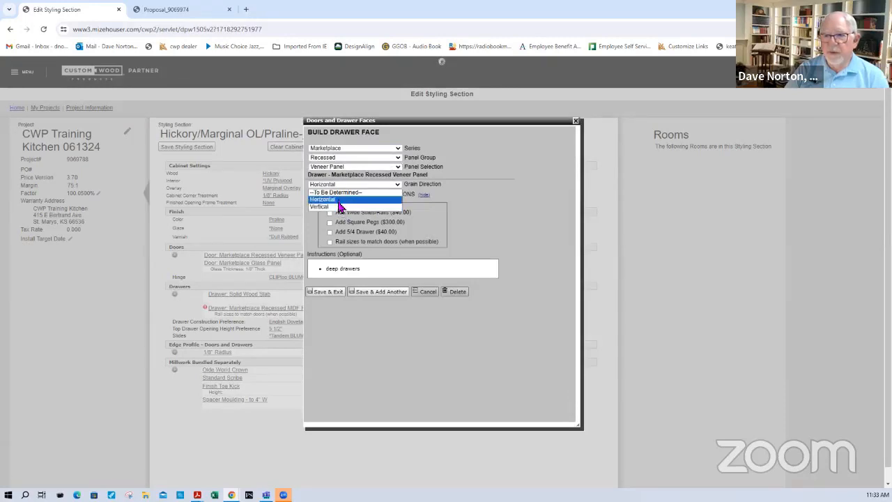
left_click(341, 200)
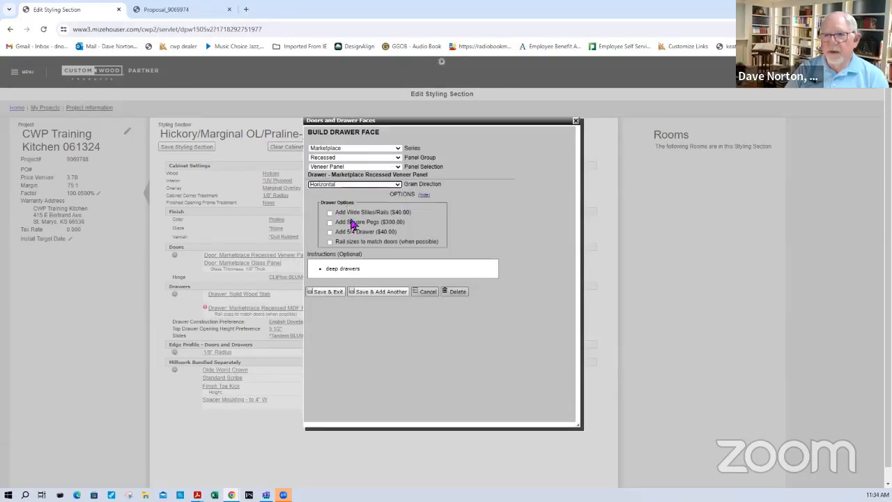
left_click(327, 293)
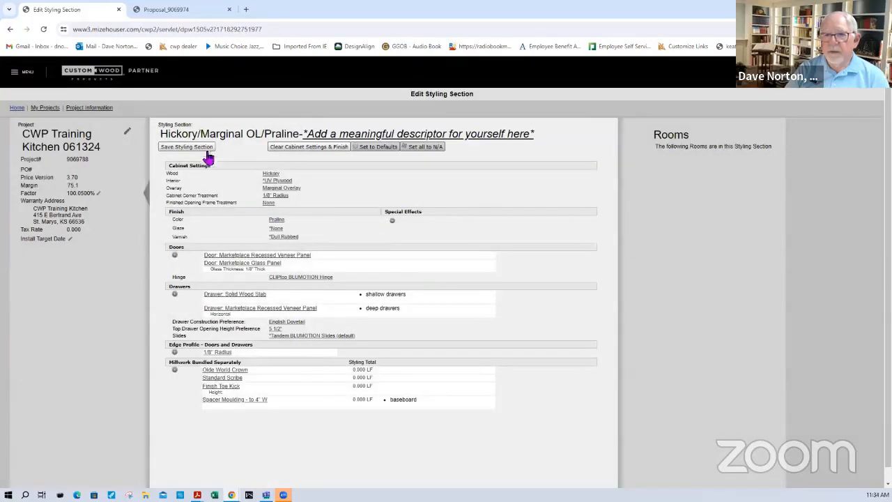
Save the Hickory/Marginal OL/Praline styling section and enlarge the project page view with the project details collapsed.
left_click(204, 147)
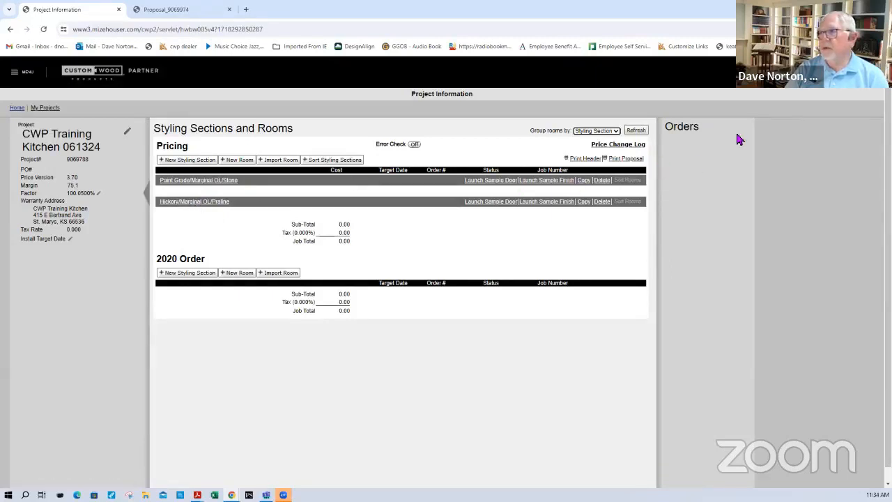
left_click(884, 29)
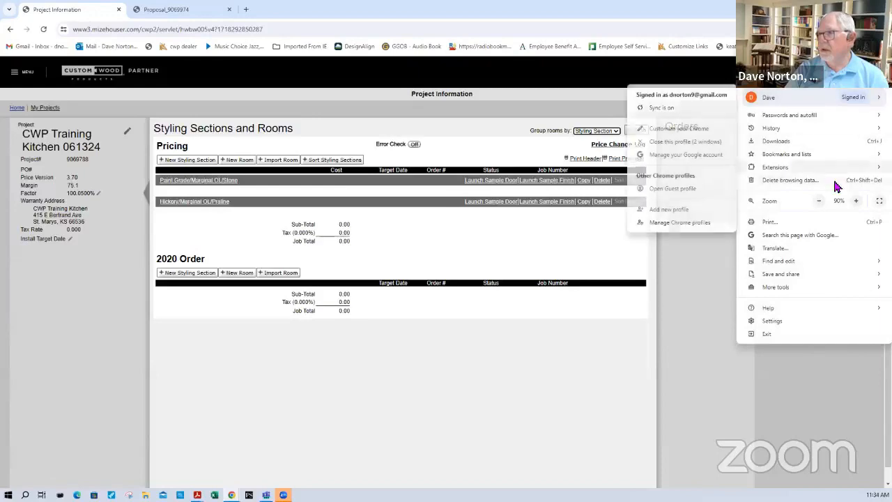
left_click(856, 201)
left_click(856, 201)
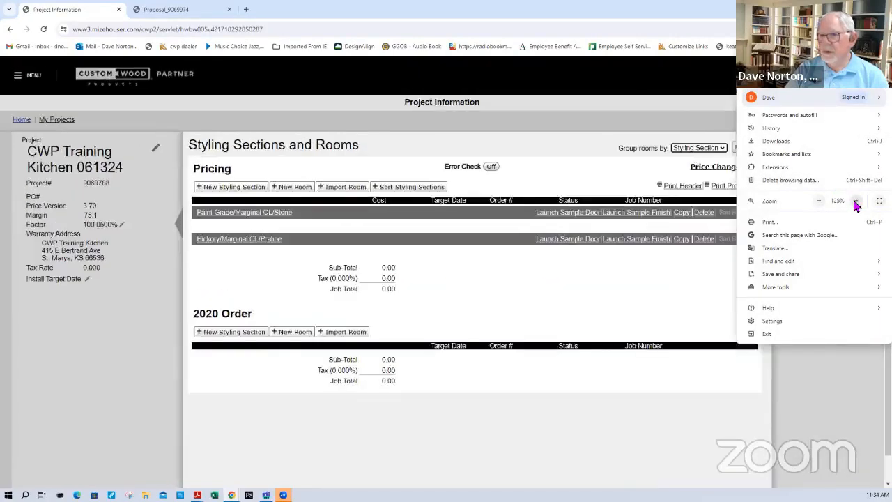
left_click(856, 201)
left_click(725, 399)
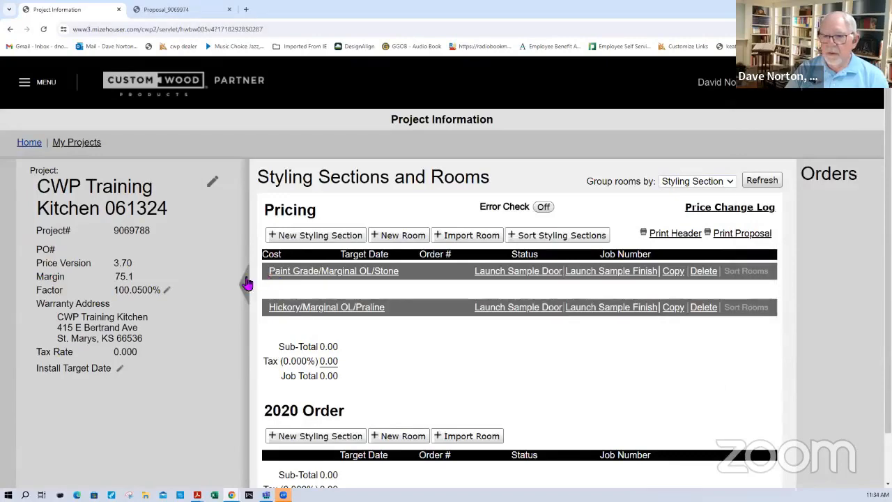
left_click(284, 307)
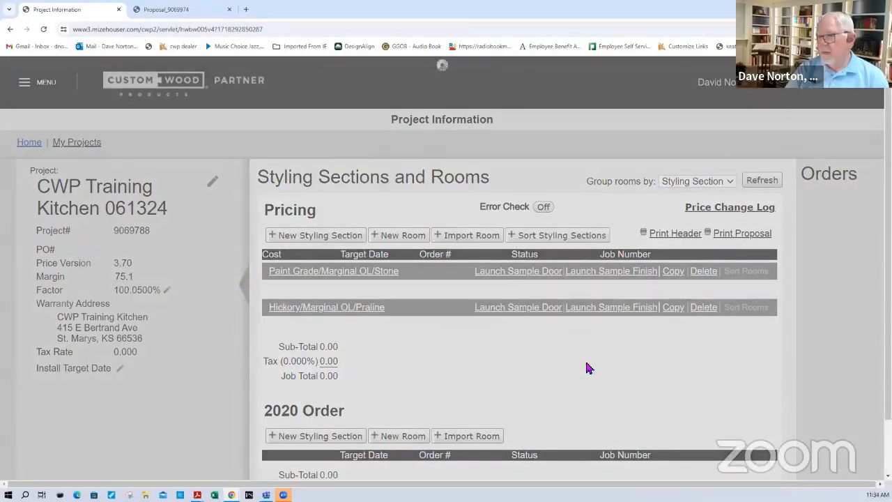
left_click(242, 283)
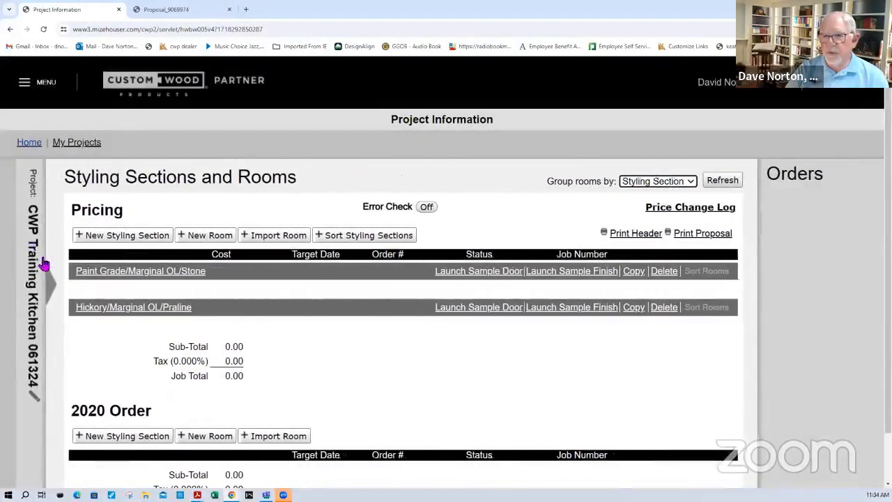
Add a new room named "kitchen perimeter" with a 108" ceiling height to the Paint Grade/Marginal OL/Stone styling section.
left_click(213, 239)
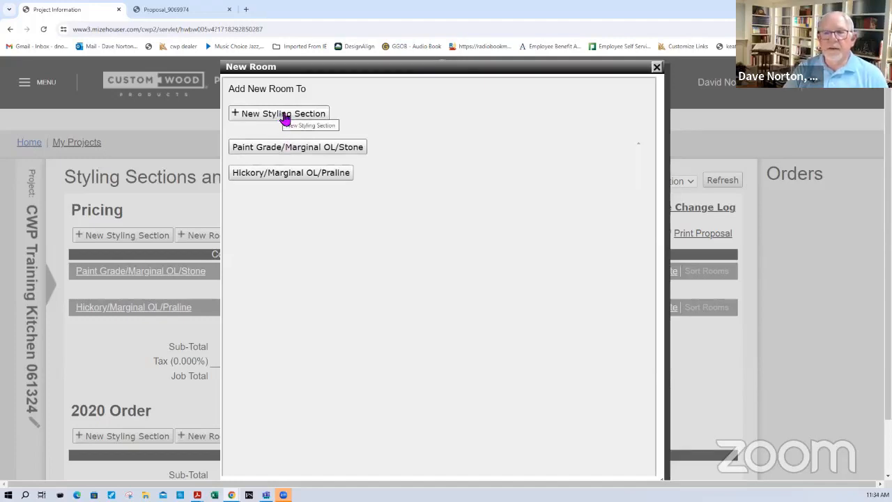
left_click(280, 152)
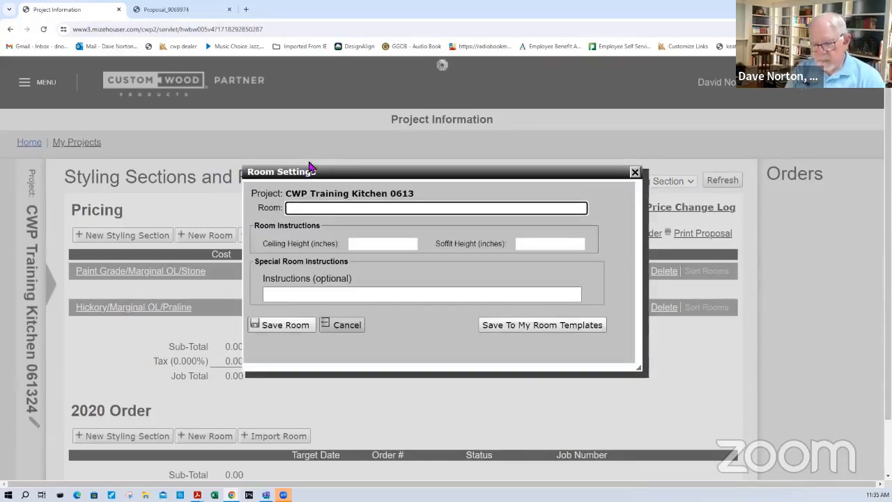
type("kitchen")
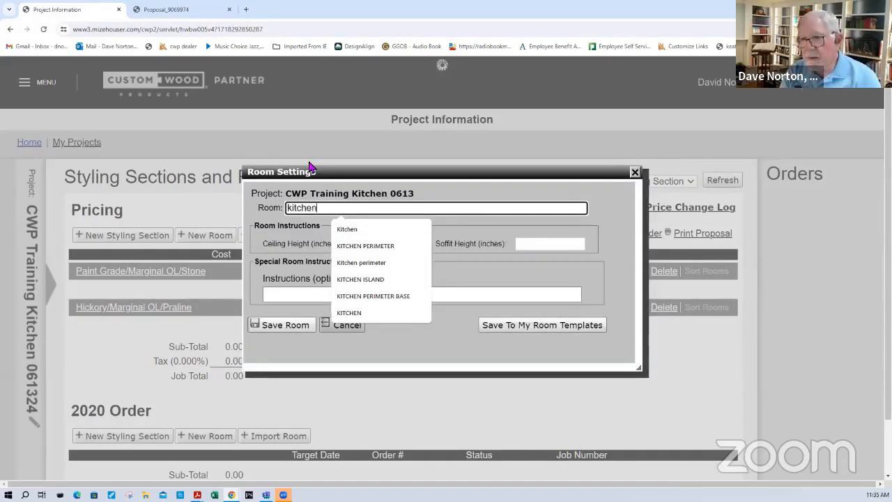
type(" pe")
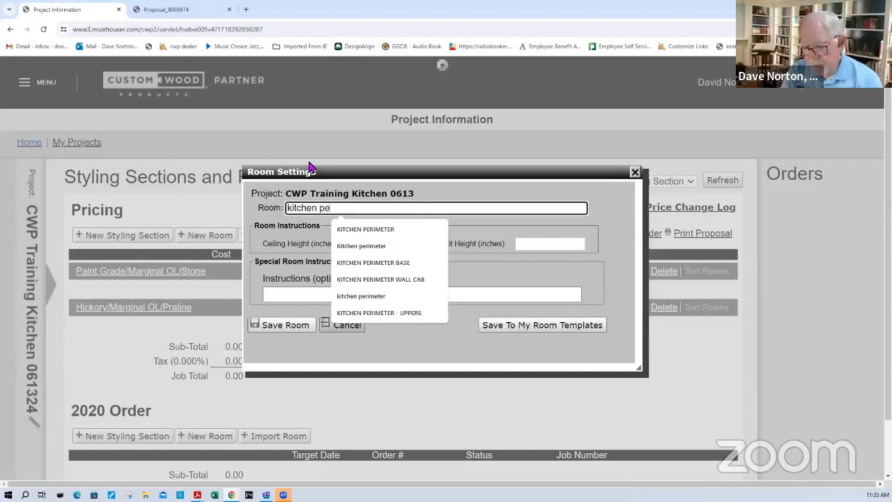
type("rimeter")
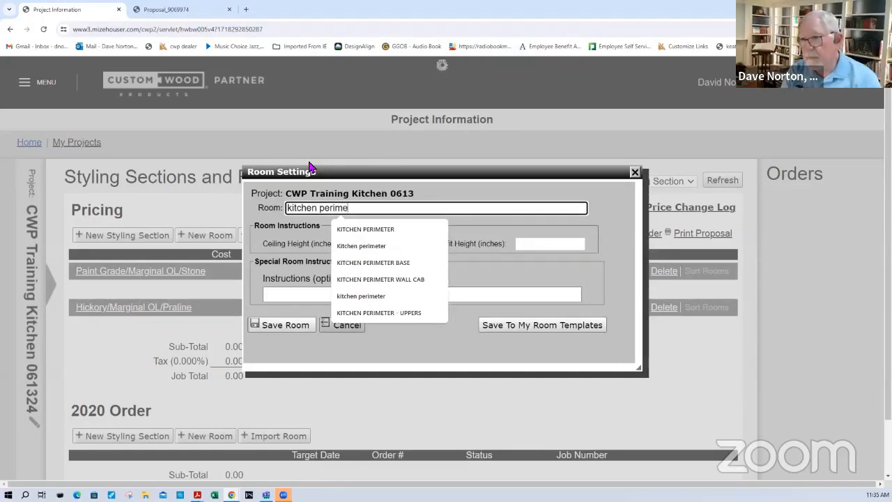
left_click(304, 237)
left_click(356, 245)
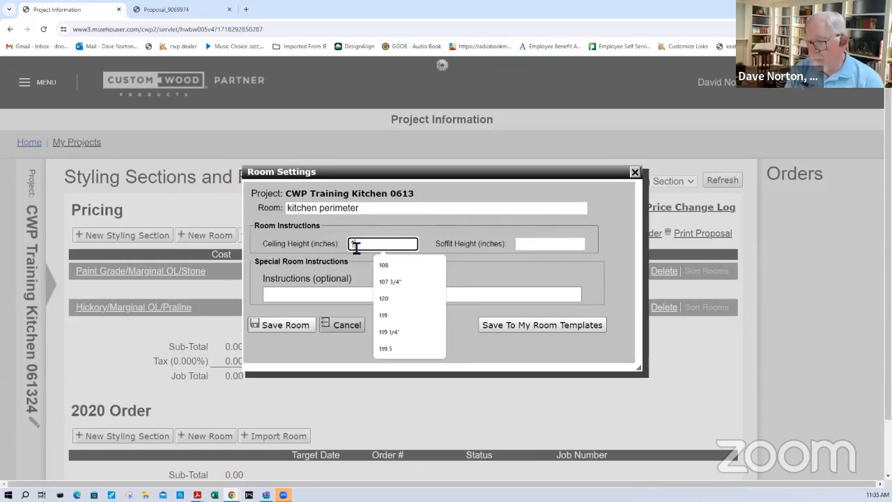
type("108")
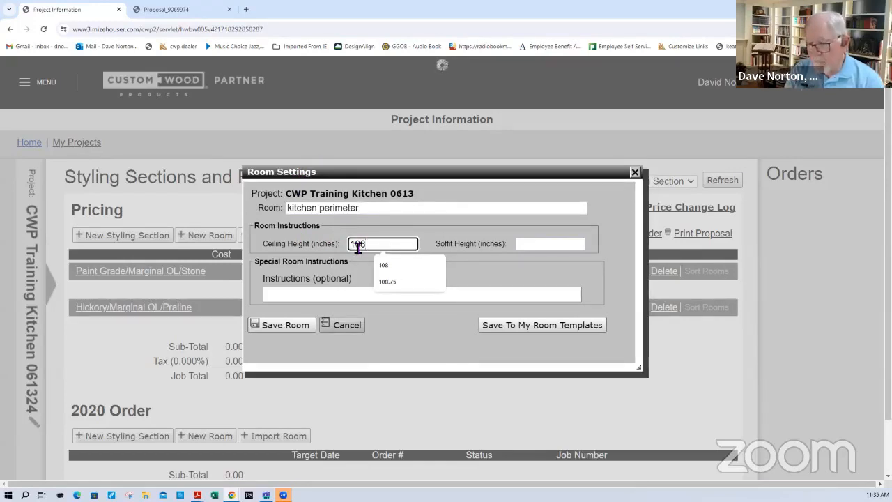
type("\"")
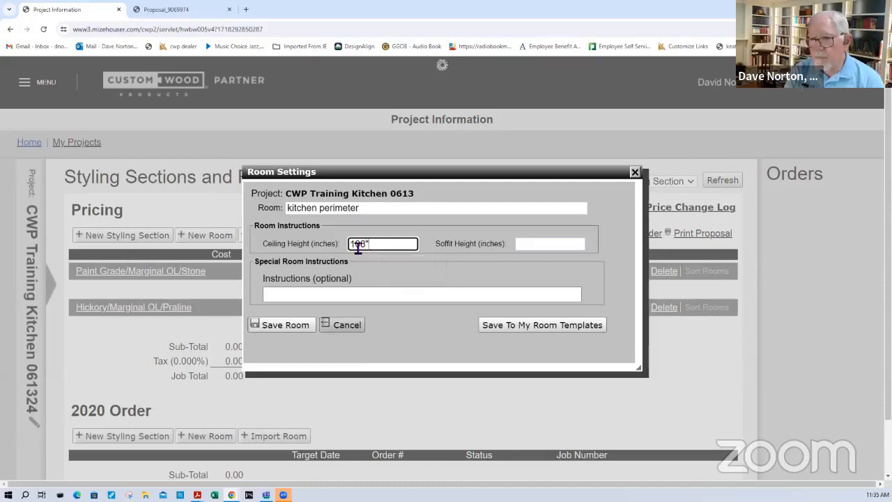
Enter "unless note:" as the first line of the room's special instructions.
left_click(362, 296)
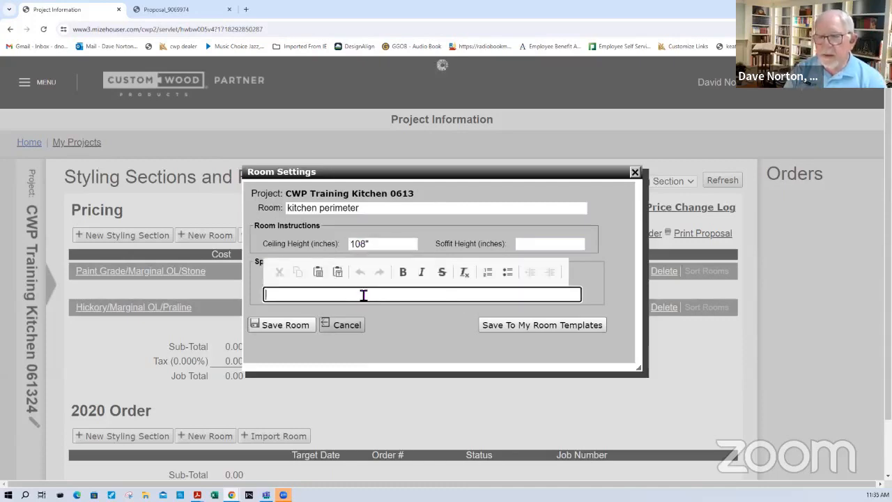
type("unless")
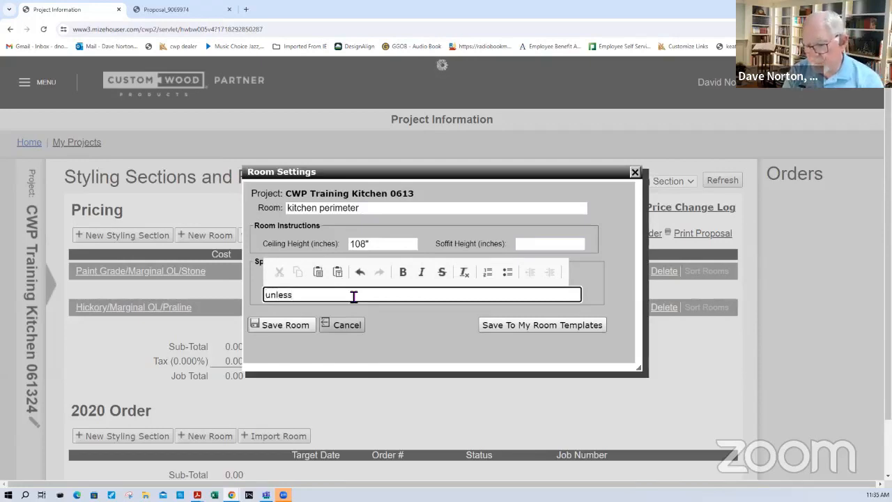
type(" note")
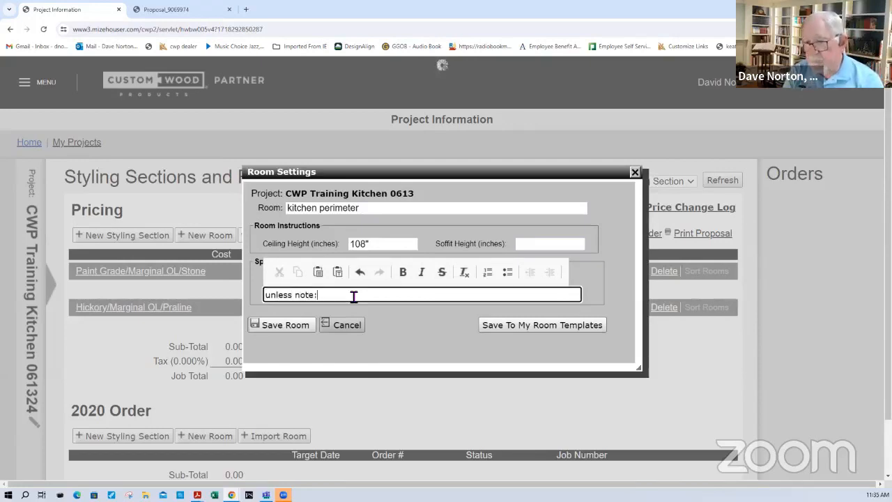
type(":")
key("Return")
scroll(353, 297, "down", 1)
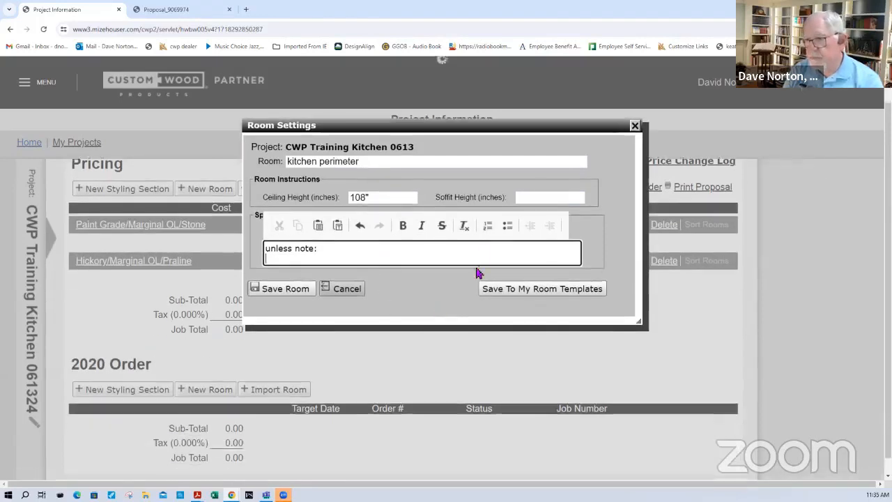
Add the bulleted instruction "wall cab 42"h 12"d" below that line and save the room.
left_click(508, 226)
type("wall")
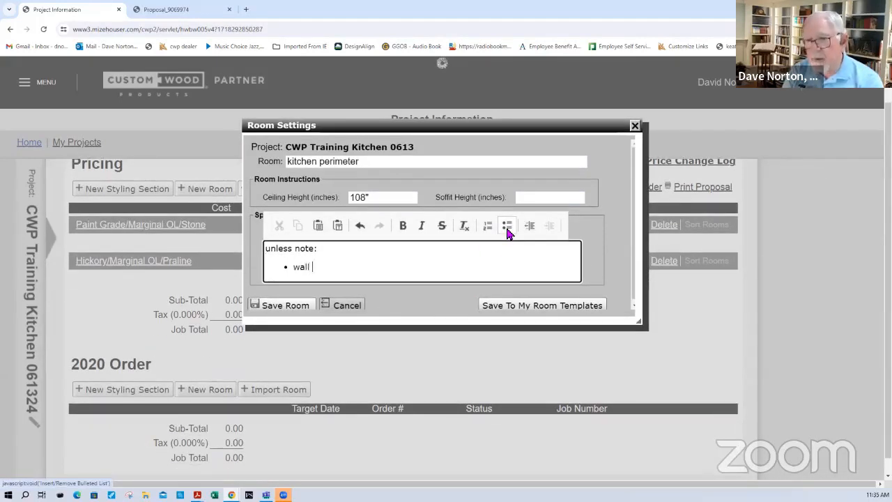
type(" call d")
key("BackSpace")
key("BackSpace")
key("BackSpace")
key("BackSpace")
key("BackSpace")
type("ab")
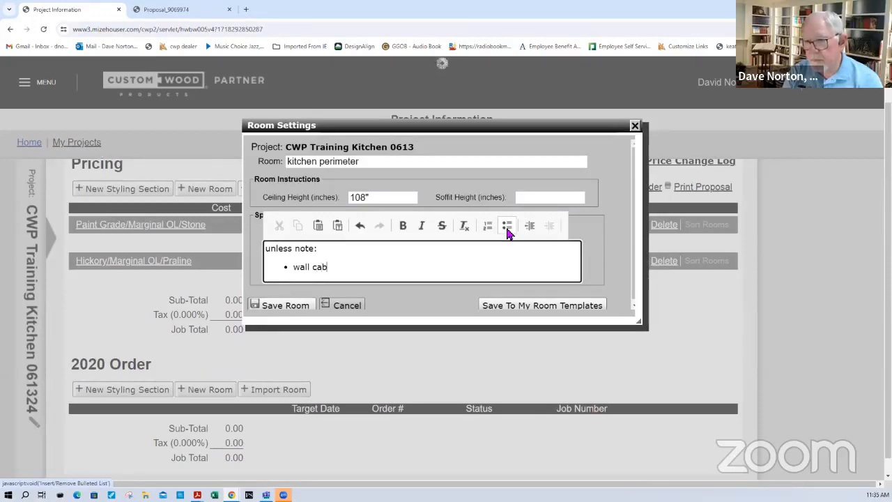
type(" 42")
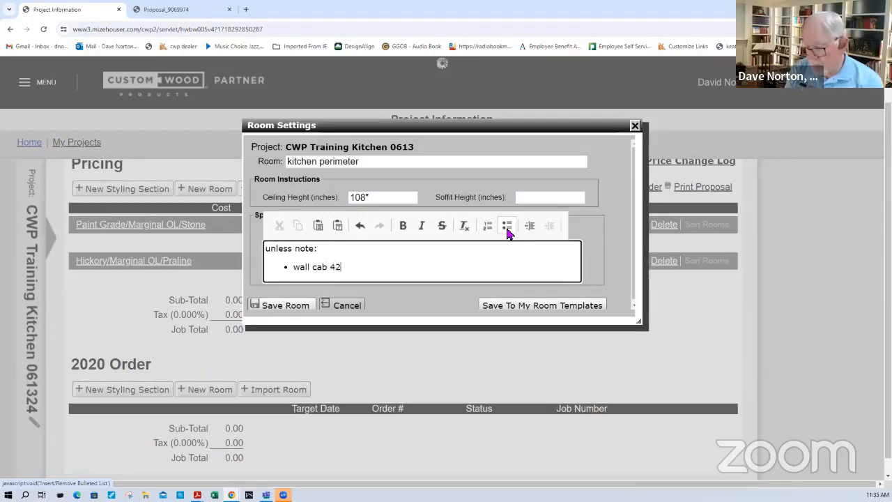
type("\"h ")
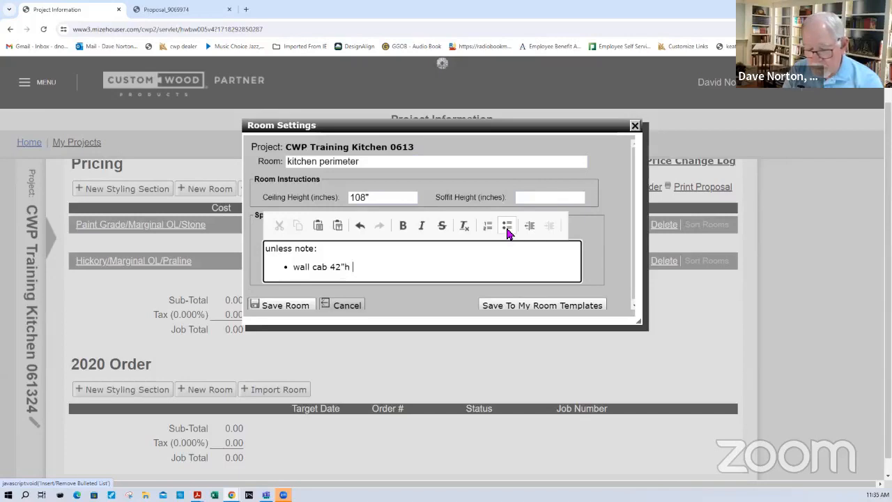
type("12\"d")
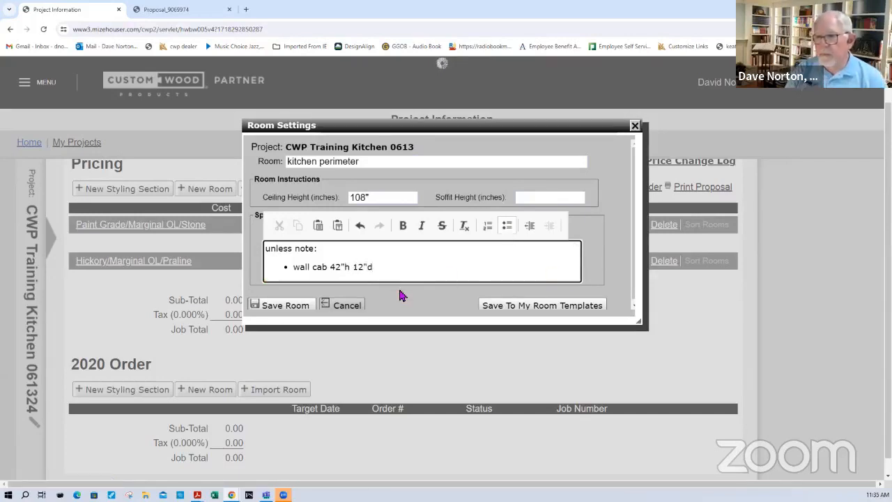
left_click(286, 305)
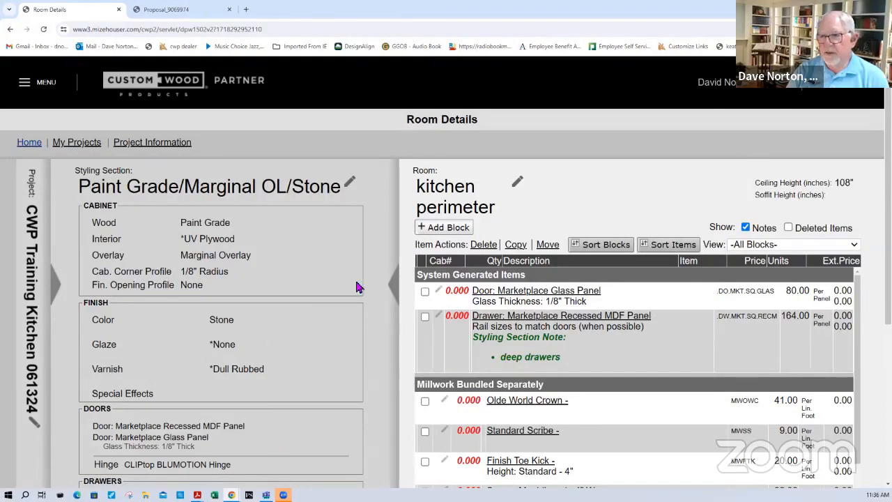
Collapse the styling section details and save a new price block described as "refrigerator wall", continuing to add items to it.
left_click(393, 293)
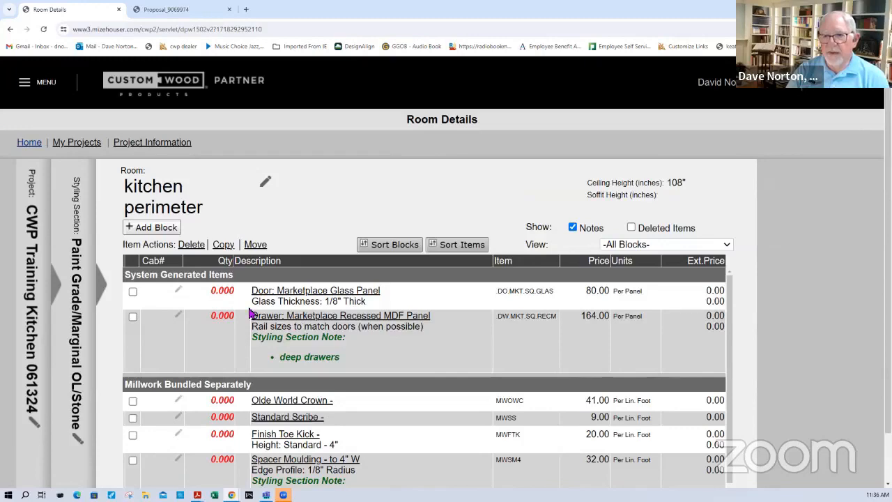
left_click(169, 230)
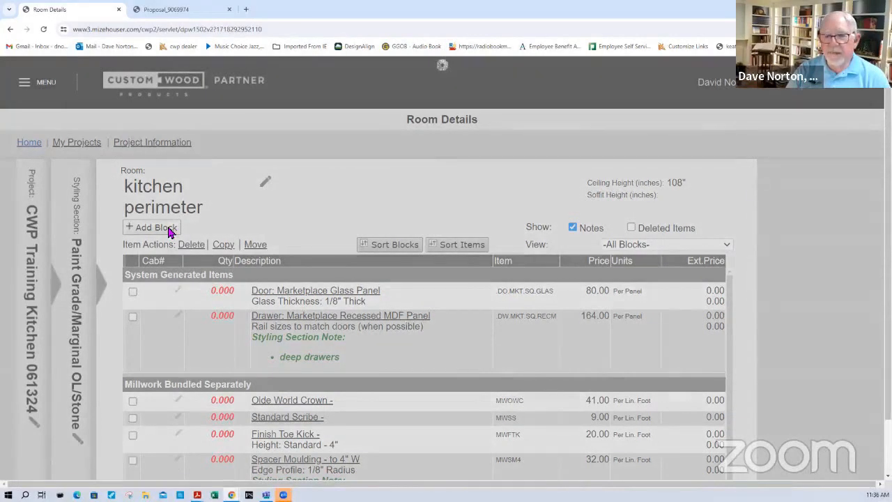
type("r")
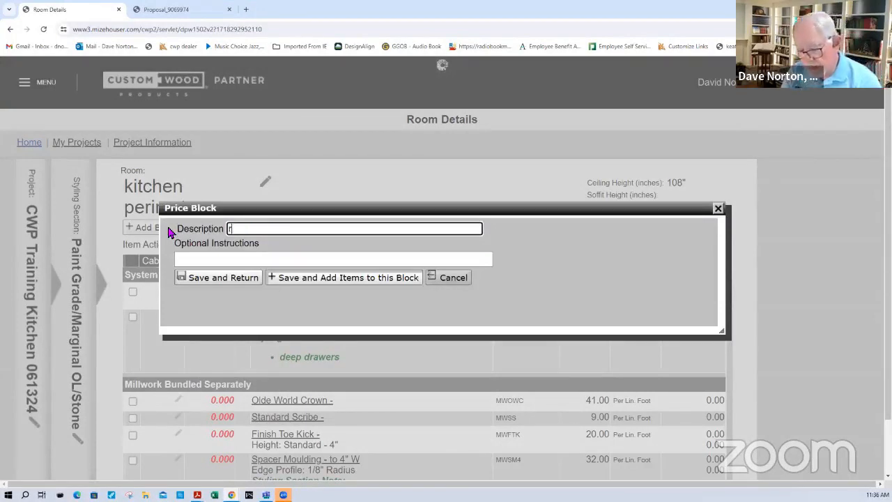
type("efrigerator wall")
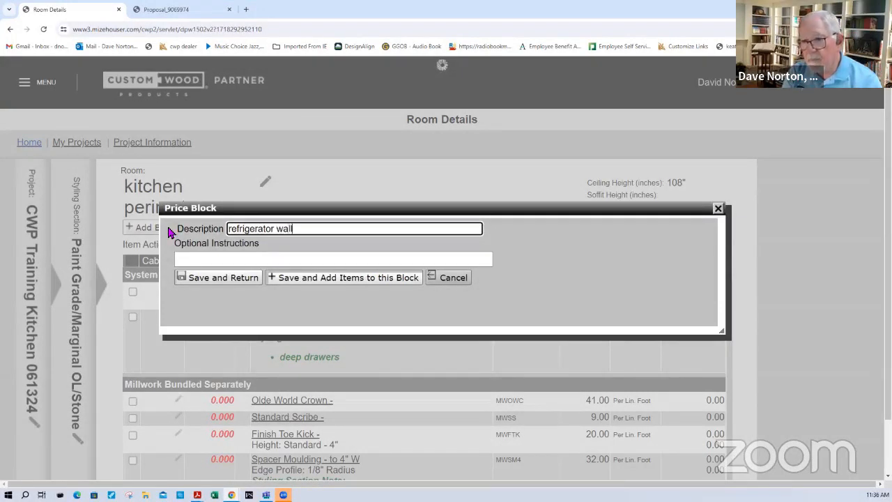
left_click(303, 287)
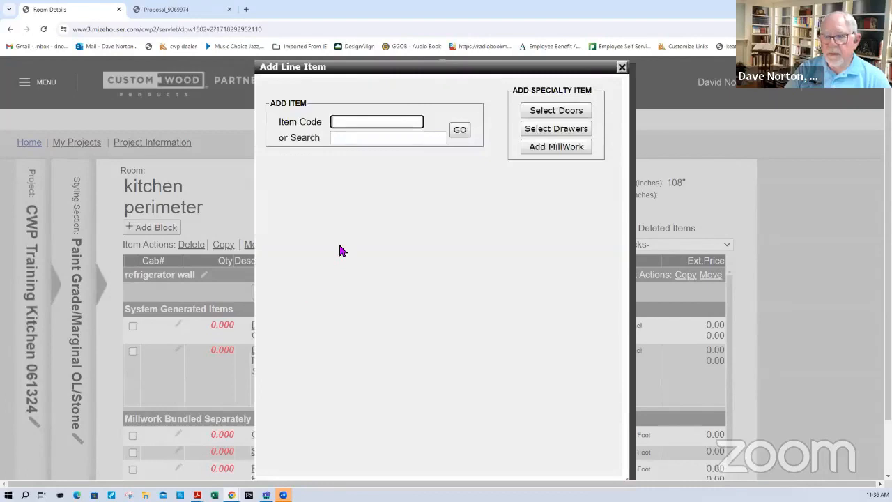
Add a wall cabinet with item code w30 to the refrigerator wall block and set its unit quantity to 39.5.
type("w")
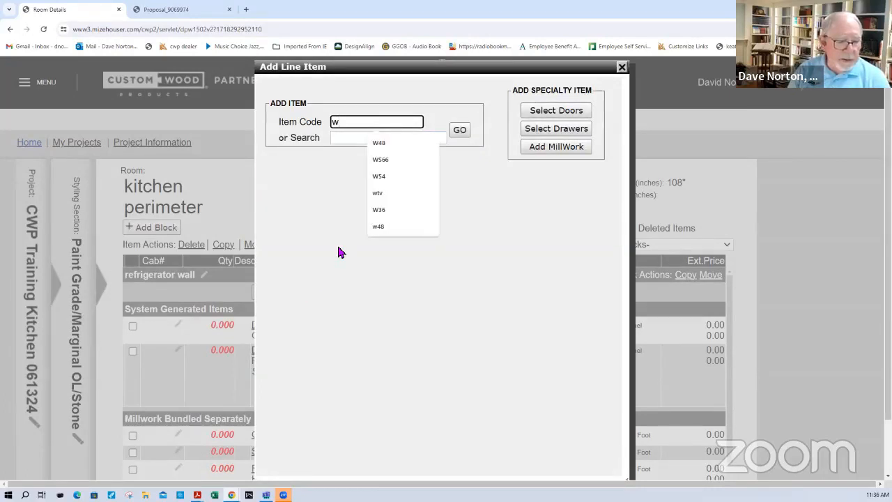
type("30")
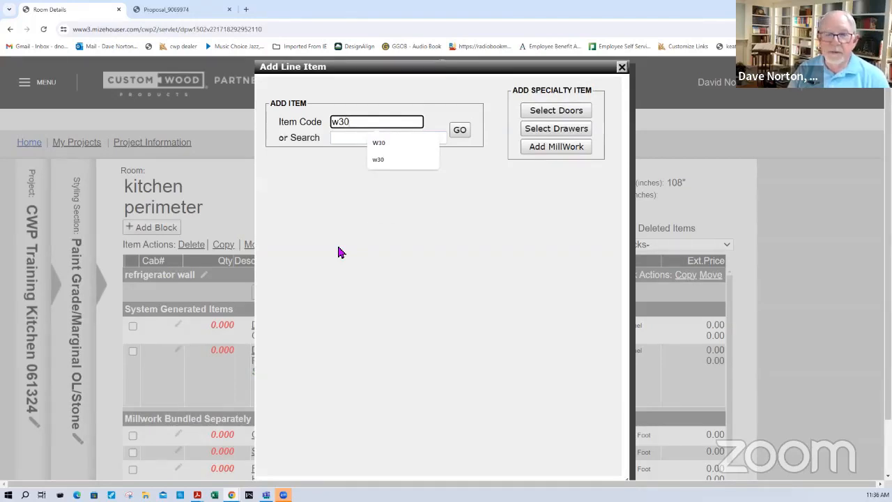
key("Return")
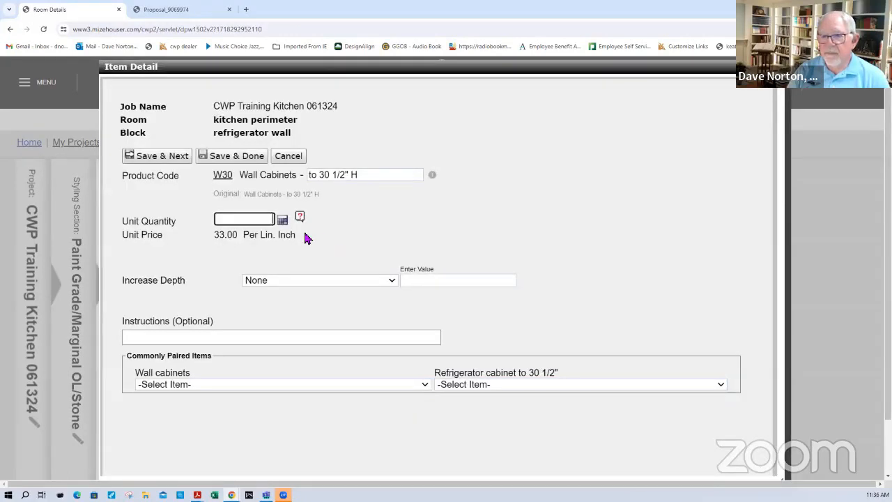
type("39.")
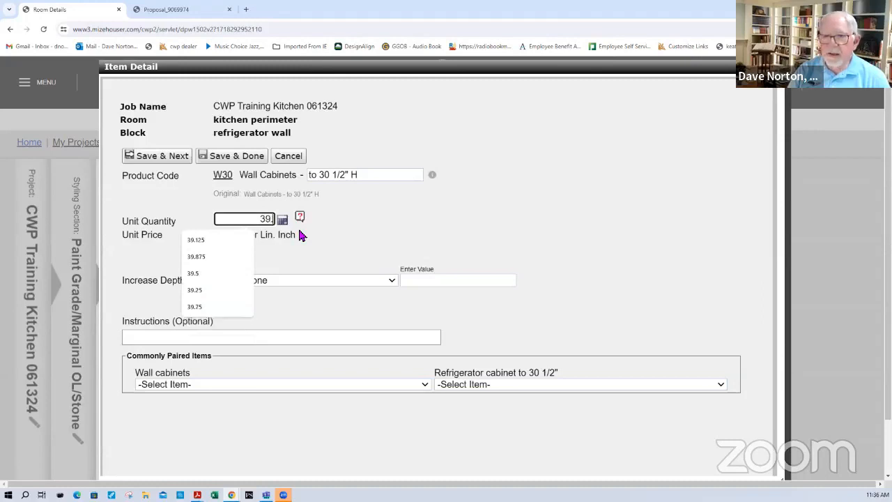
type("5")
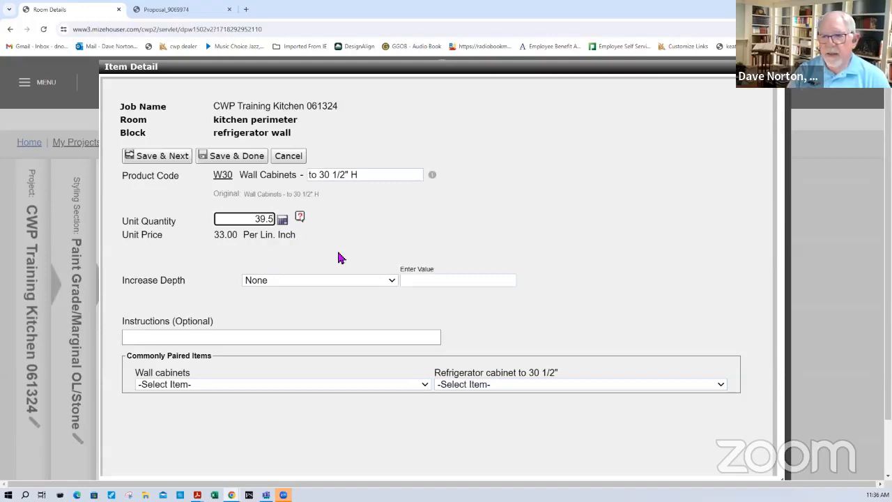
Set the W30 wall cabinet's increased depth to up to 25 1/2" with value 25.5, and save it to continue adding items.
left_click(302, 281)
left_click(294, 315)
left_click(417, 282)
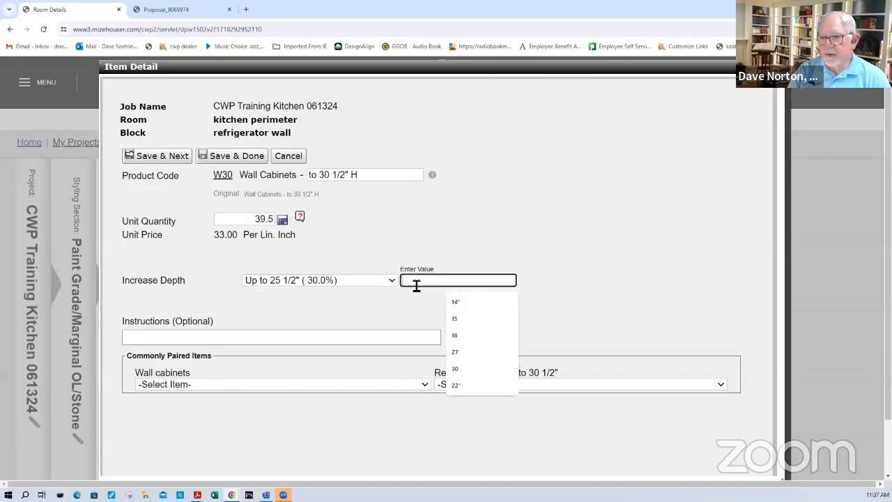
type("25.5")
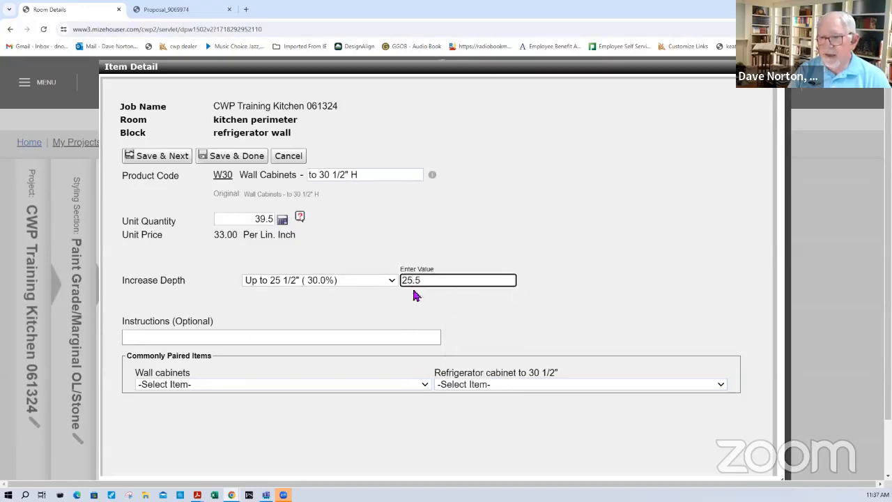
left_click(167, 157)
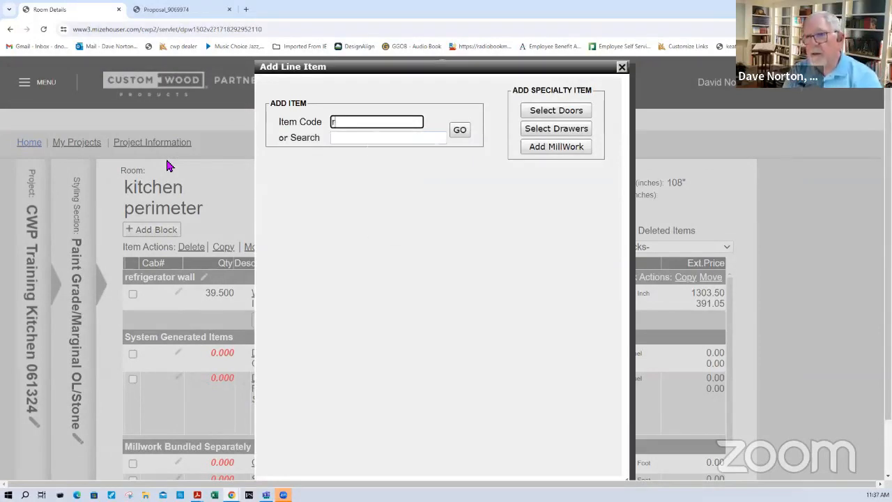
Add finished refrigerator leg item rlfd96 to the refrigerator wall block with unit quantity 2, and save it to continue adding items.
type("rlfd96")
key("Down")
key("Return")
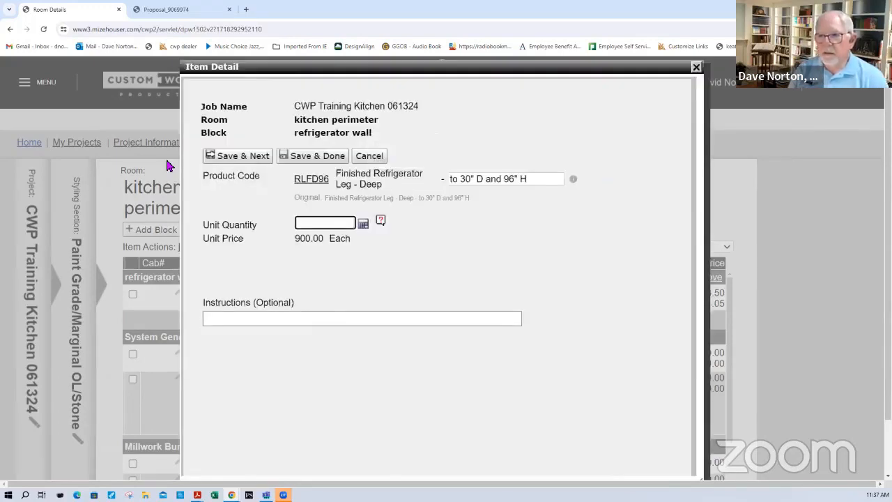
type("2")
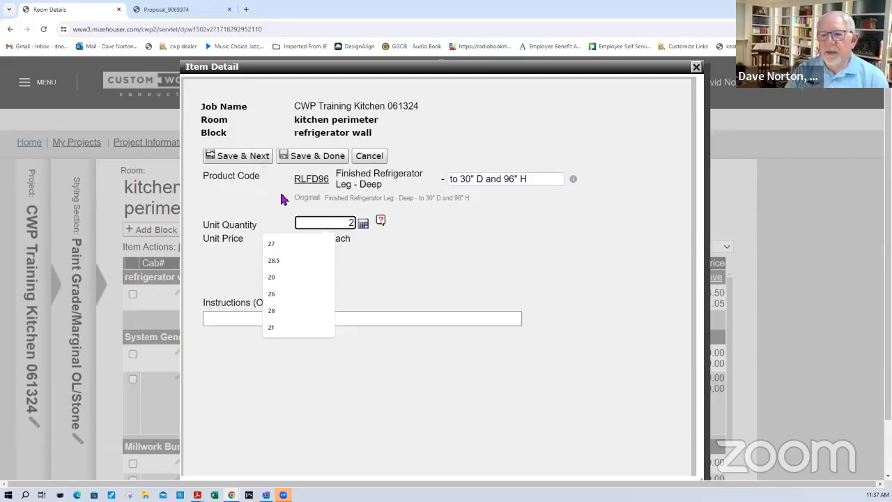
left_click(261, 161)
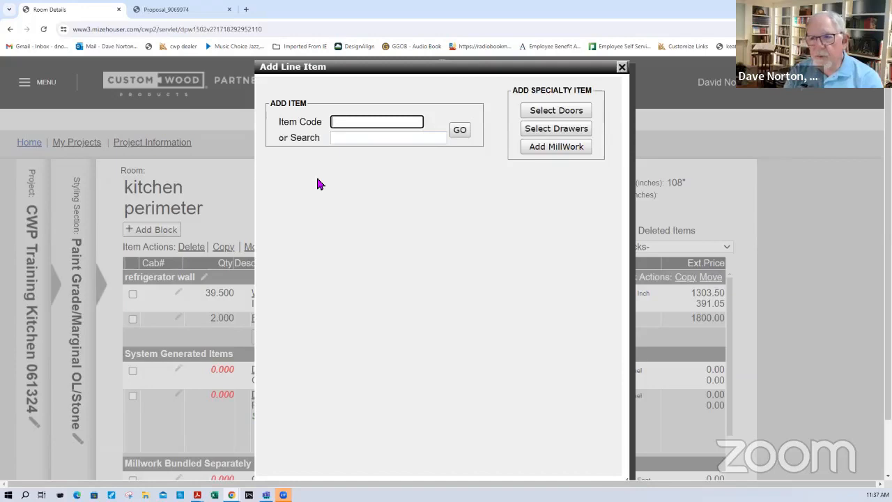
Search the line items for "bottom" and look through the product codes and descriptions.
left_click(350, 140)
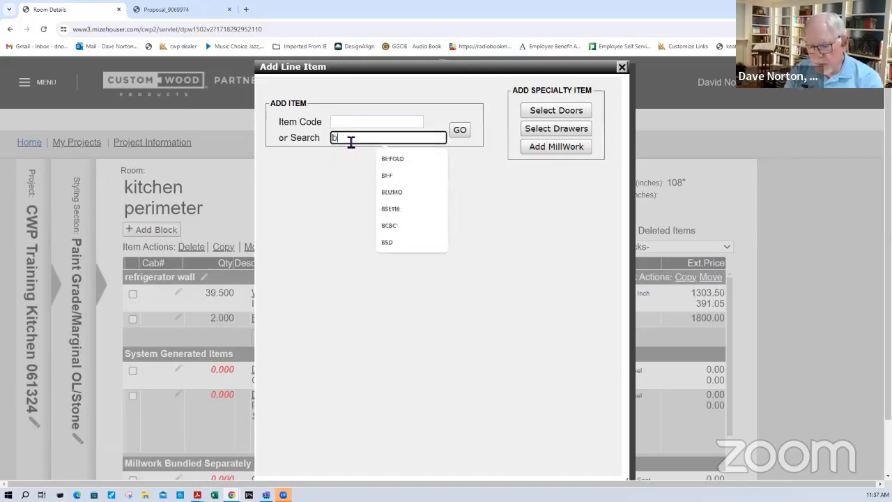
type("bott")
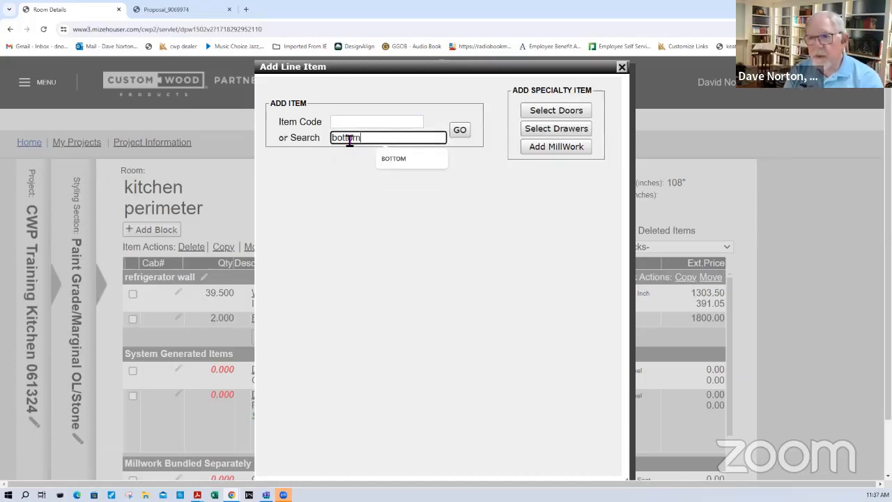
type("om")
key("Return")
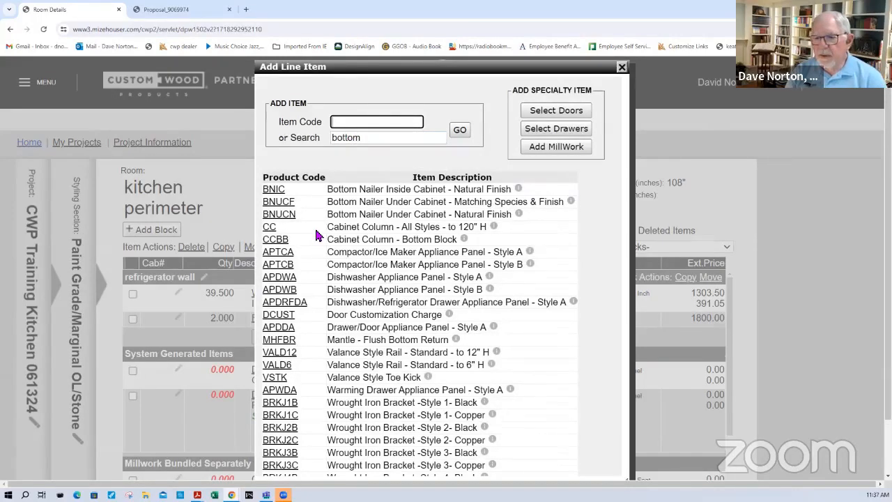
scroll(315, 235, "down", 2)
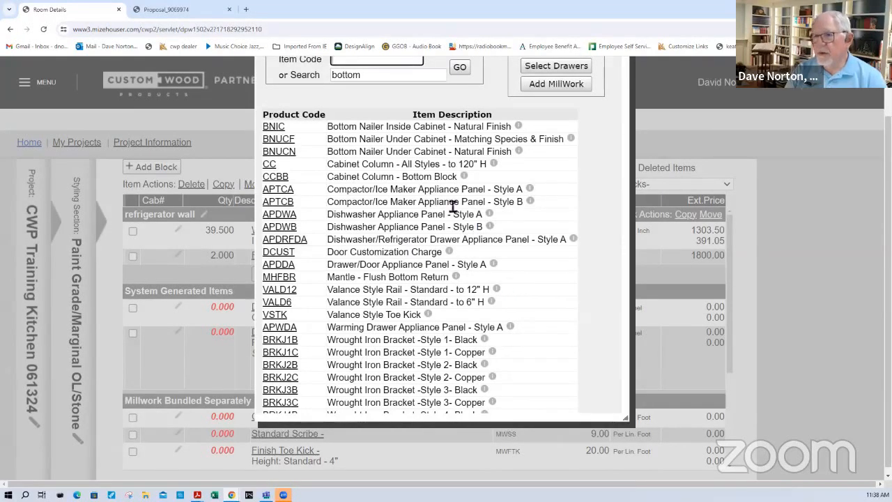
scroll(439, 205, "up", 2)
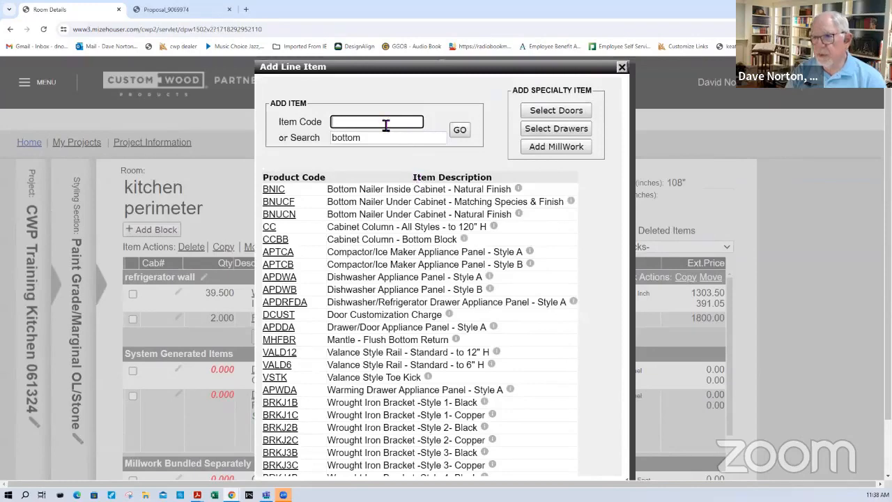
Add a 1/4" finished bottom with item code fb14 and set its unit quantity to 39.5.
type("b")
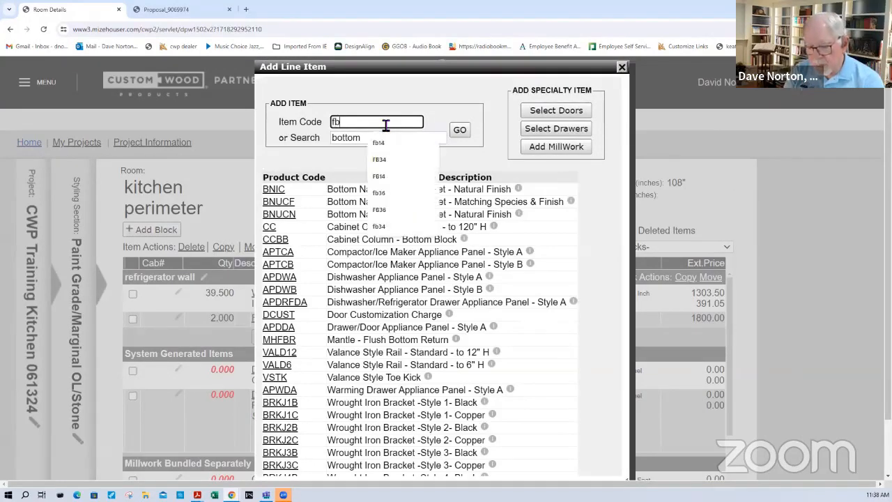
type("14")
key("Return")
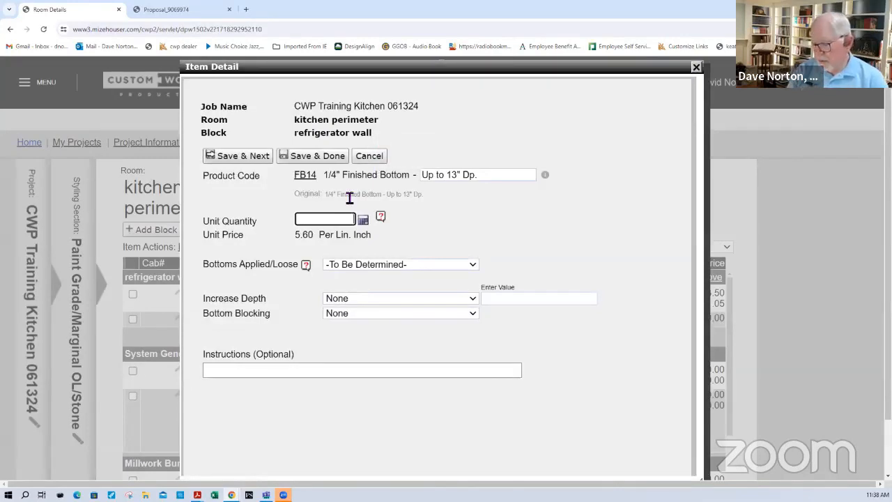
type("39.5")
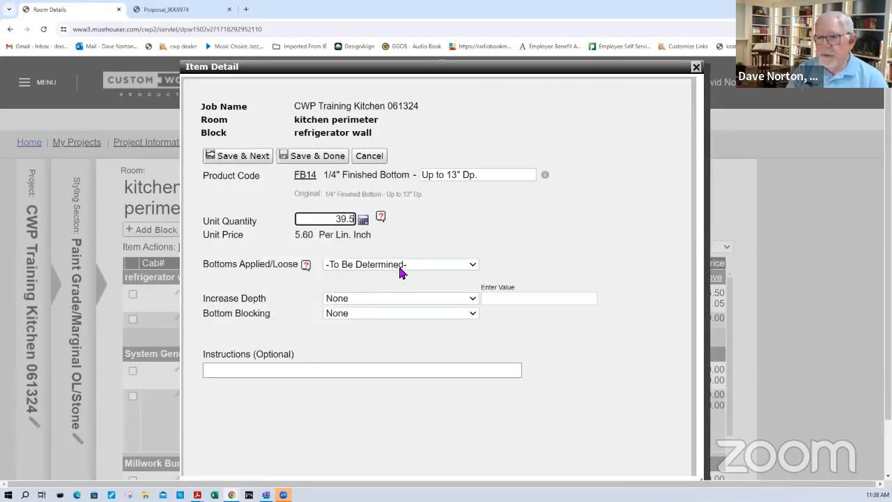
Set the finished bottom to Finished Bottom Applied with depth increased up to 25 1/2", and save it to continue adding items.
left_click(401, 268)
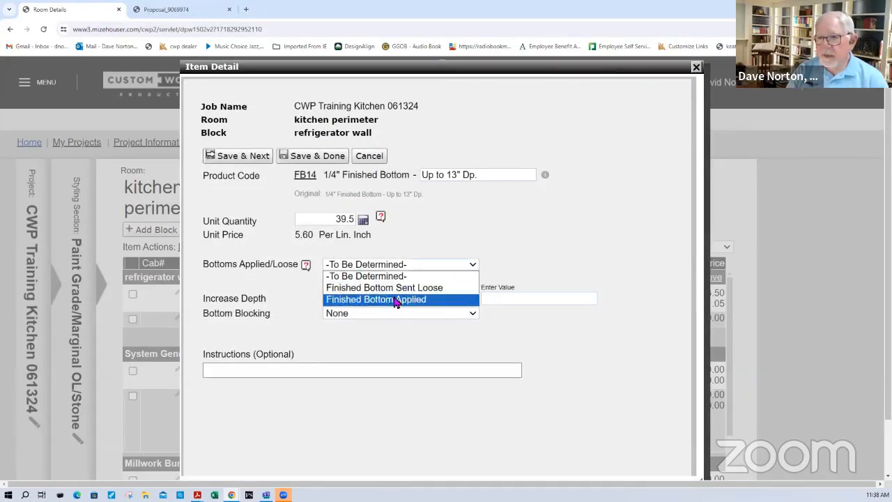
left_click(395, 299)
left_click(394, 299)
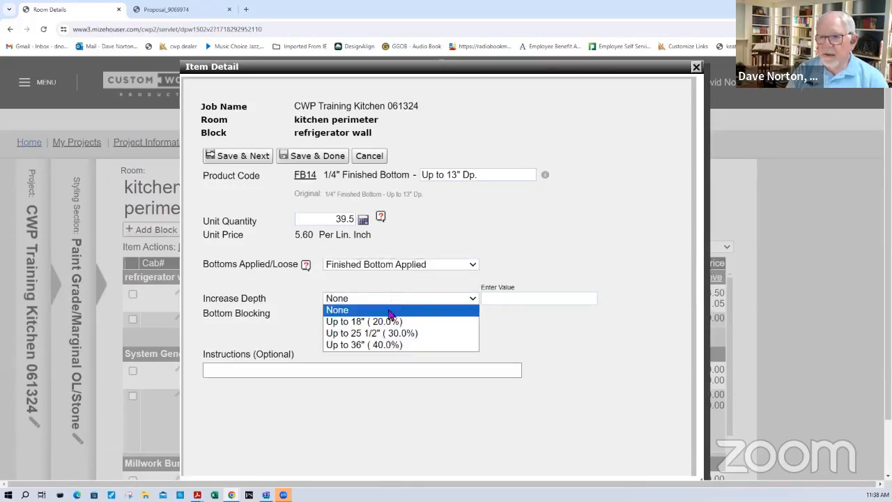
left_click(378, 334)
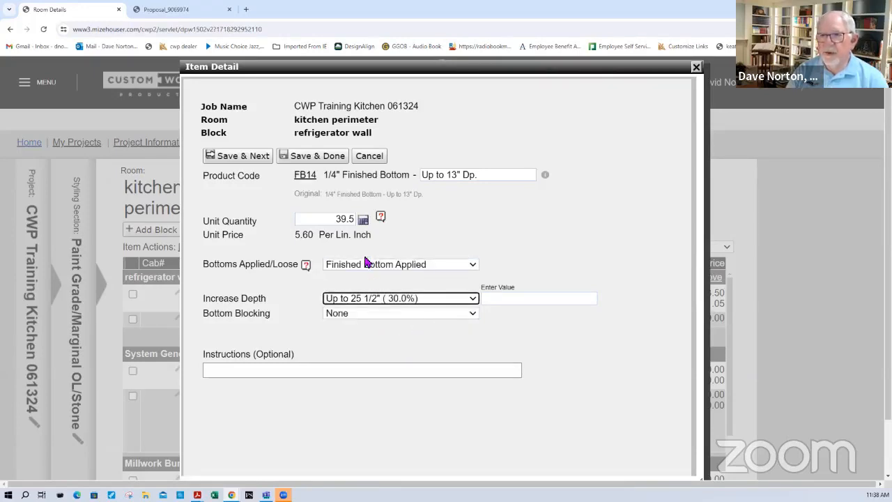
left_click(254, 160)
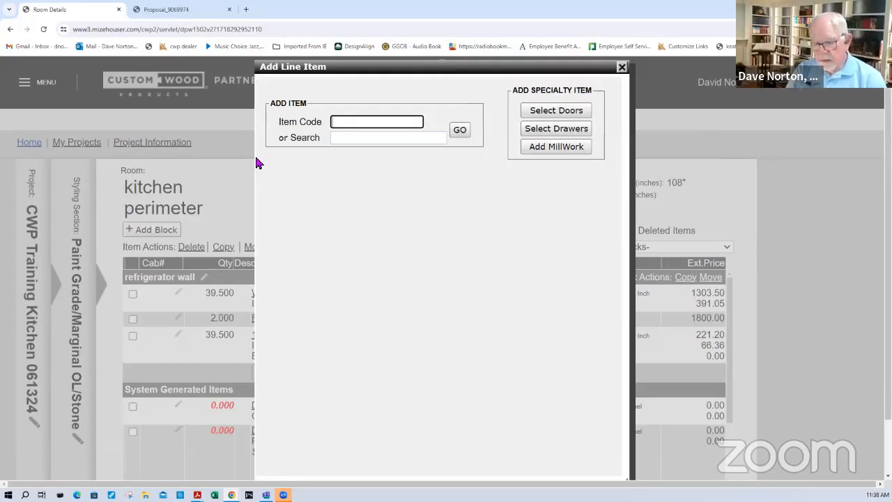
Add a wall cabinet with item code W42 and unit quantity 32.25, and save it to continue adding items.
type("W42")
key("Return")
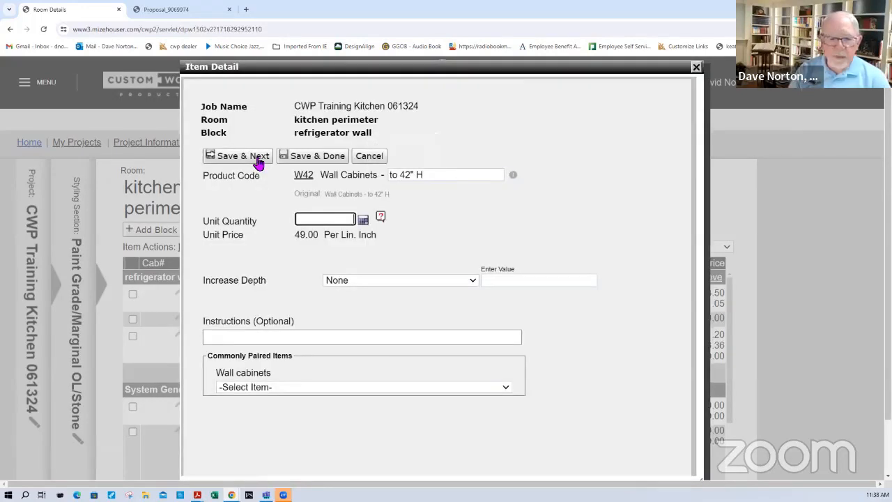
type("32.25")
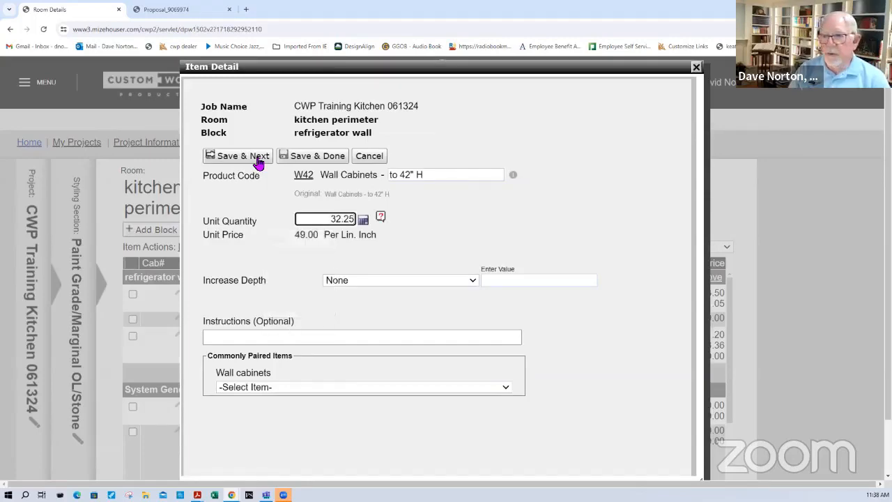
left_click(242, 156)
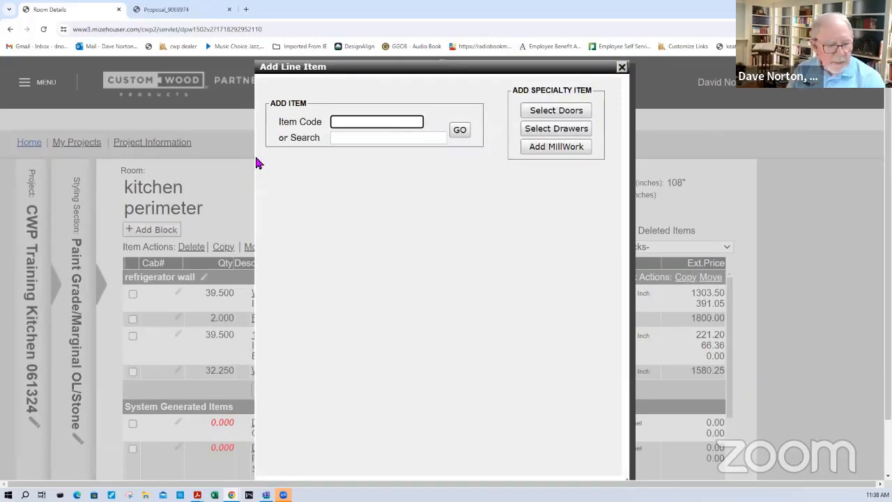
Add a shiplap box wood hood with item code whsb42 and set its unit quantity to 1.
type("whs")
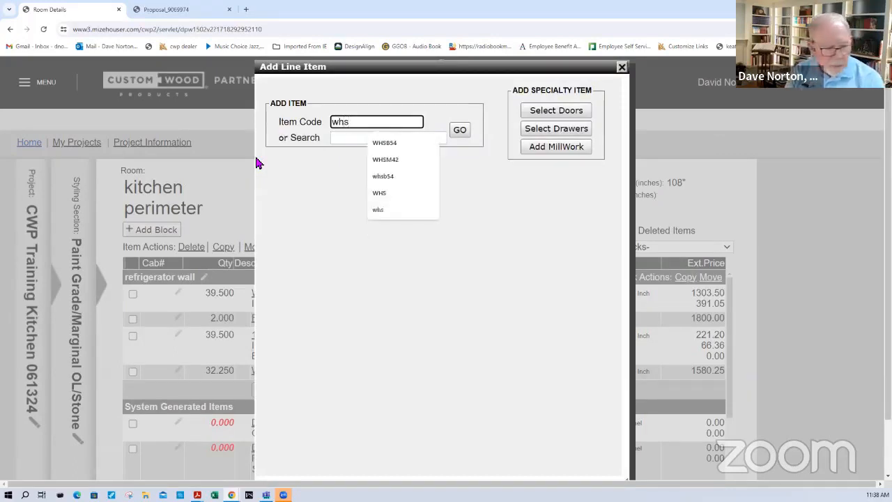
type("b")
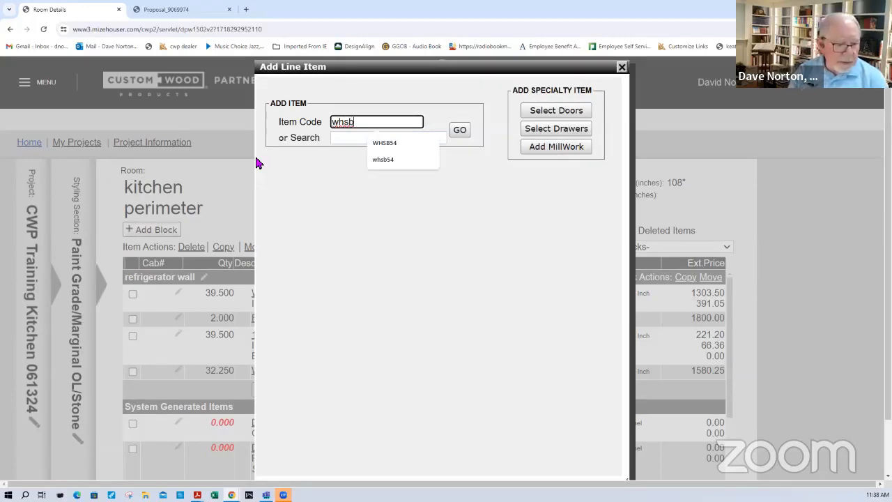
type("42")
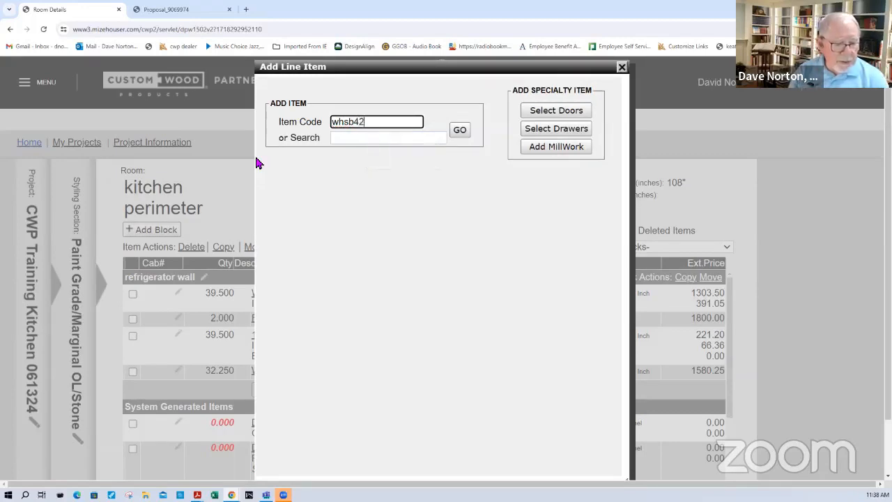
key("Return")
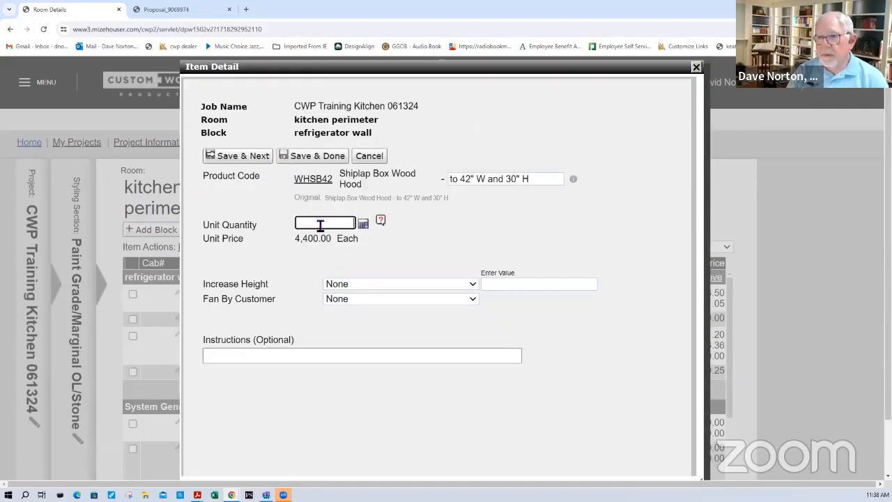
type("1")
left_click(370, 243)
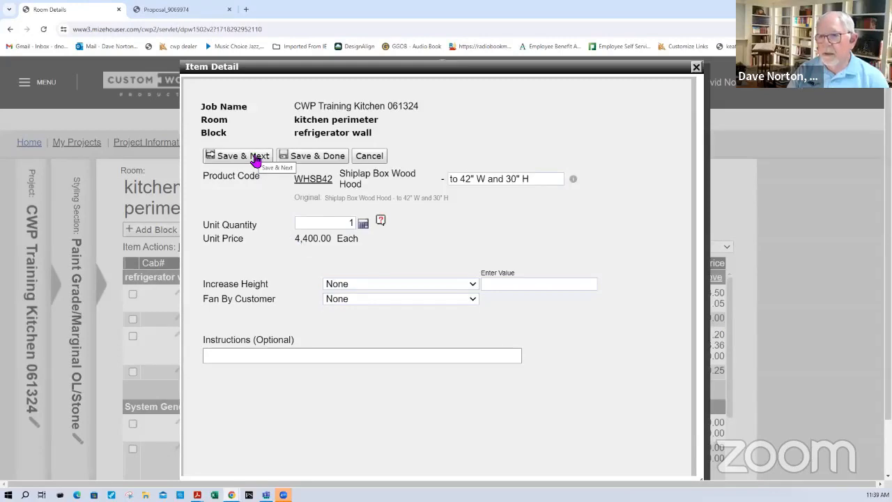
Set the wood hood's increased height to up to 42" with an entered value of 39.
left_click(369, 290)
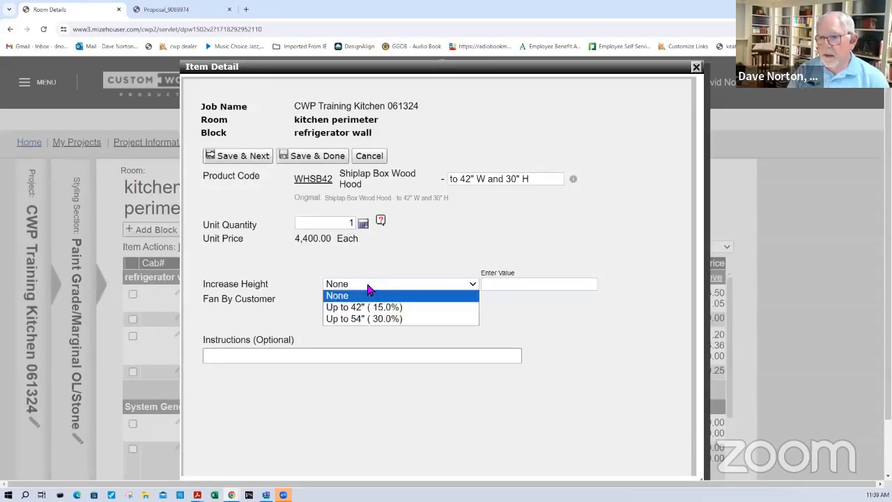
left_click(368, 305)
left_click(497, 284)
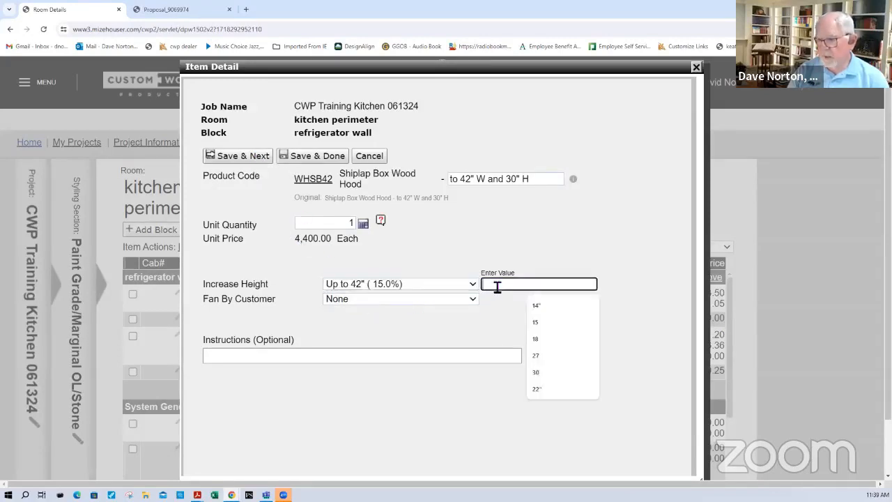
type("39")
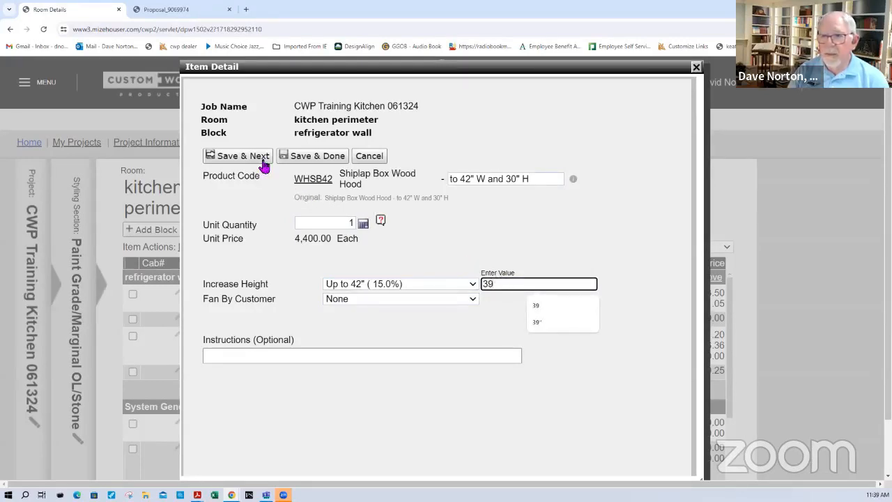
Check the wood hood's catalog page, and save the hood item to continue adding items.
left_click(573, 181)
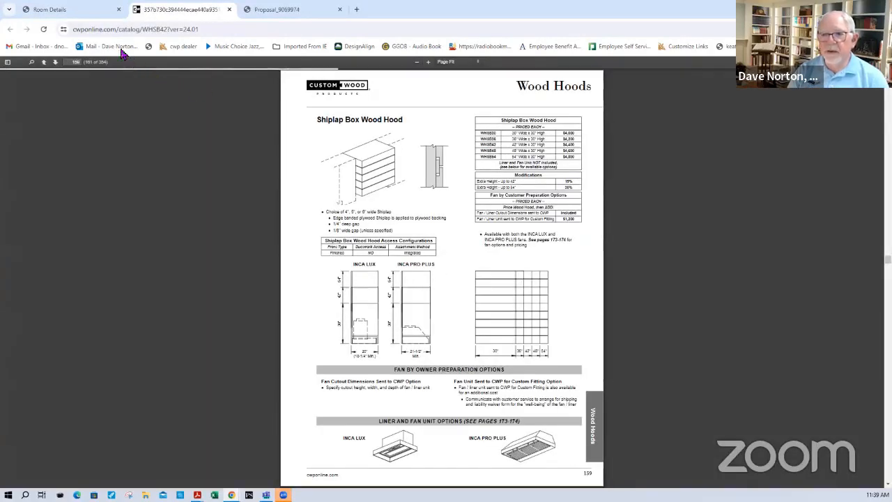
left_click(78, 12)
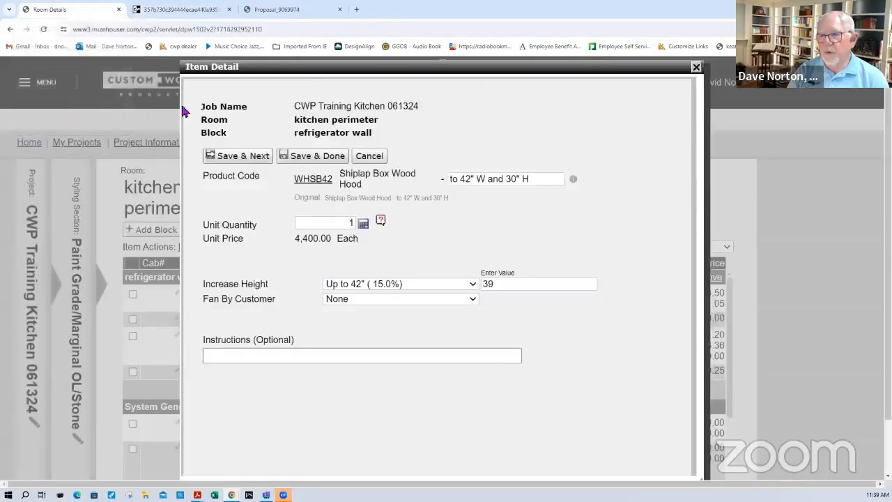
left_click(253, 163)
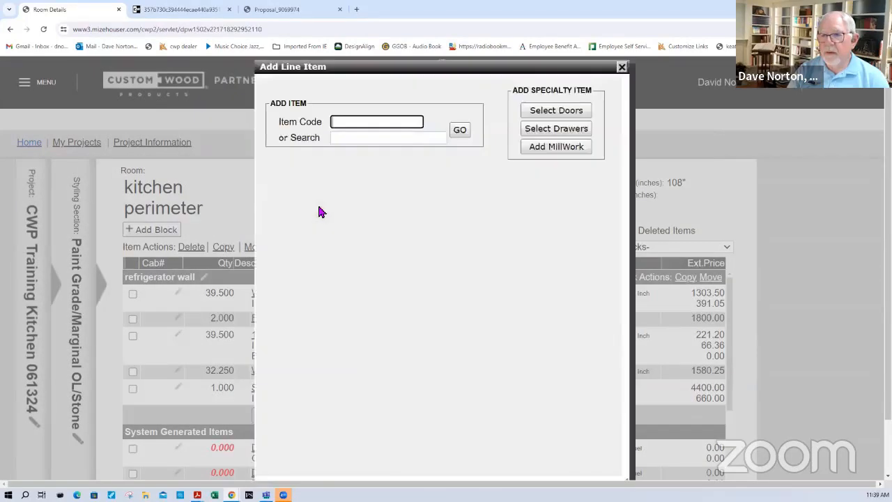
Search for LINER, add the Inca Lux Exhaust Fan & 36" Liner (ILF36) with unit quantity 1, and save it to continue adding items.
left_click(364, 144)
left_click(363, 128)
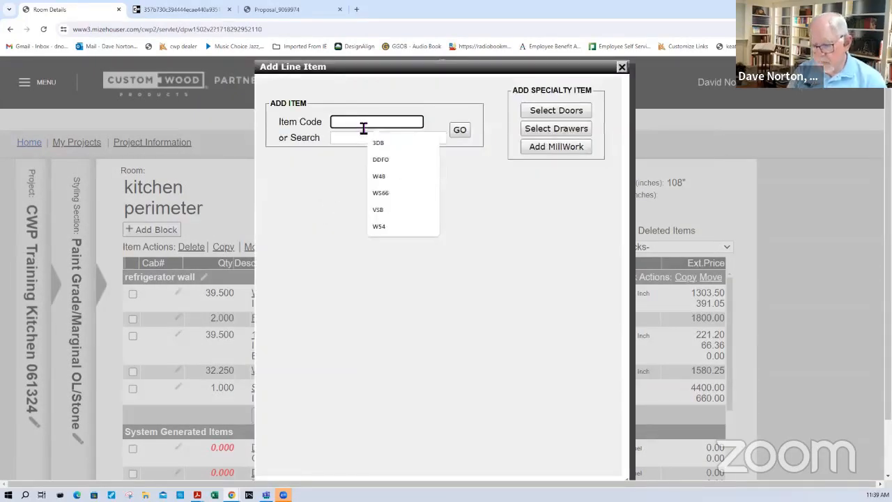
type("LINER")
key("Return")
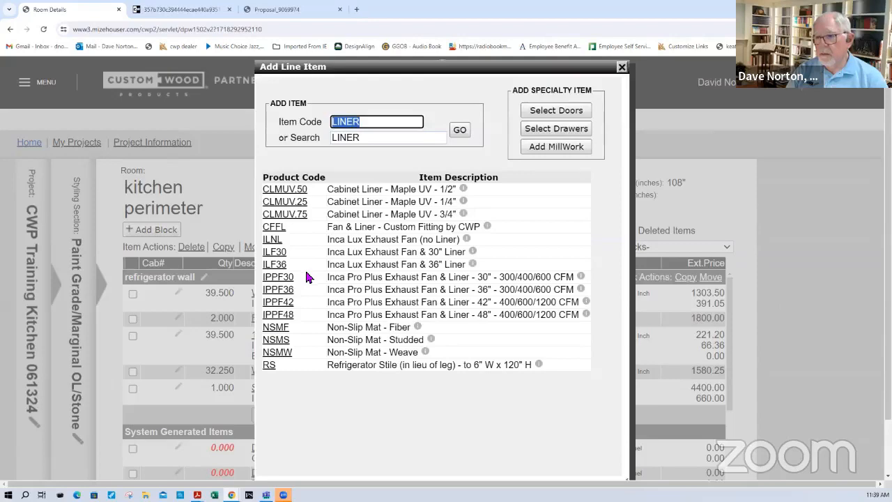
left_click(282, 276)
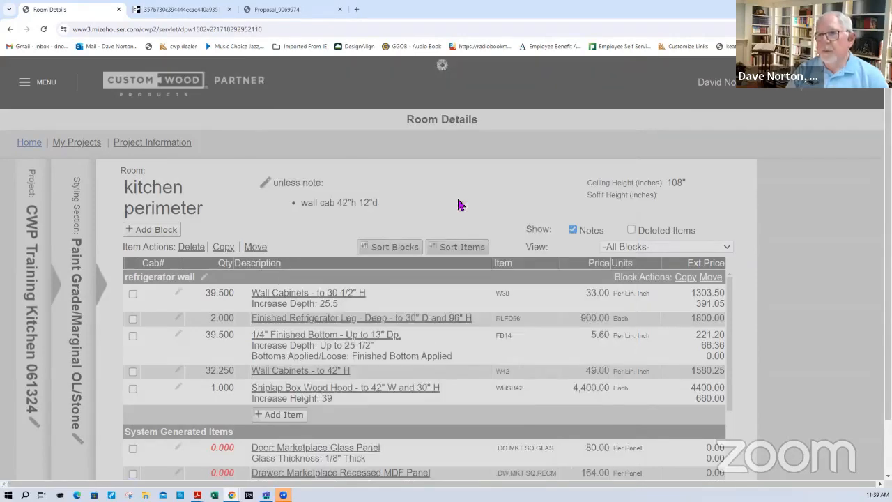
type("1")
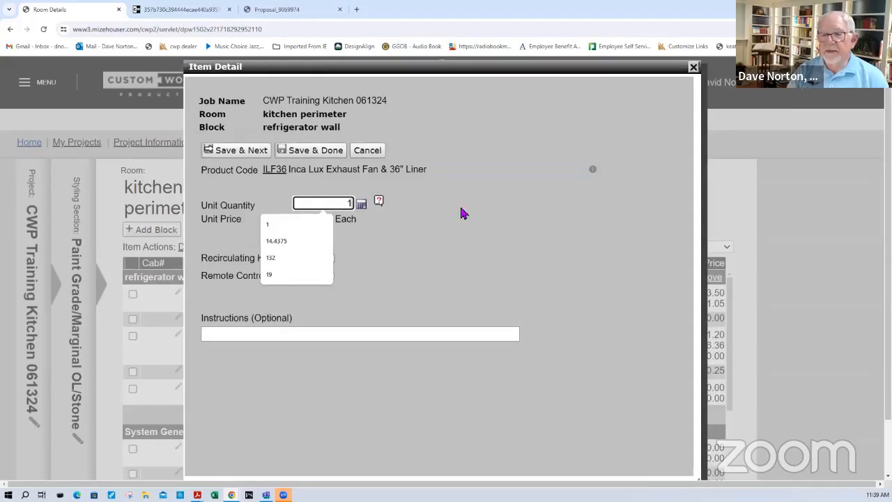
left_click(237, 153)
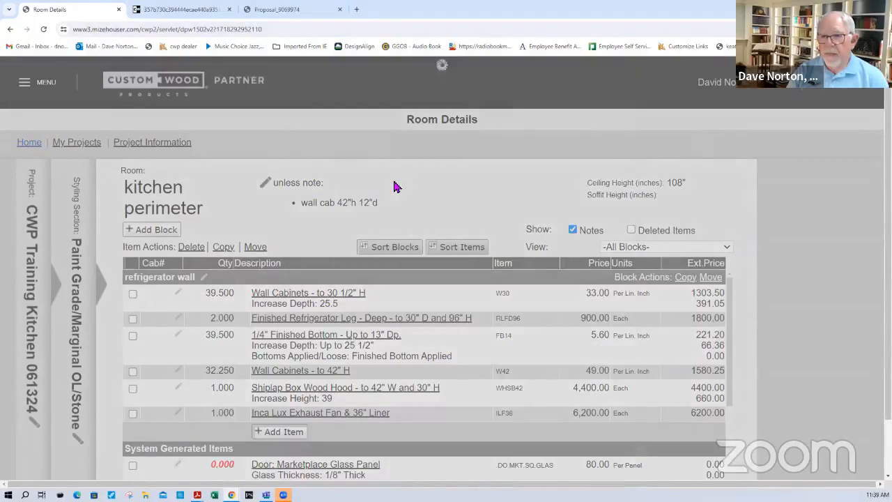
Add another wall cabinet with item code W42 and unit quantity 32.25, and save it to continue adding items.
type("W")
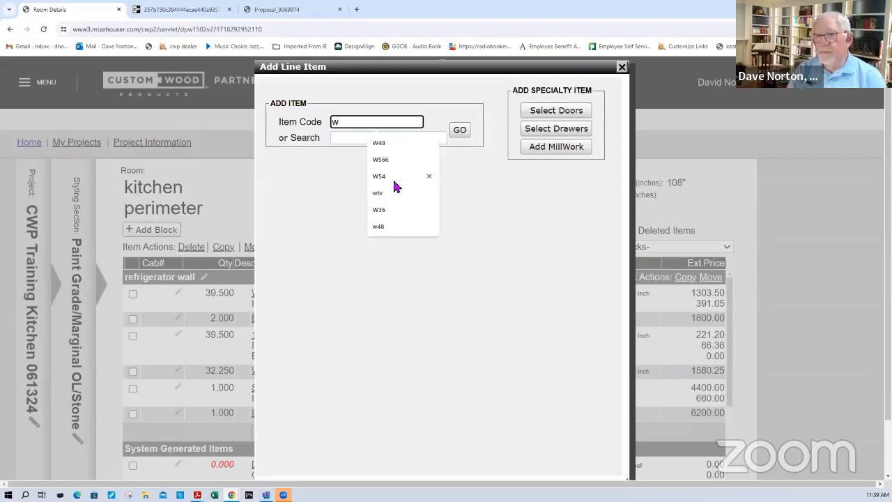
type("42")
left_click(396, 182)
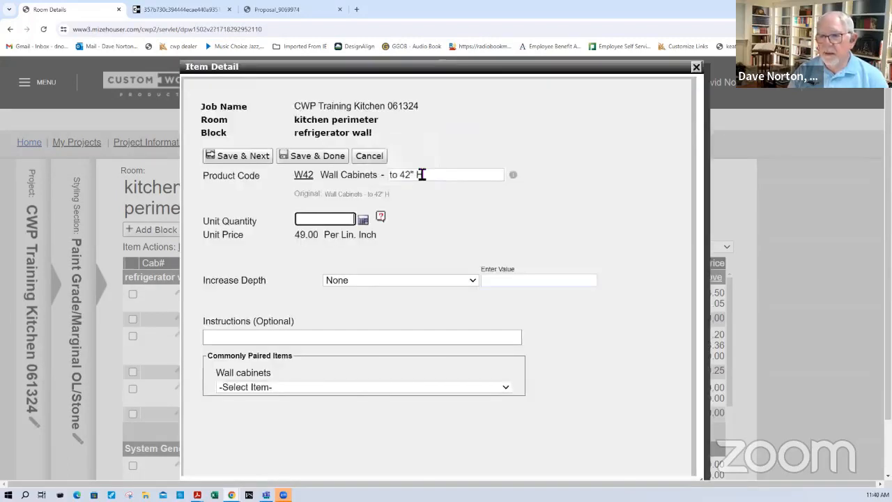
type("32.5")
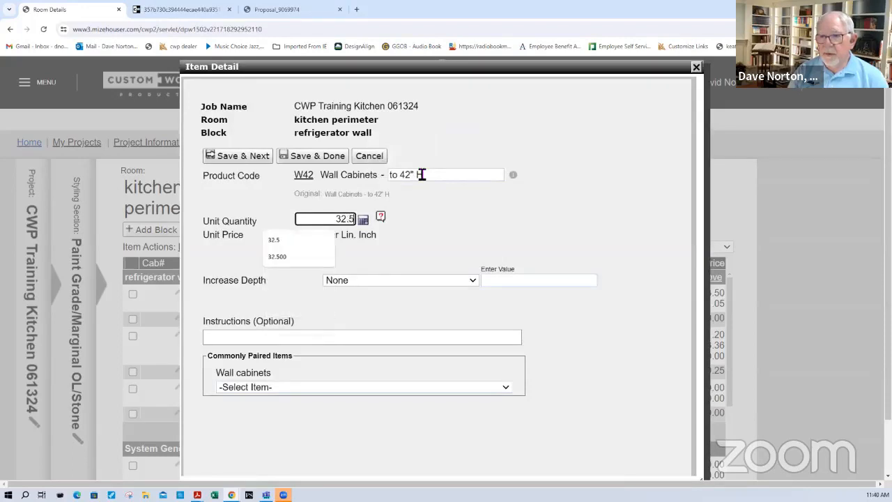
key("BackSpace")
type("25")
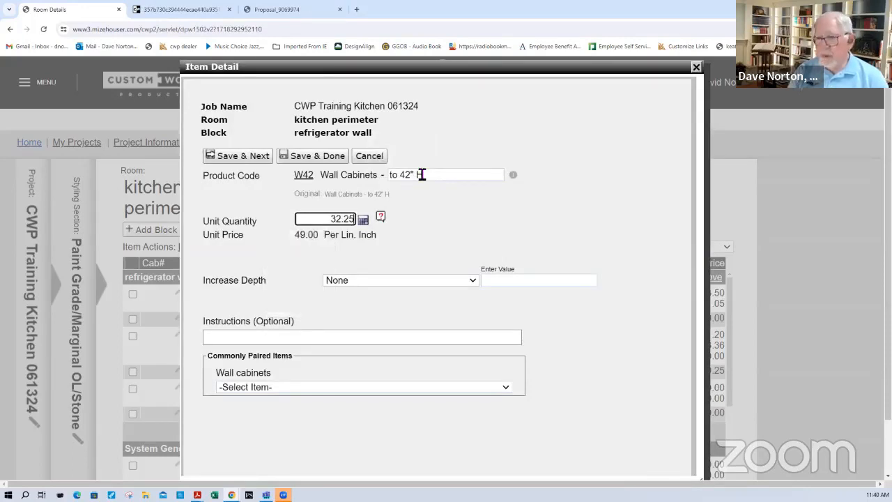
left_click(267, 157)
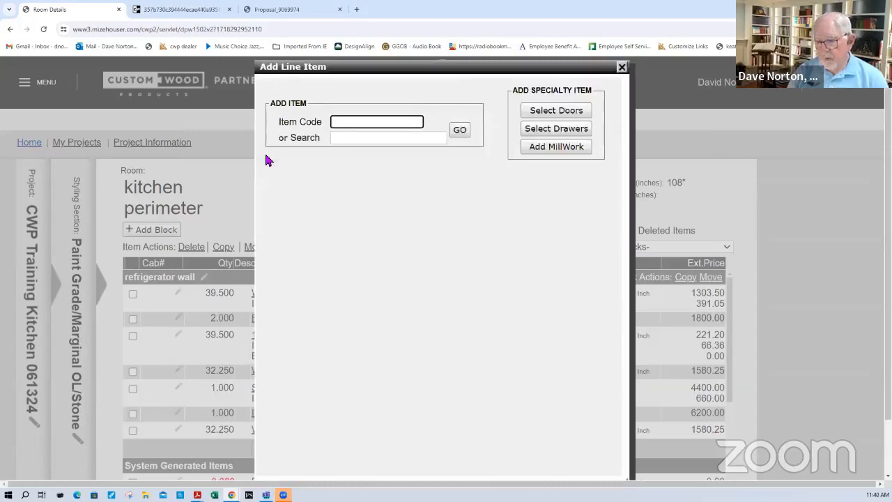
Add a pie-cut corner wall cabinet with item code pcw42 and quantity 1, increasing its depth to up to 15" with an entered value of 14.
type("pc")
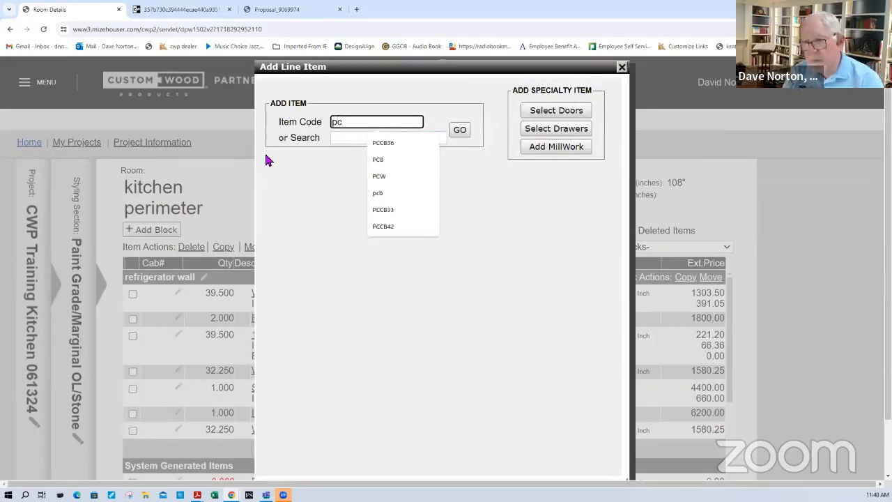
type("w42")
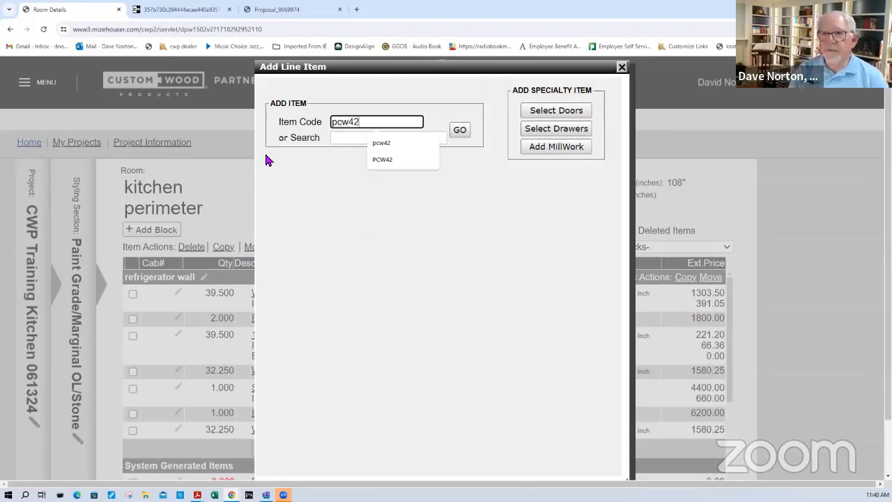
key("Return")
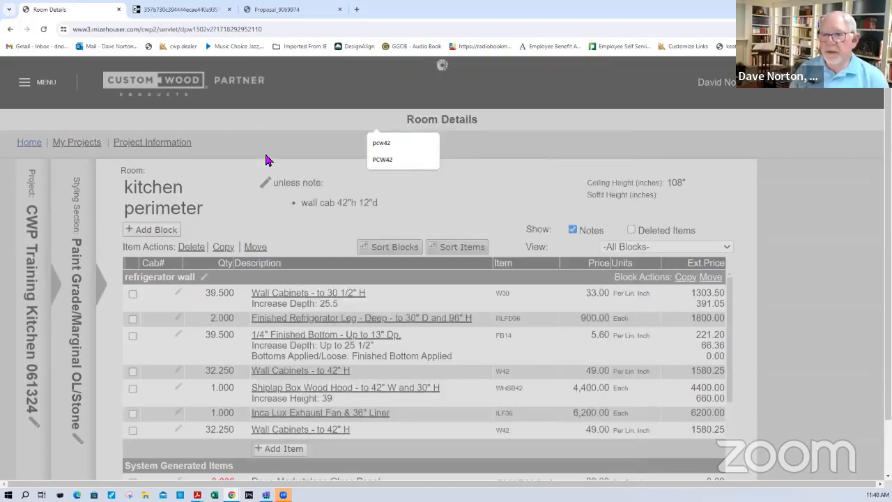
type("1")
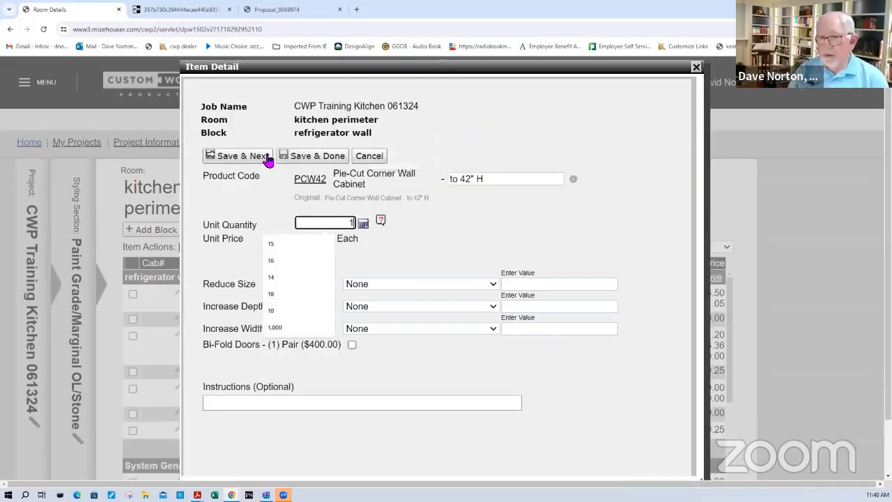
left_click(398, 307)
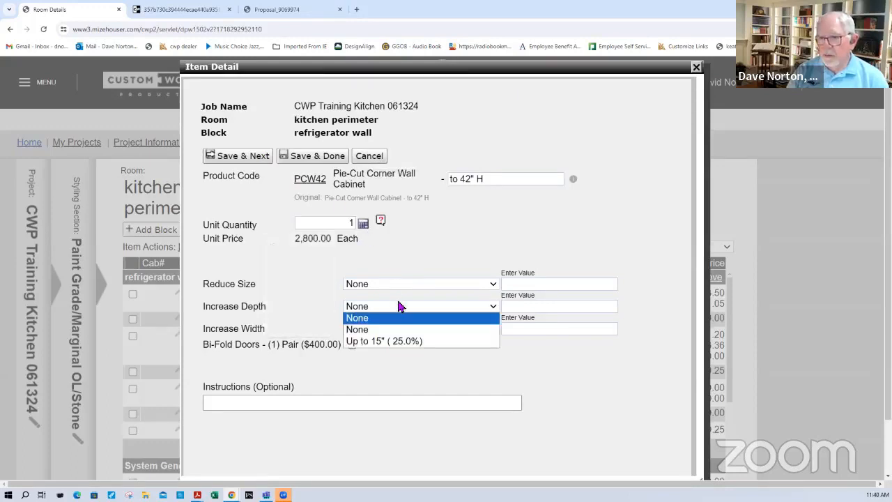
left_click(378, 341)
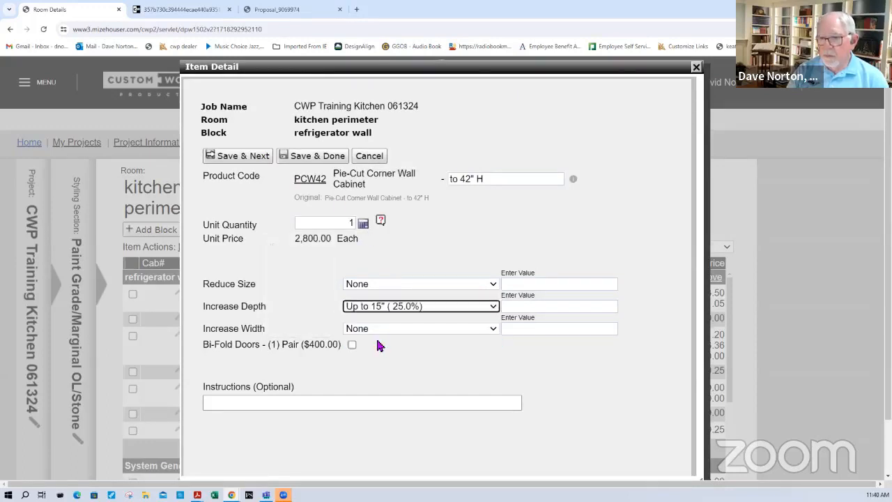
left_click(502, 307)
type("14")
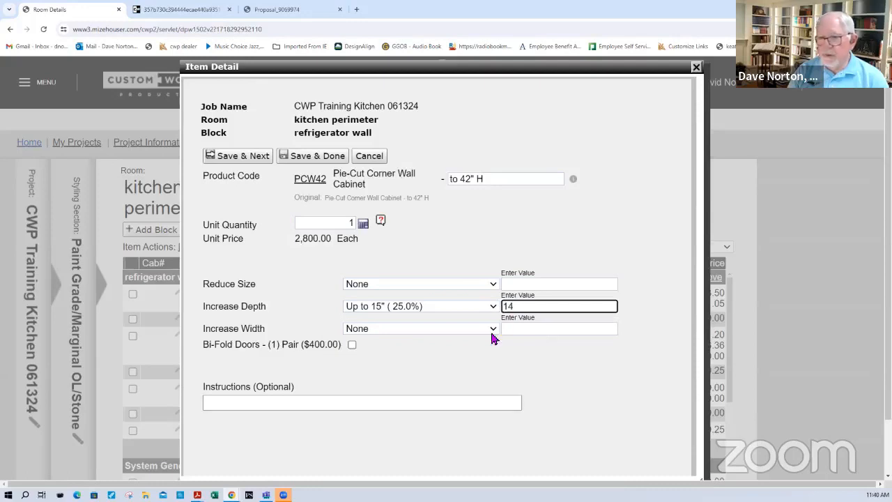
Increase the corner cabinet's width to up to 27" with a value of 26, include bi-fold doors, and save it to continue adding items.
left_click(476, 331)
left_click(446, 352)
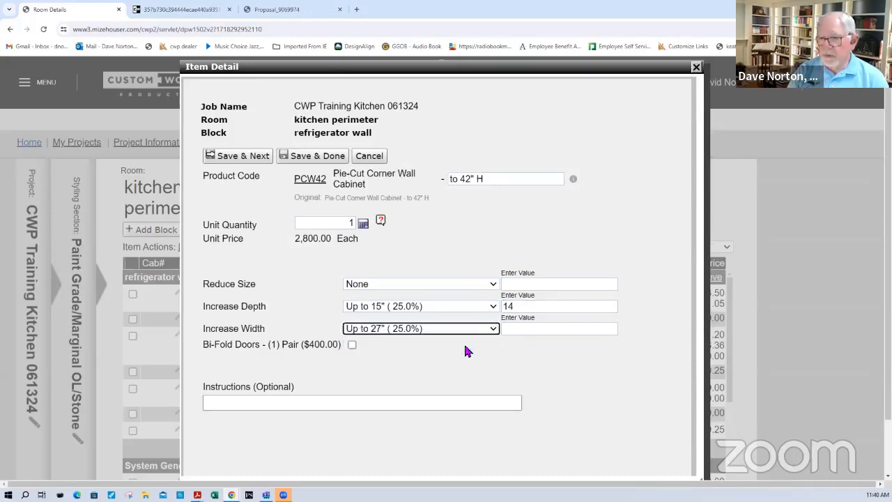
left_click(517, 330)
type("26")
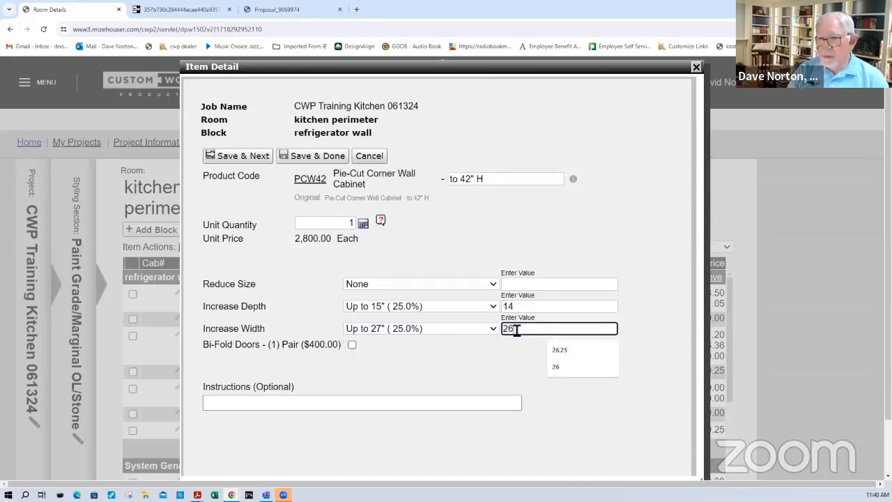
left_click(352, 345)
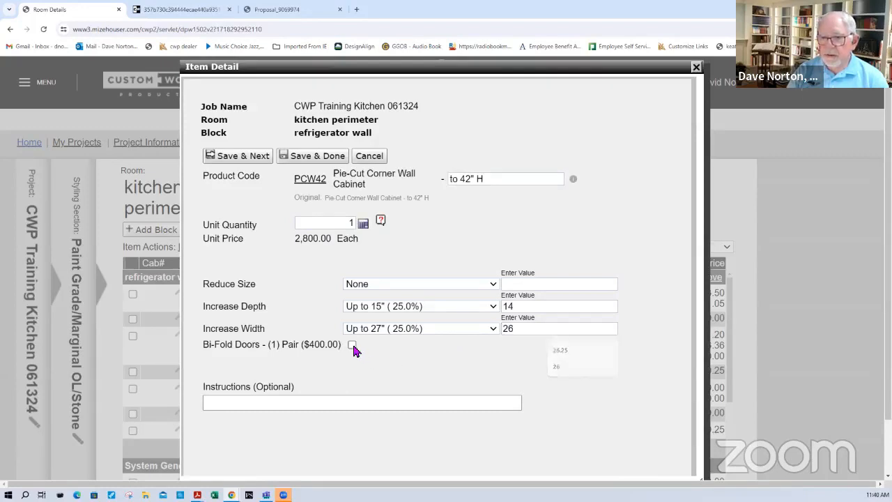
left_click(251, 163)
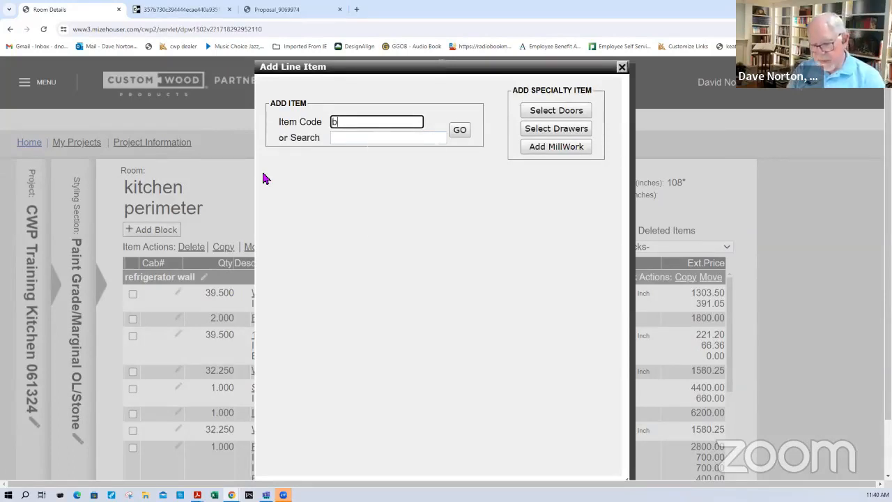
Add a base cabinet with item code bc and set its unit quantity to 33.5.
type("bc")
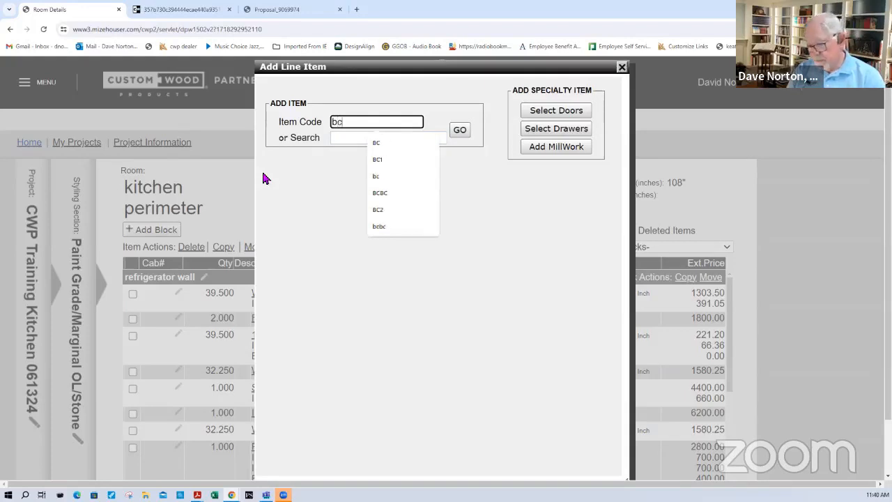
key("Return")
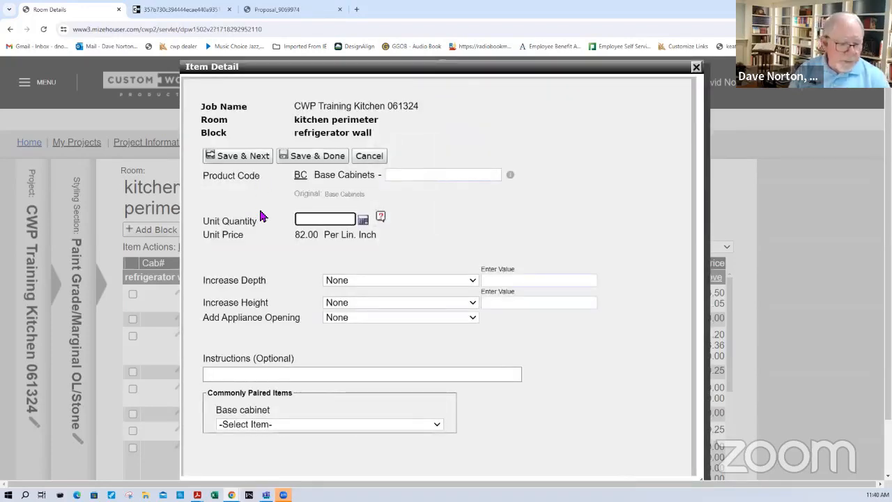
type("33.5")
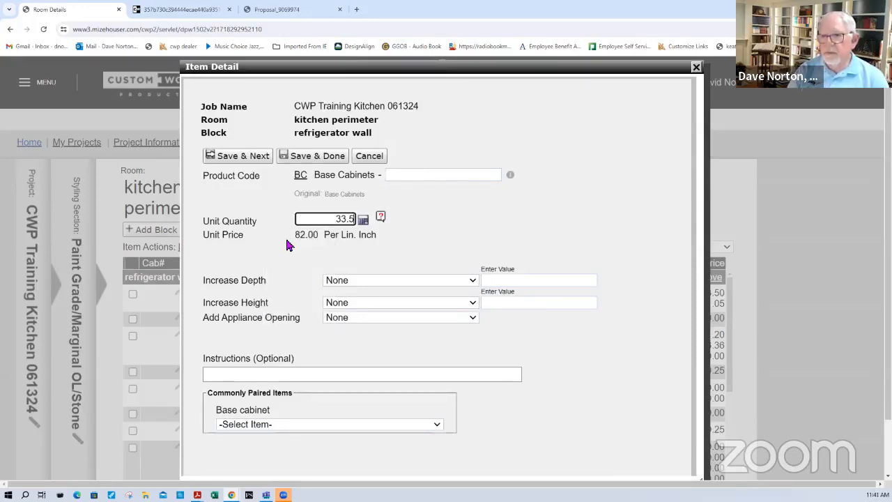
left_click(312, 336)
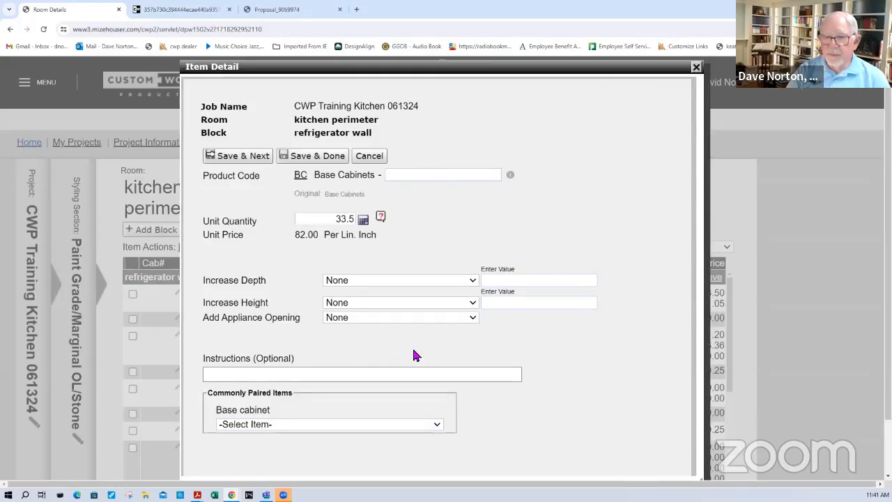
Pair the base cabinet with a Silverware Divider (SD), quantity 1, in Style E, and save the paired item.
left_click(415, 427)
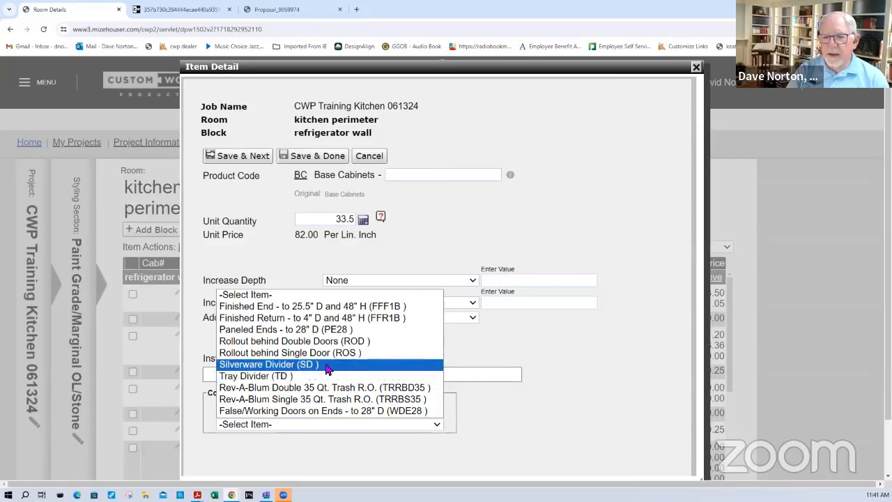
left_click(301, 364)
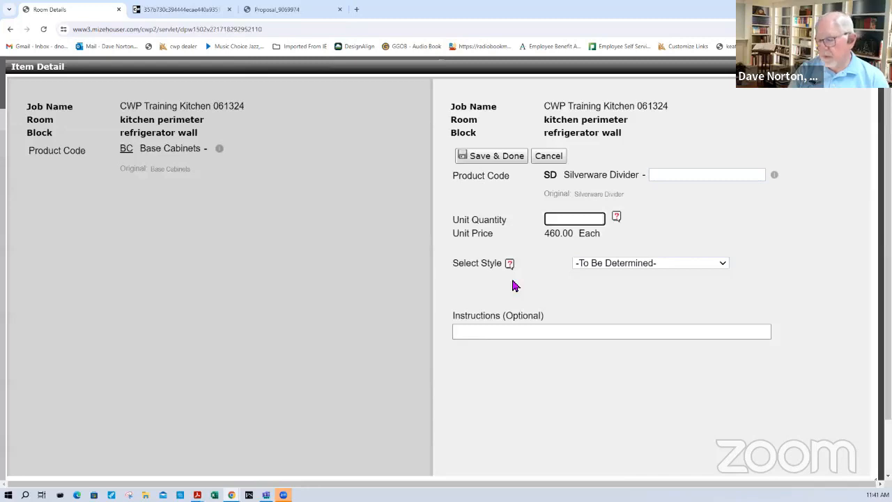
type("1")
left_click(614, 264)
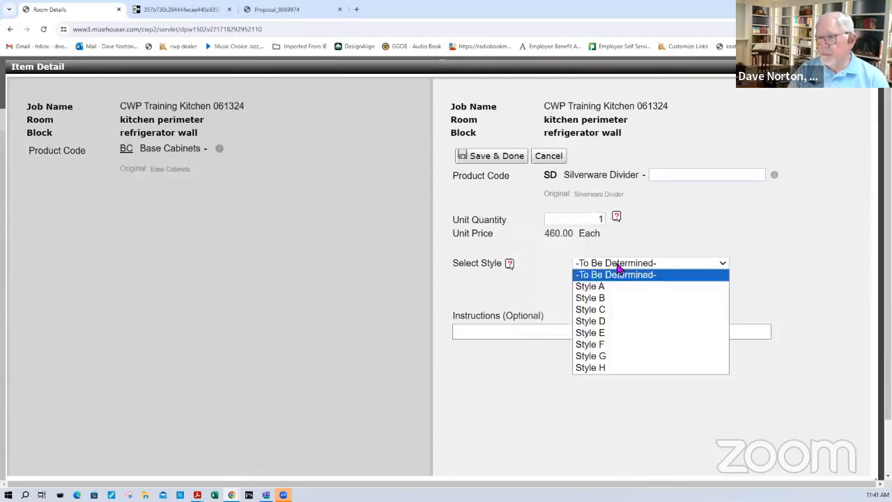
left_click(600, 332)
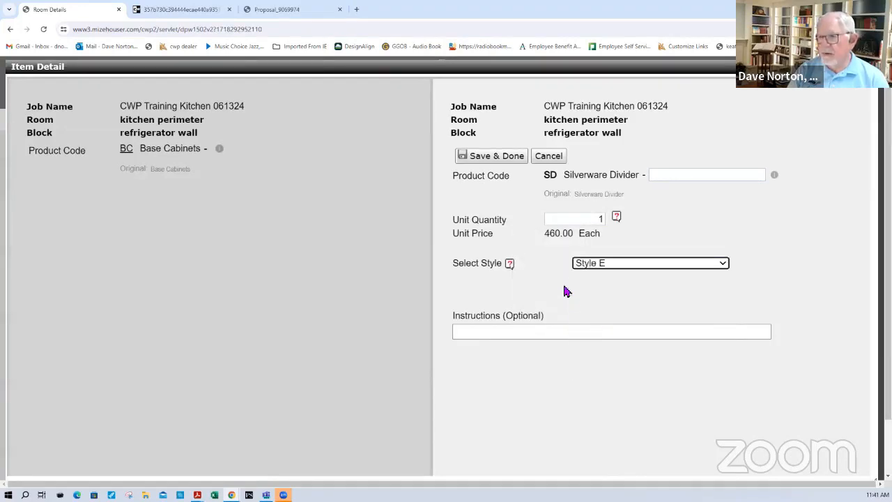
left_click(498, 158)
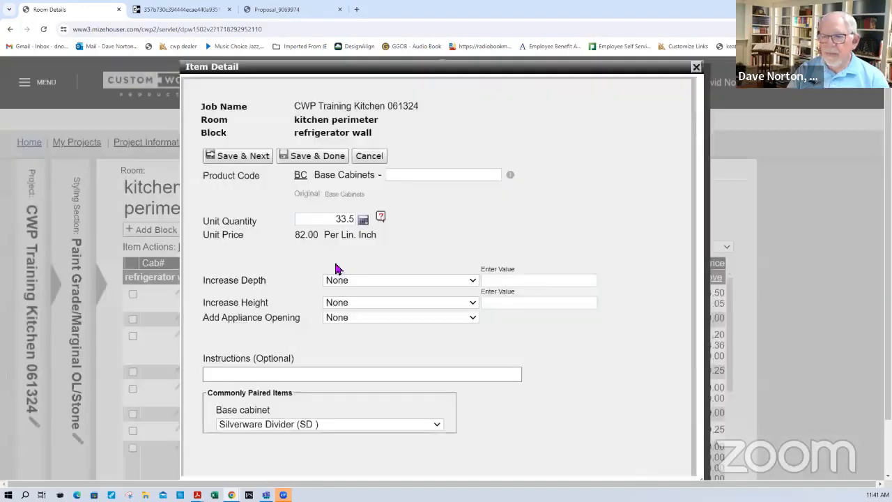
Pair the base cabinet with Rollout behind Double Doors (ROD), quantity 2, and save both the rollouts and the base cabinet.
left_click(332, 428)
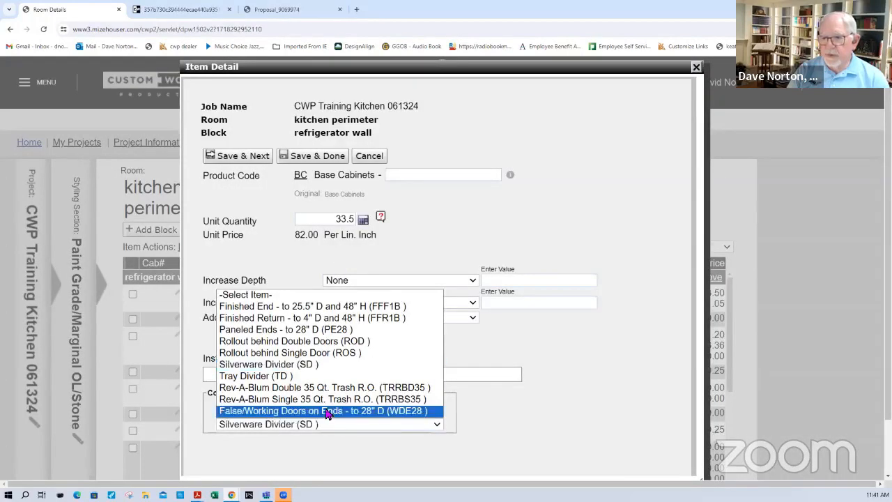
left_click(328, 341)
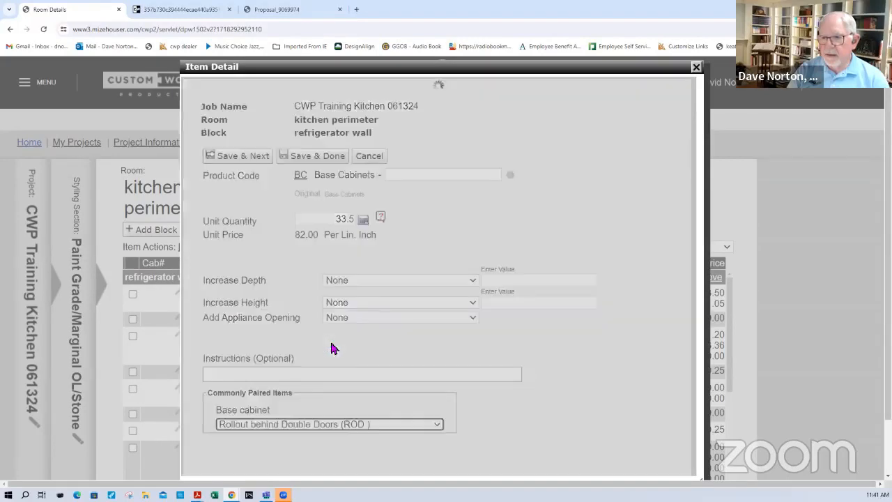
type("2")
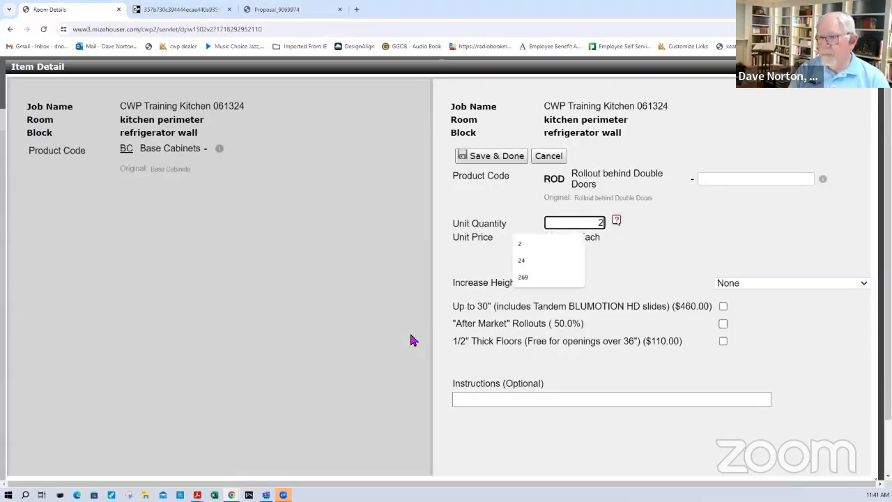
left_click(489, 158)
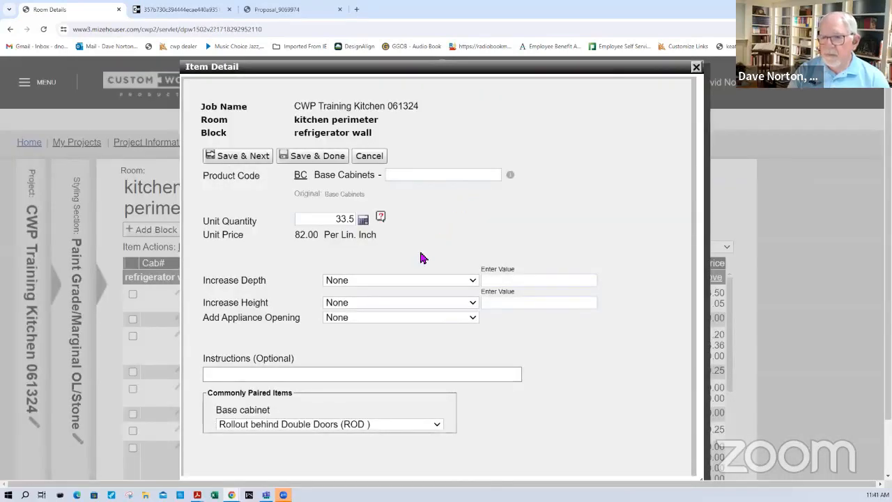
left_click(256, 161)
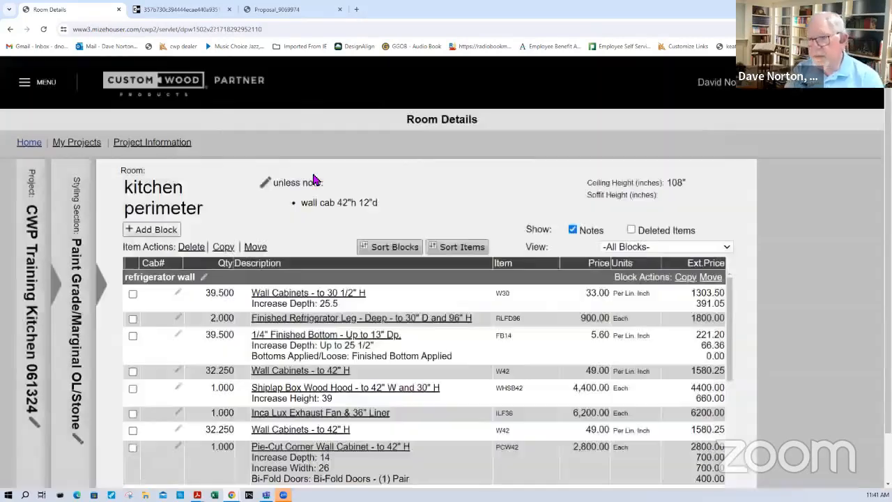
Add Removable Drawer Dividers with item code RDD, quantity 1, and save the item to continue adding items.
type("rdd")
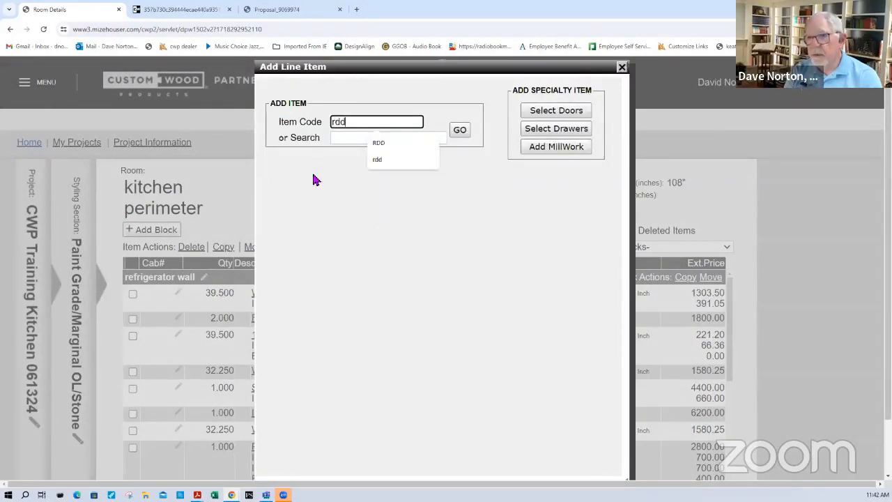
key("Return")
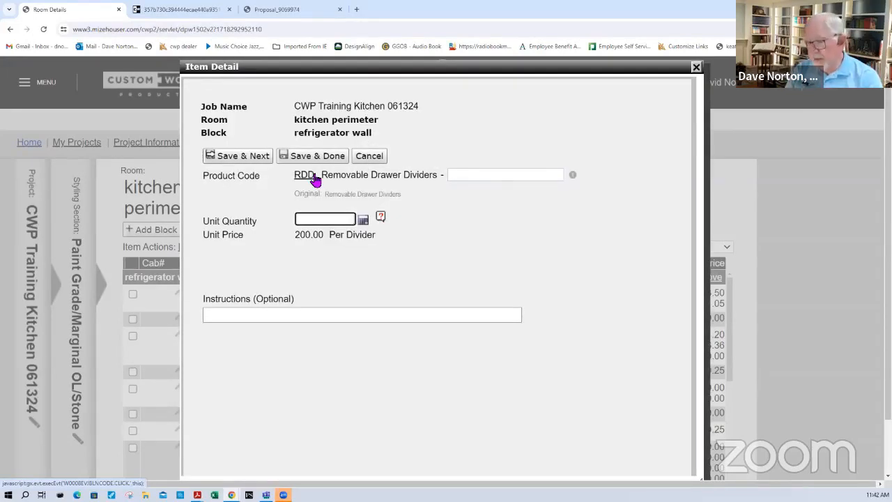
type("1")
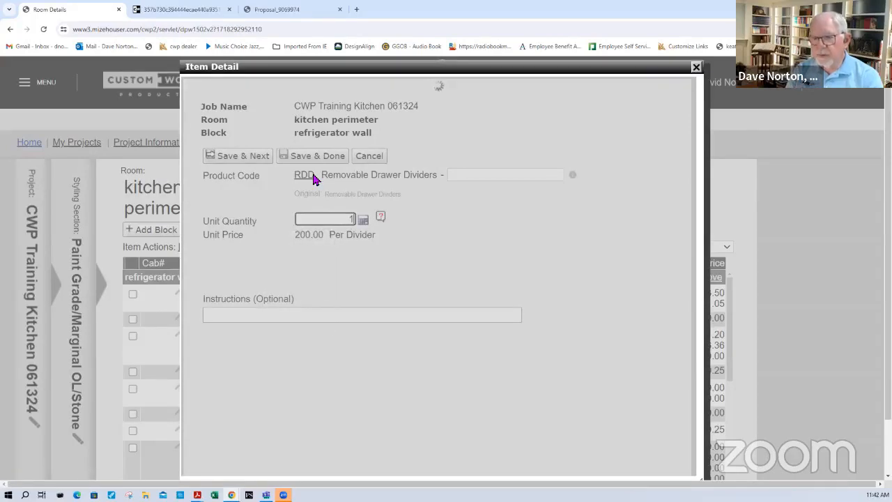
Search the items for spice, add the wood Spice Drawer Insert (SDIW) with quantity 1, and save it to continue.
type("spice")
key("Return")
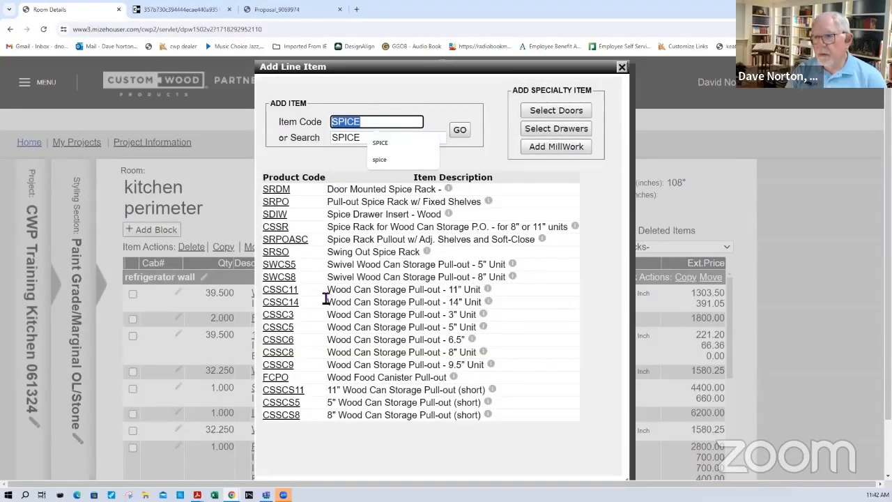
left_click(276, 216)
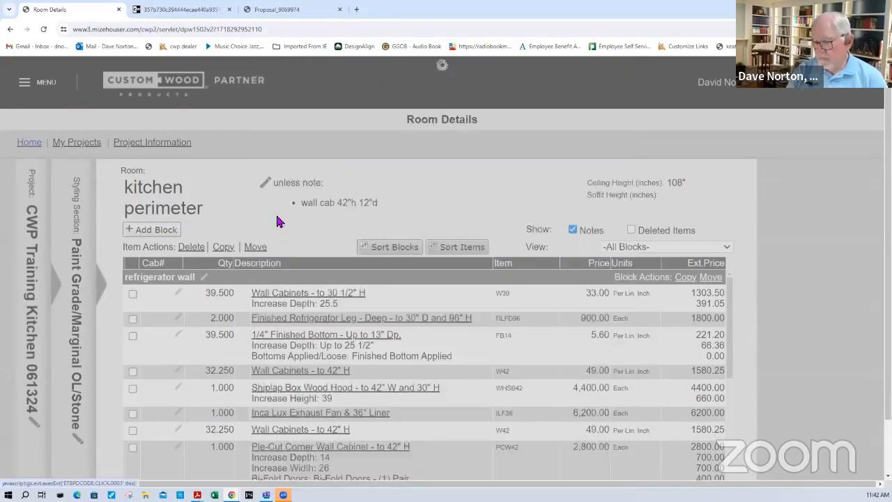
type("1")
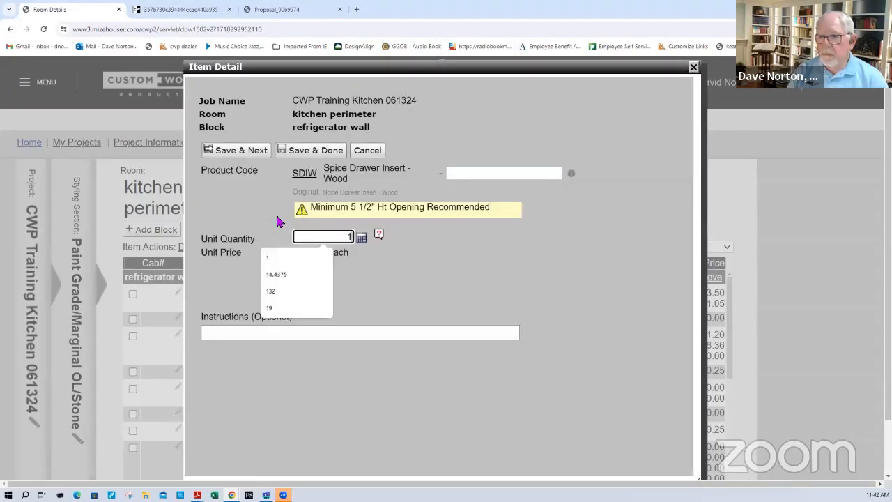
left_click(247, 151)
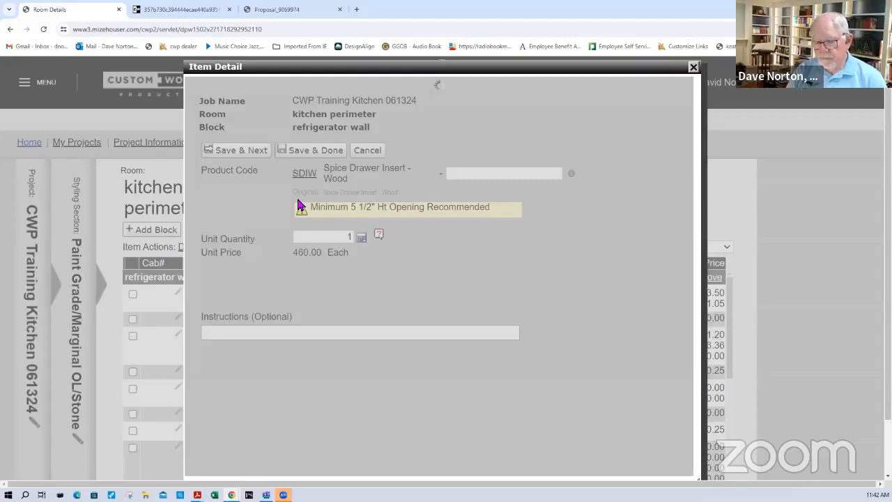
Add a 2-Drawer Base Cabinet with item code 2DB and set its unit quantity to 38.
type("2")
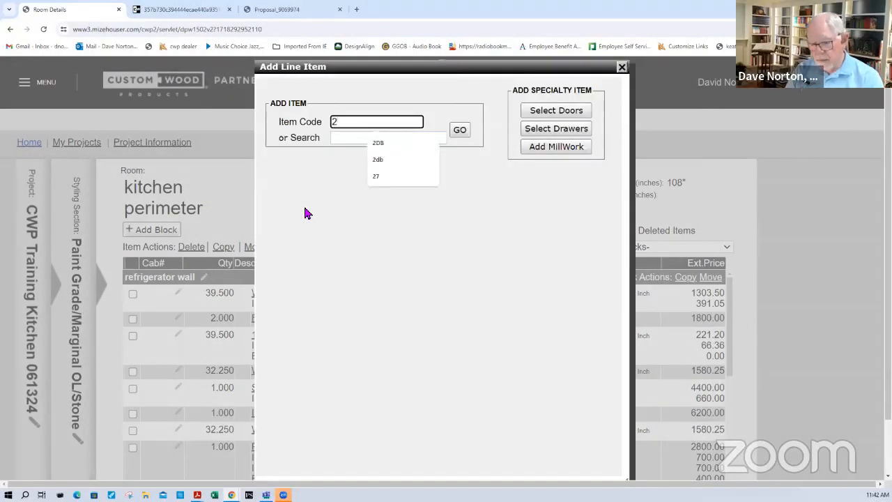
type("db")
key("Return")
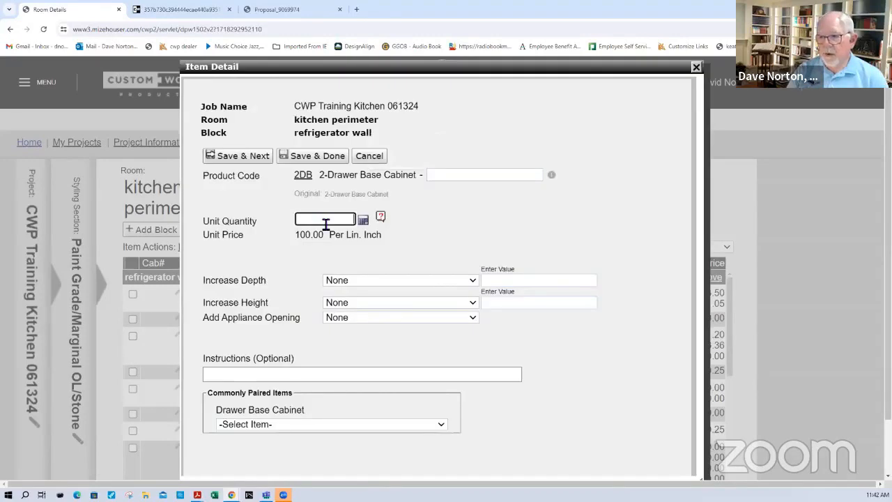
left_click(326, 221)
type("38")
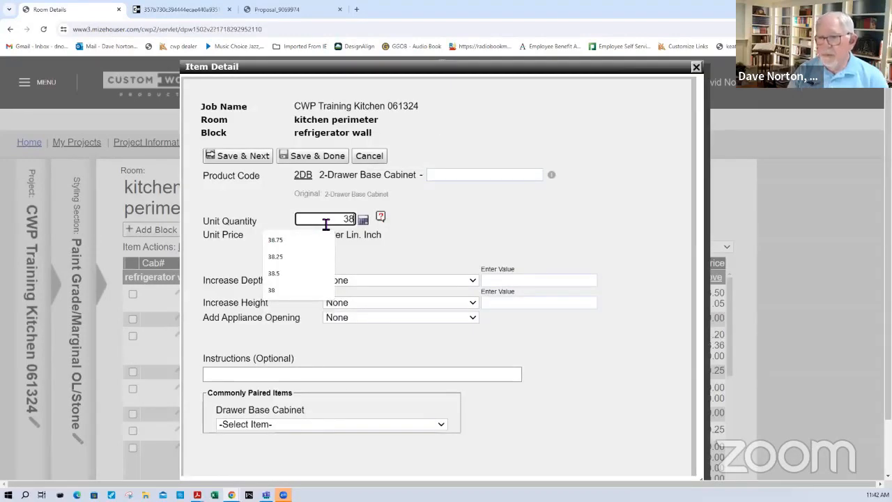
left_click(394, 265)
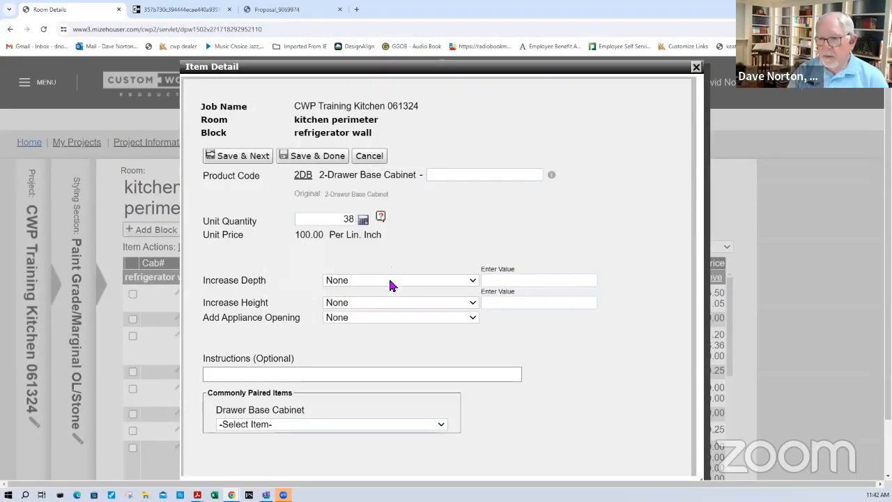
Try to increase the 2-drawer base cabinet's depth to up to 27" with a value of 26.
left_click(388, 280)
left_click(377, 303)
left_click(496, 280)
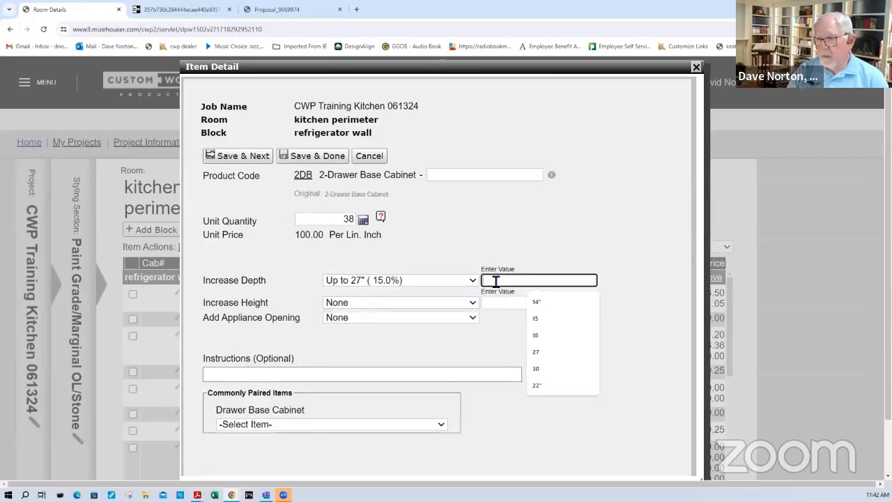
type("26")
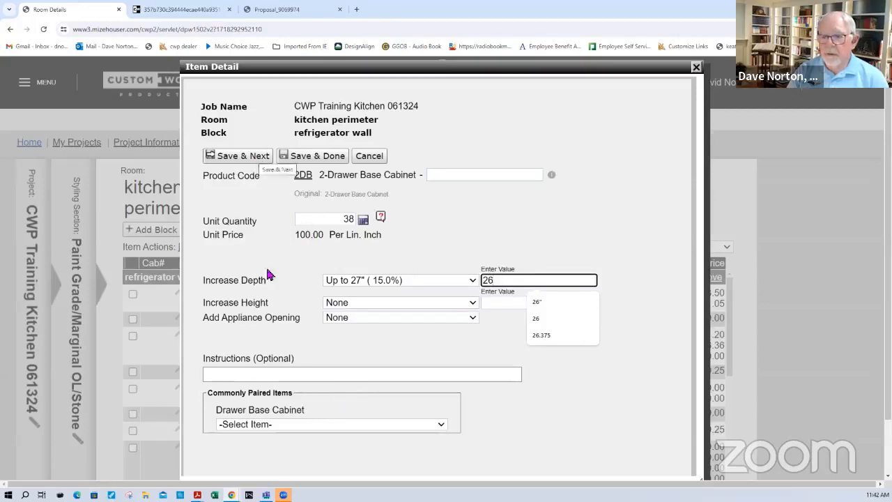
Pair the 2-drawer base cabinet with a Maple/Natural Dish Drawer Peg Floor (DDPMPL), quantity 1, and save the paired item.
left_click(283, 427)
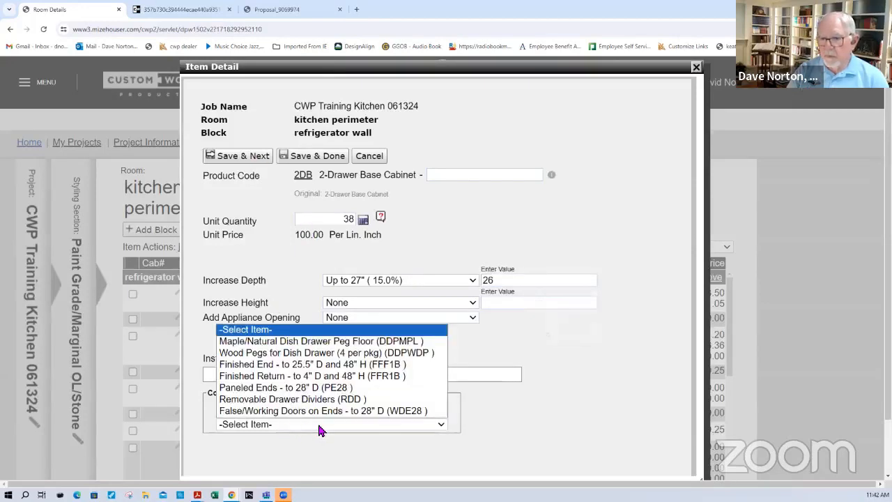
left_click(297, 342)
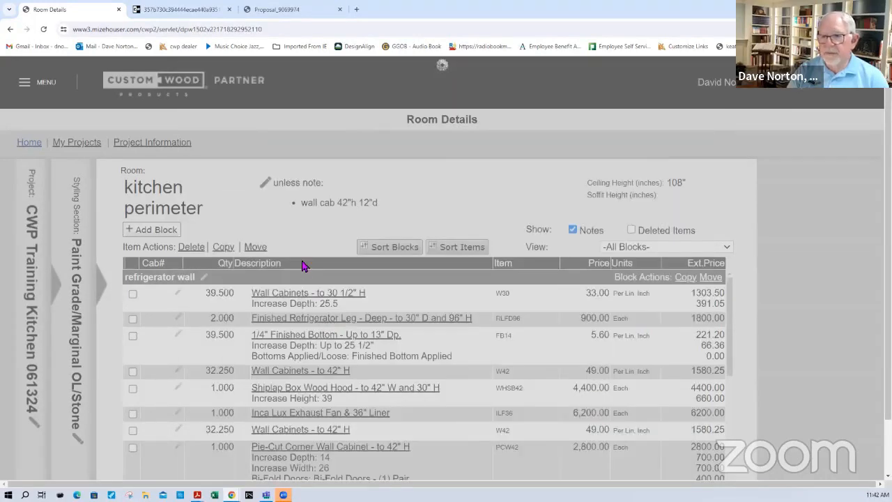
type("1")
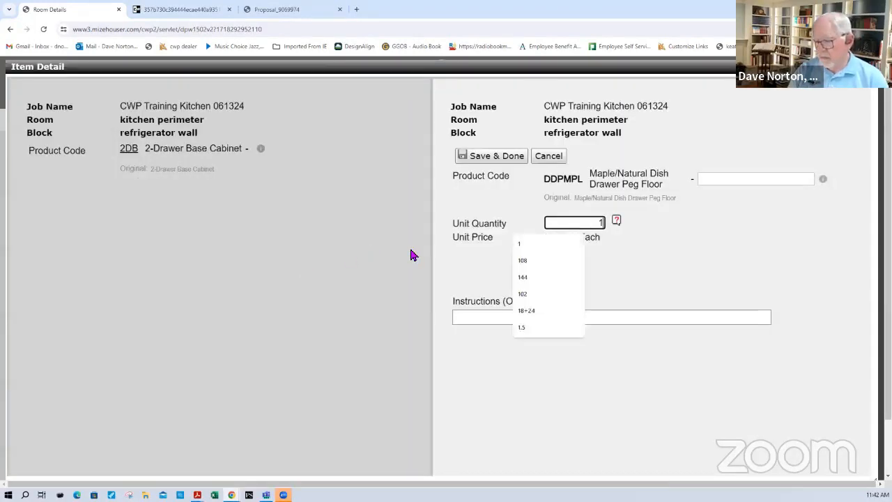
key("Return")
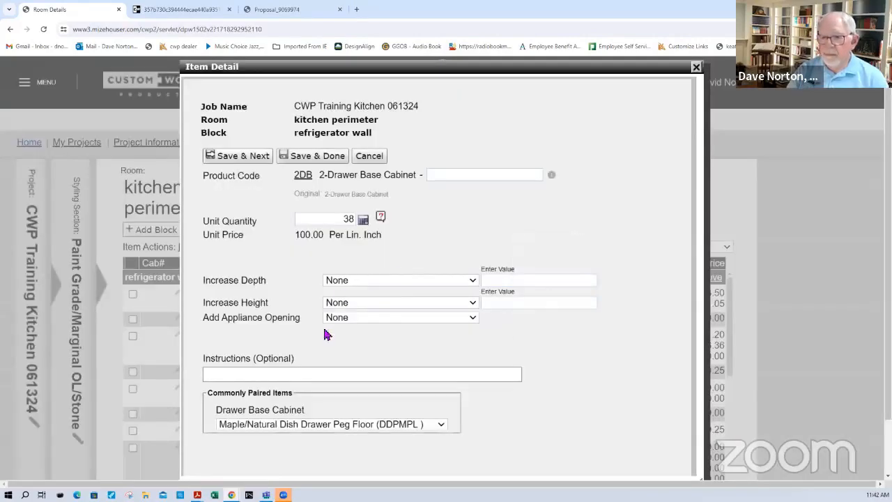
Pair the 2-drawer base cabinet with Wood Pegs for Dish Drawer (DDPWDP), quantity 2, and save both the pegs and the cabinet.
left_click(313, 424)
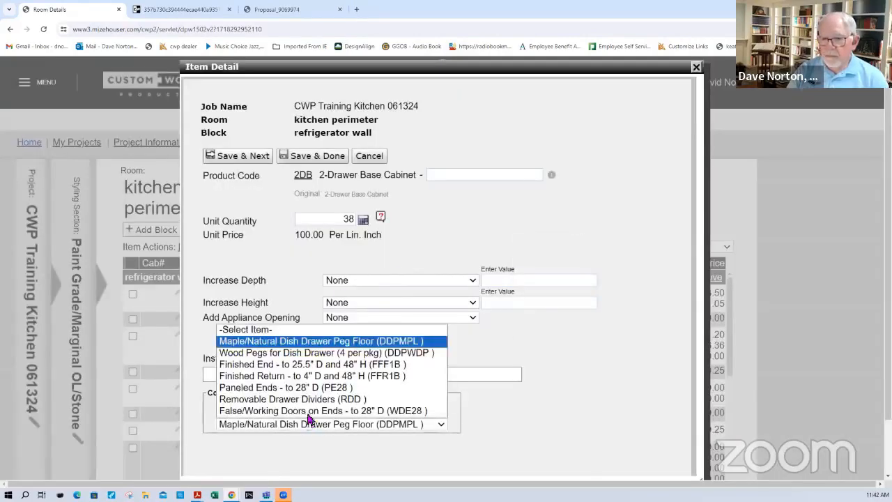
left_click(302, 356)
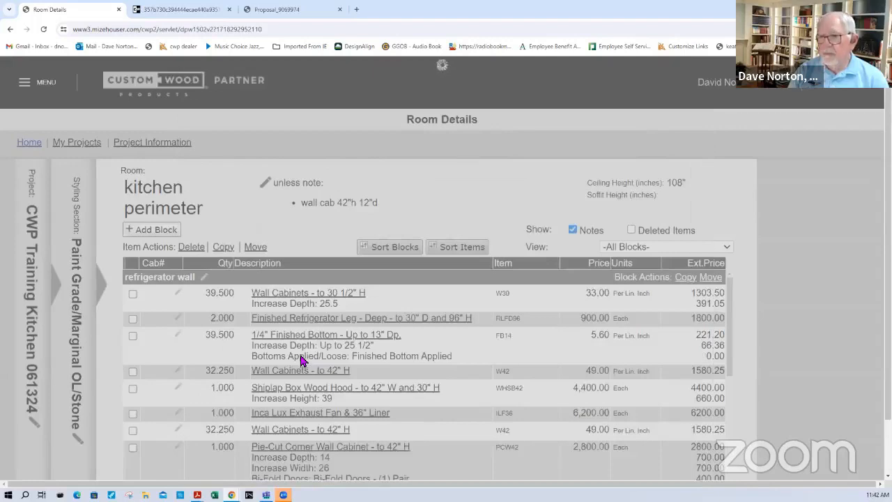
type("2")
key("Return")
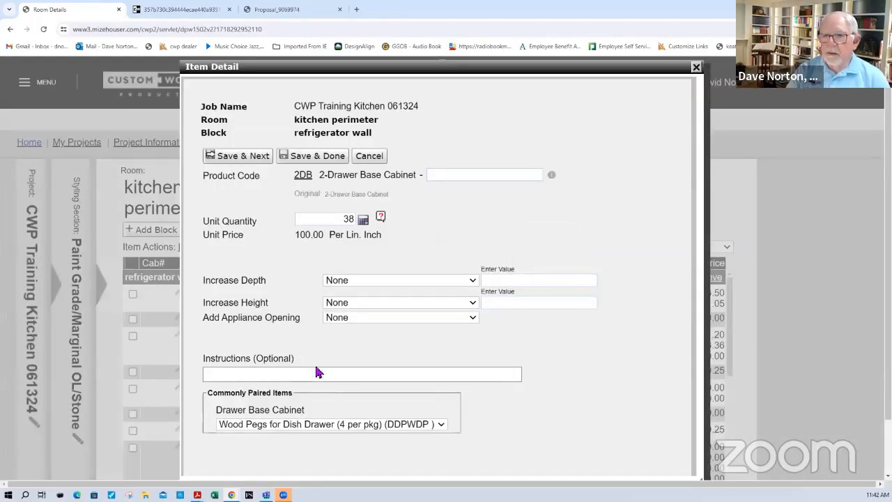
left_click(254, 162)
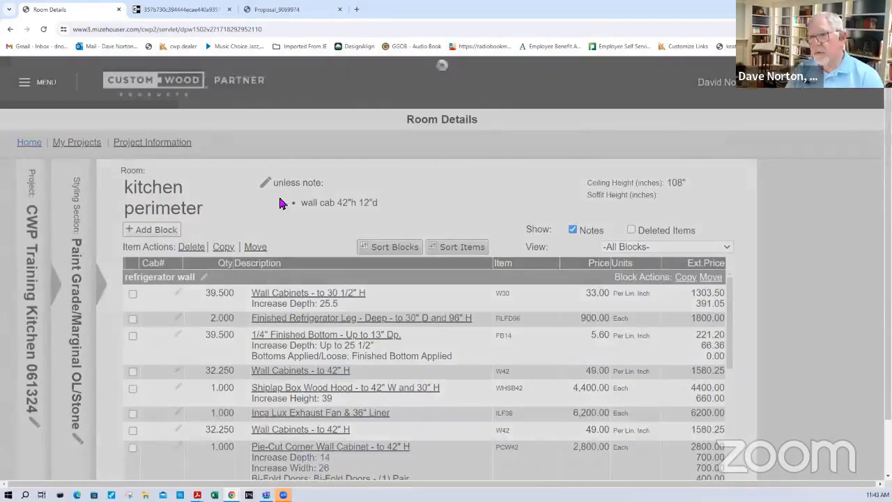
Add Scooped Drawer Sides with item code SDS, quantity 1, and save the item to continue adding items.
type("sd")
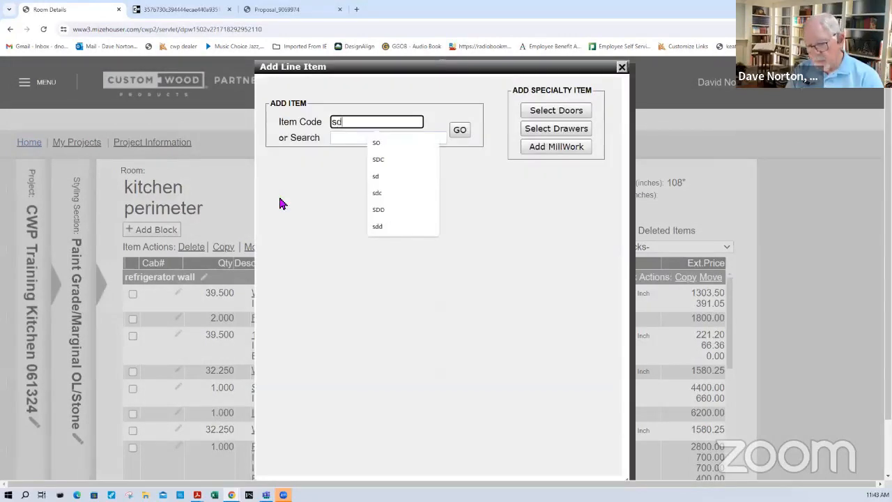
type("s")
key("Return")
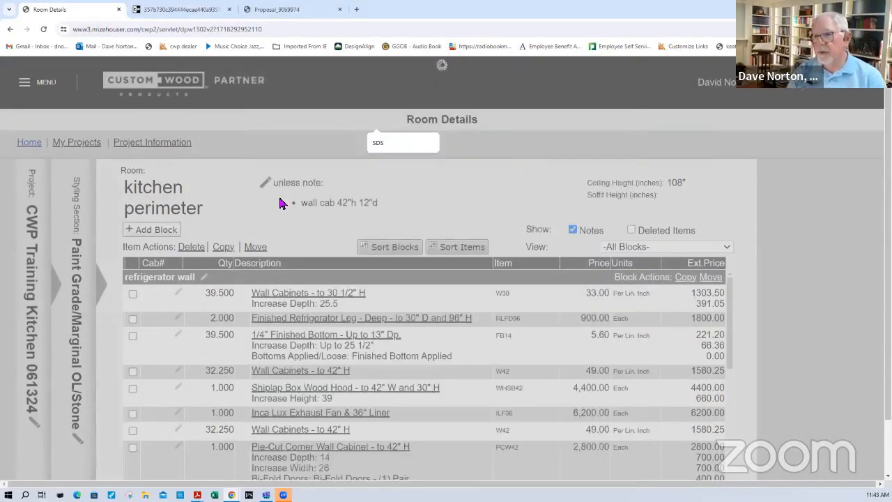
type("1")
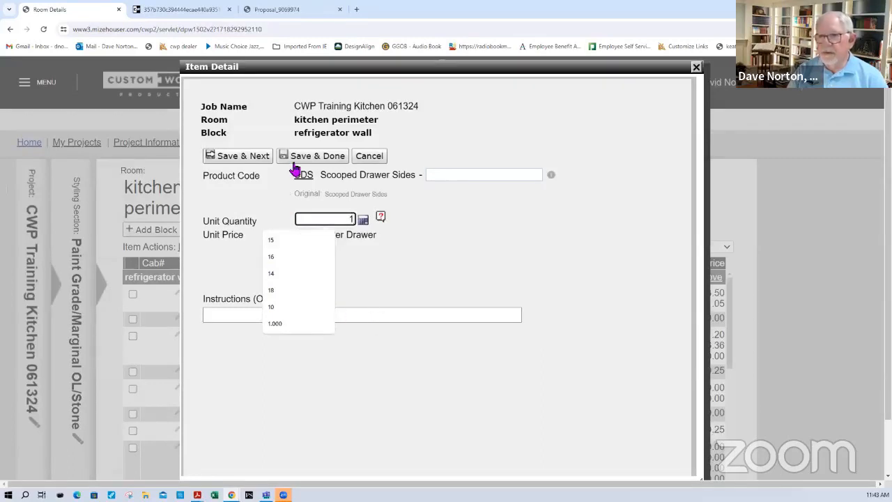
left_click(241, 157)
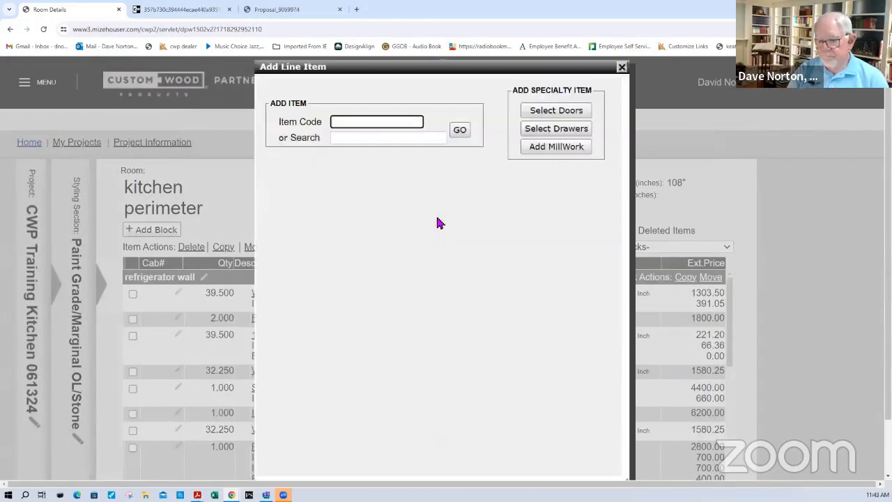
Add a Full Height Door Base Cabinet with item code FHDB and set its unit quantity to 13.
type("fh")
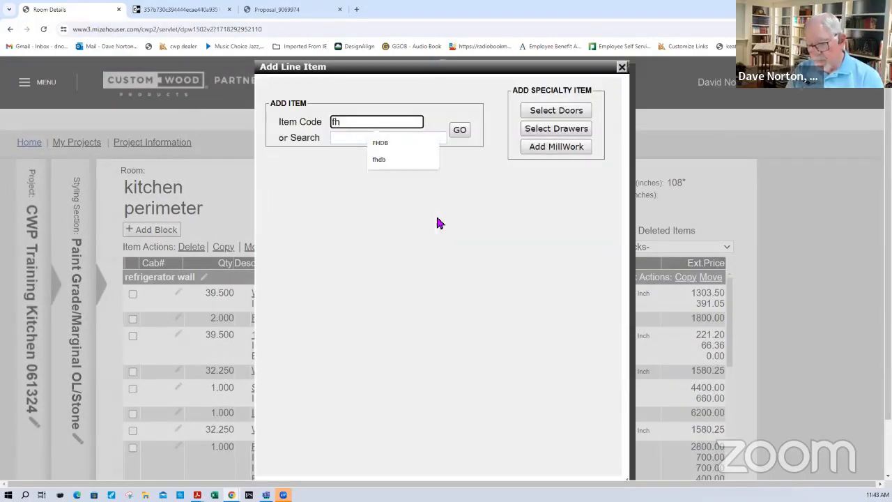
type("db")
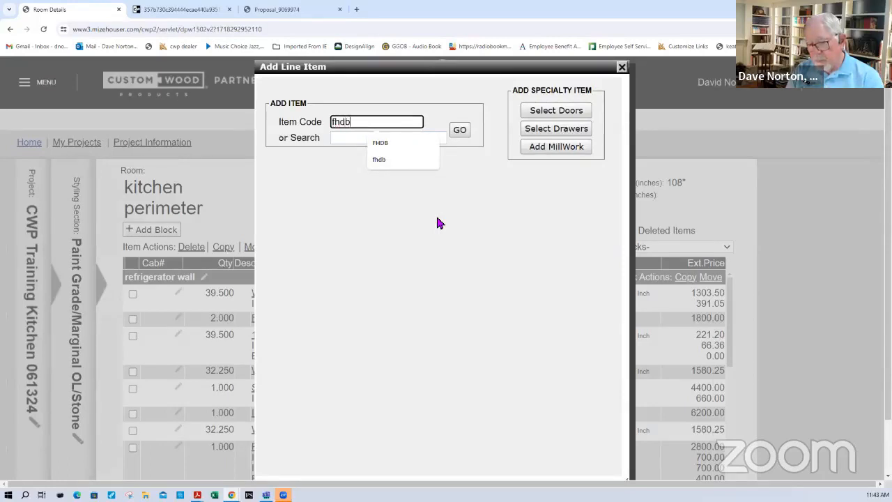
key("Return")
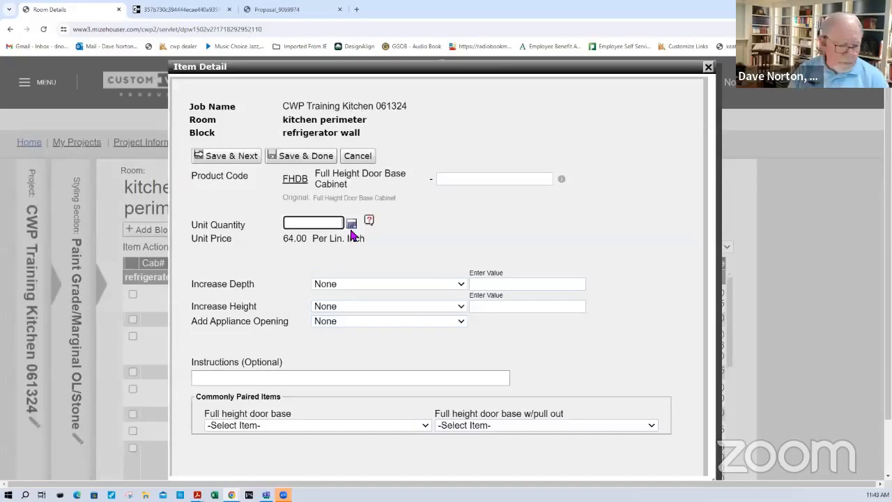
type("13")
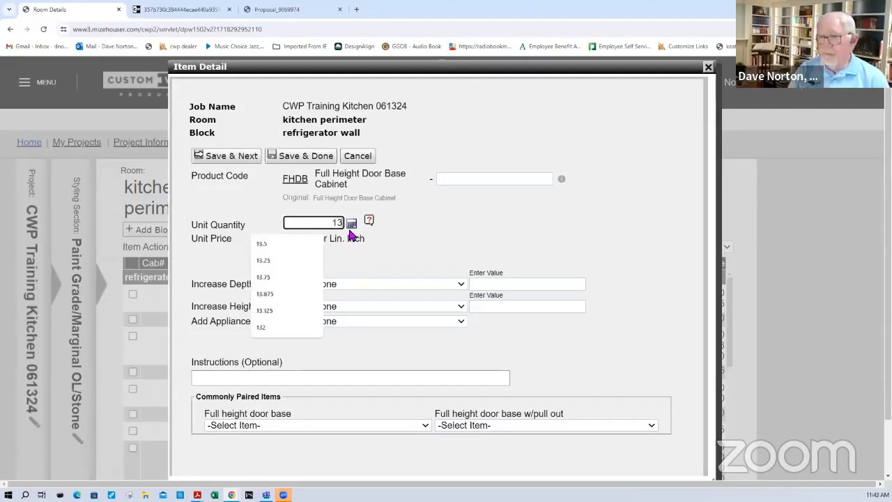
Pair the full height door base cabinet with a wide Knife / Utensil Base Pull-out (KUPW), quantity 1, and save both items.
left_click(501, 426)
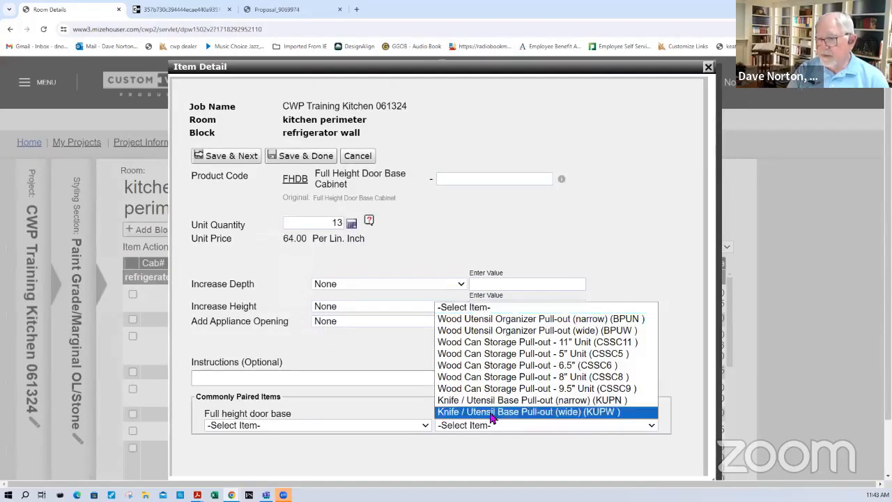
left_click(492, 412)
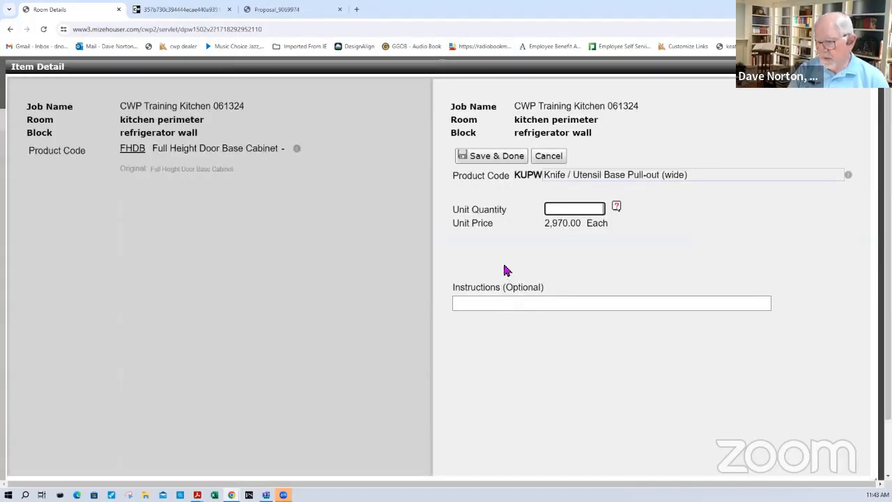
type("1")
left_click(492, 159)
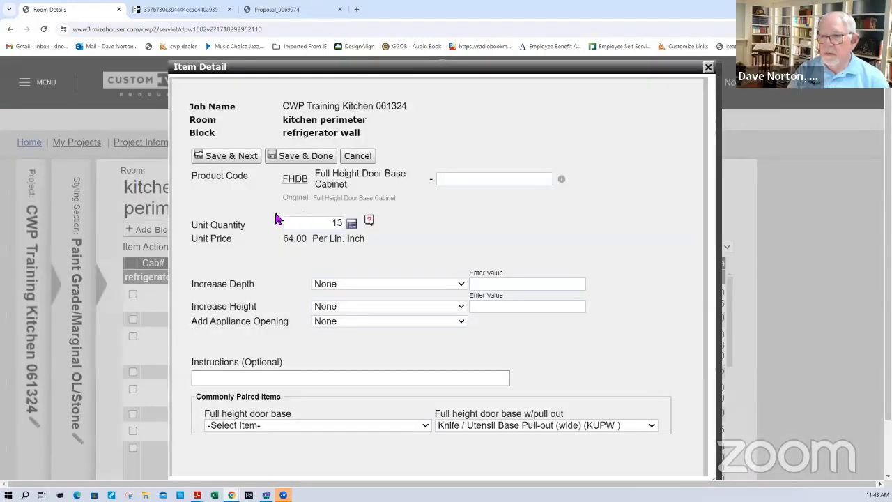
left_click(237, 158)
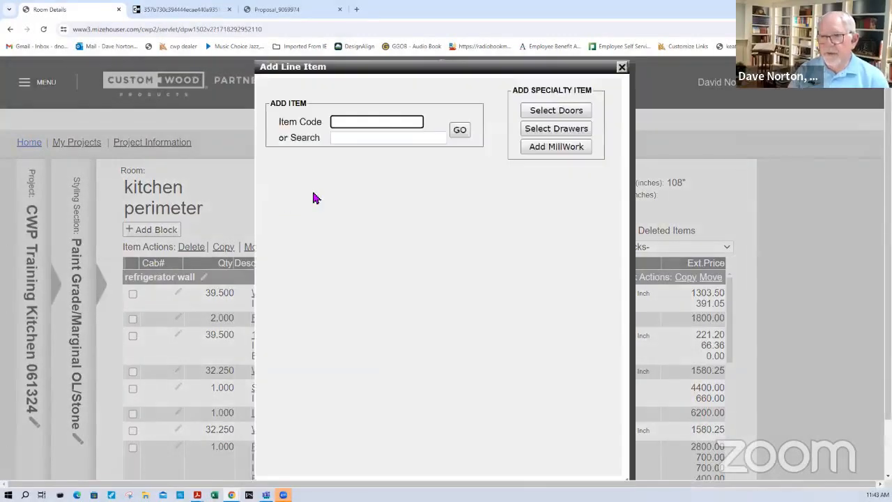
Add a Full Height Door Base Cabinet with item code FHDB and unit quantity 22.25, and save it to continue adding items.
type("f")
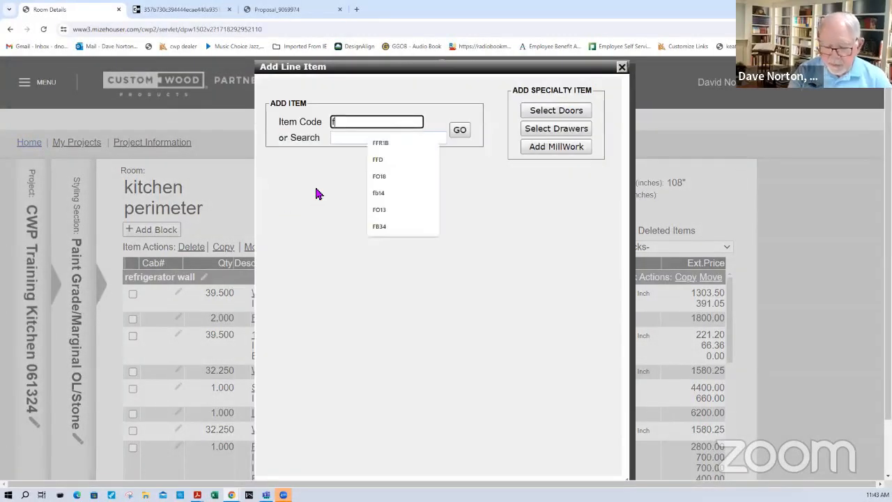
type("hdb")
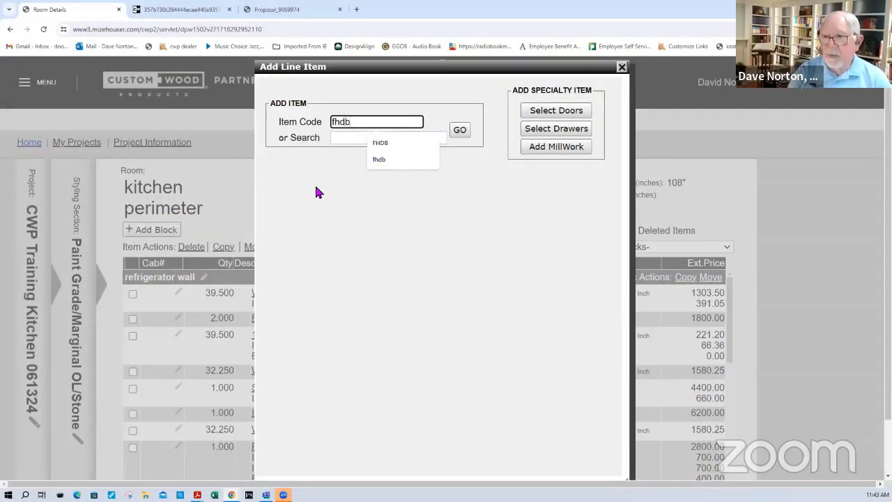
key("Return")
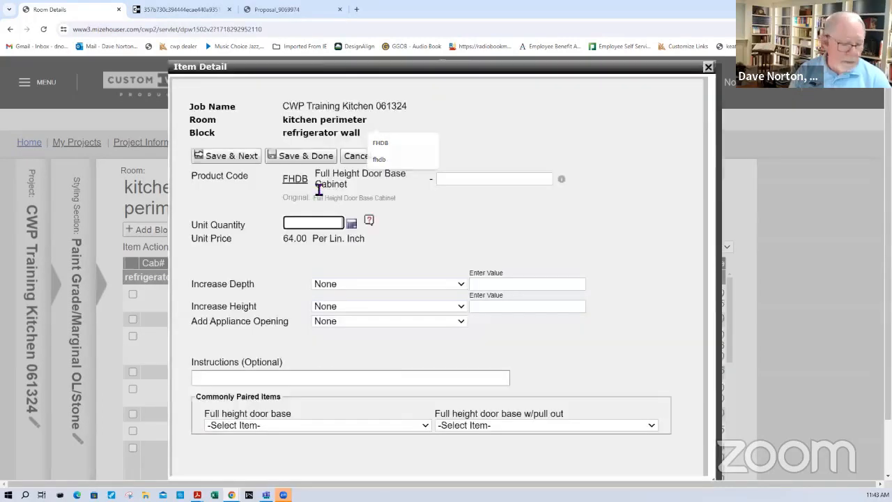
type("22.25")
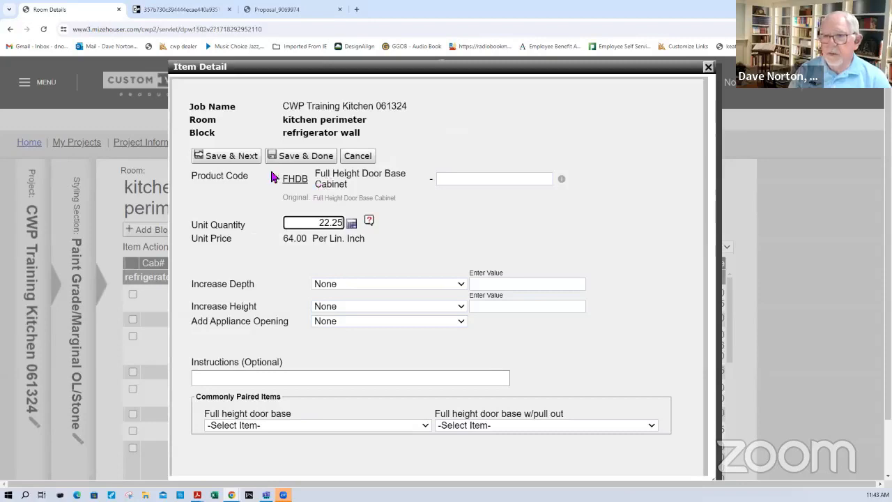
left_click(234, 158)
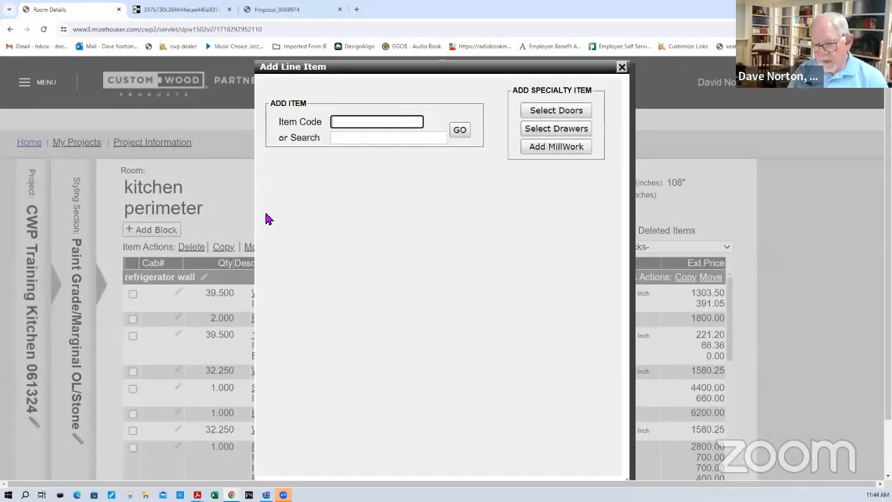
Add a Blind Corner Base Cabinet with item code BCBC and unit quantity 24, and save it to continue adding items.
type("bcbc")
key("Return")
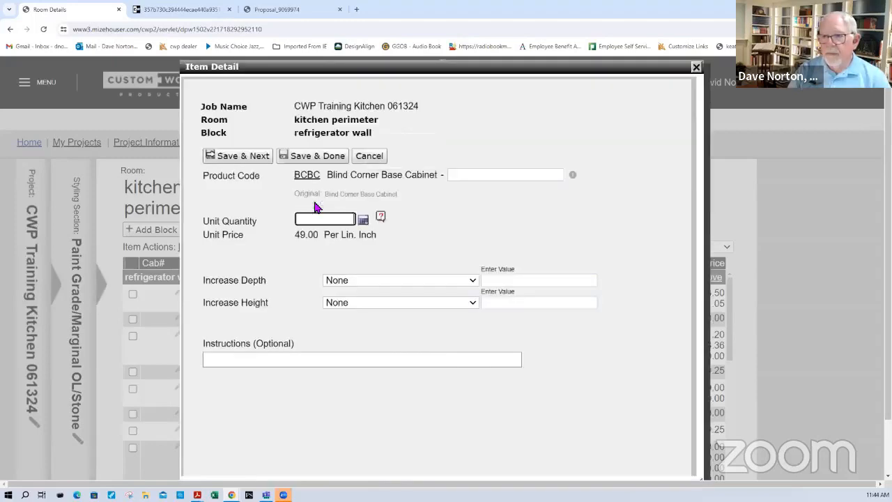
type("24")
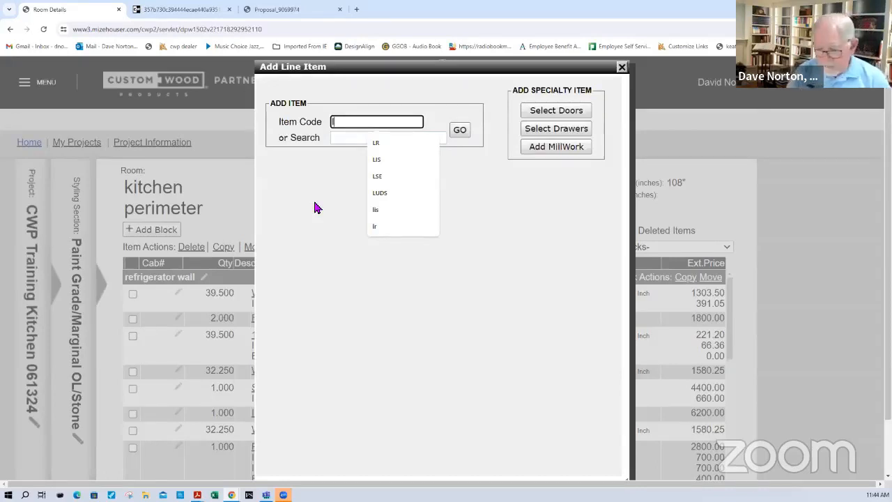
Add a LeMans 18 Blind Corner Swing-out with item code BCL18, quantity 1, and save it to finish adding items.
type("bcl18")
key("Return")
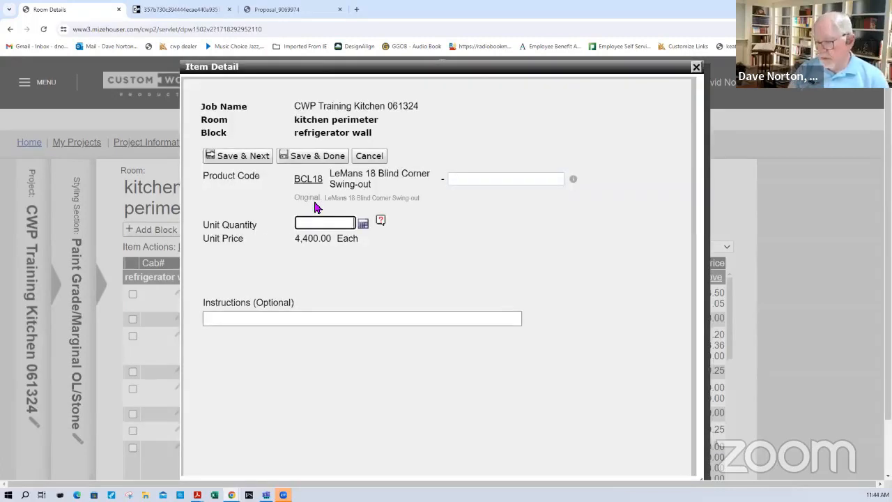
type("1")
left_click(309, 157)
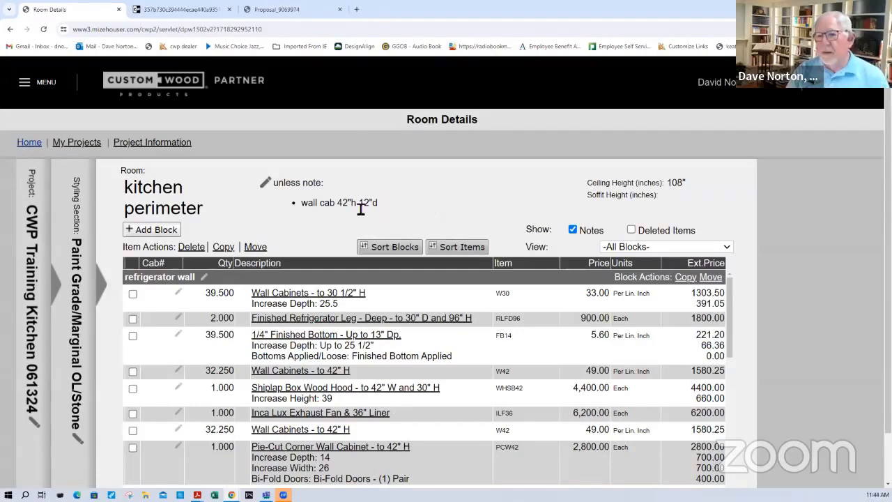
Open the CWP Training Kitchen 060524 project and create a new order from its kitchen perimeter room.
left_click(84, 146)
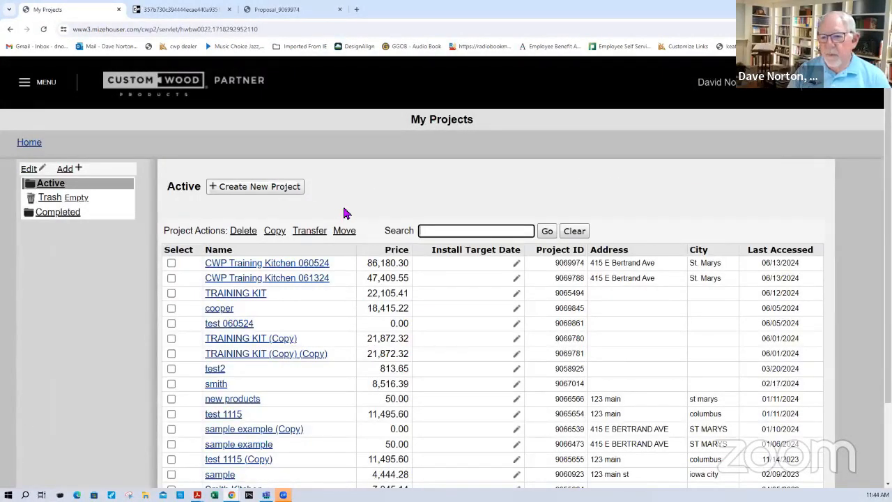
left_click(253, 265)
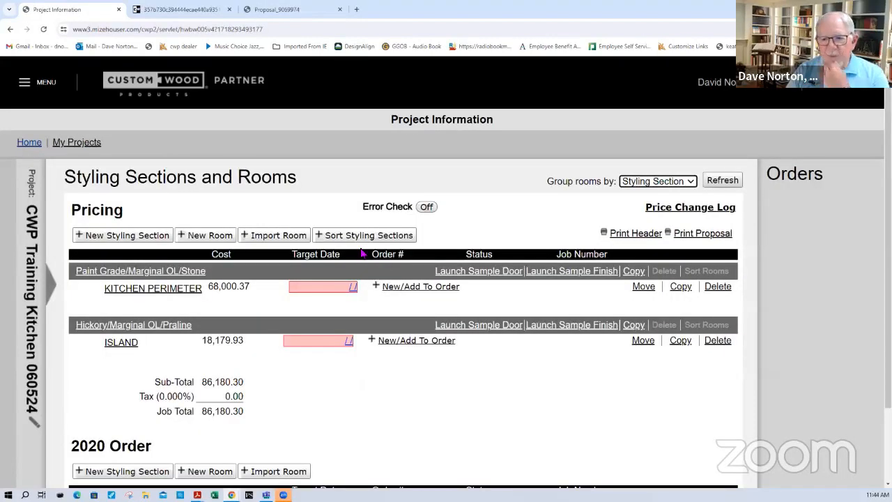
scroll(237, 288, "down", 2)
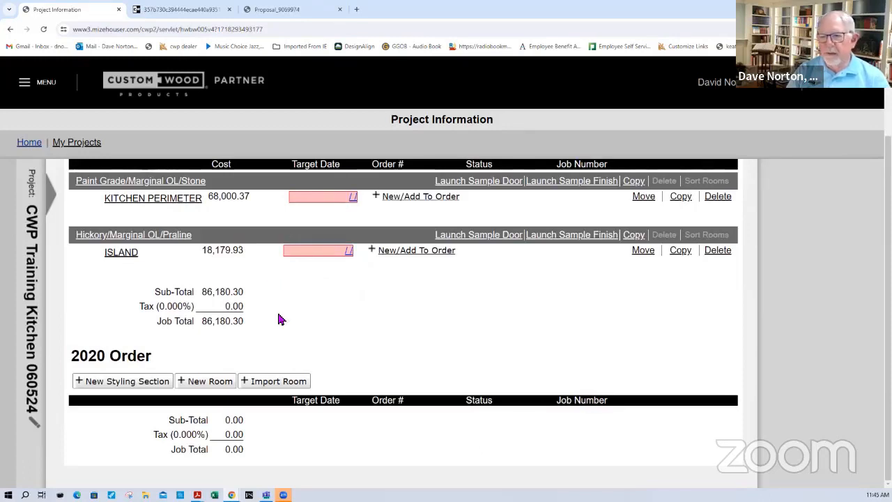
scroll(317, 314, "up", 2)
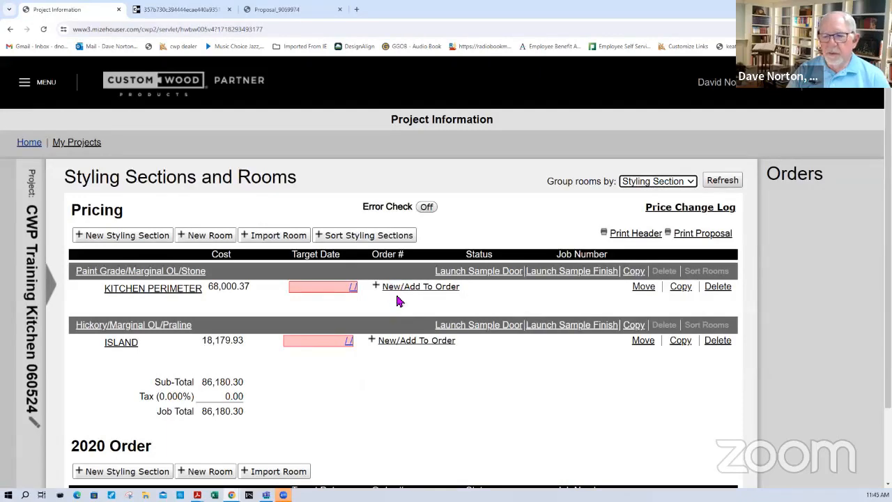
left_click(415, 287)
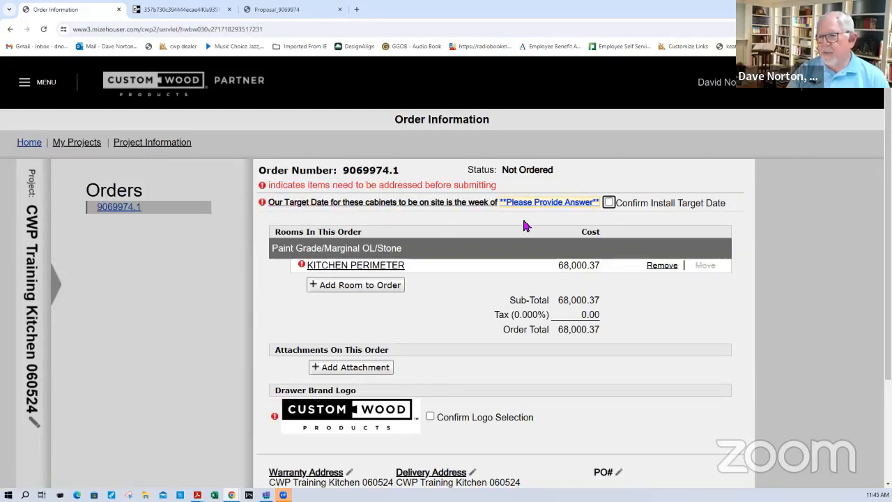
Set the order's install target date to 09/09/24 and mark it as confirmed.
left_click(552, 203)
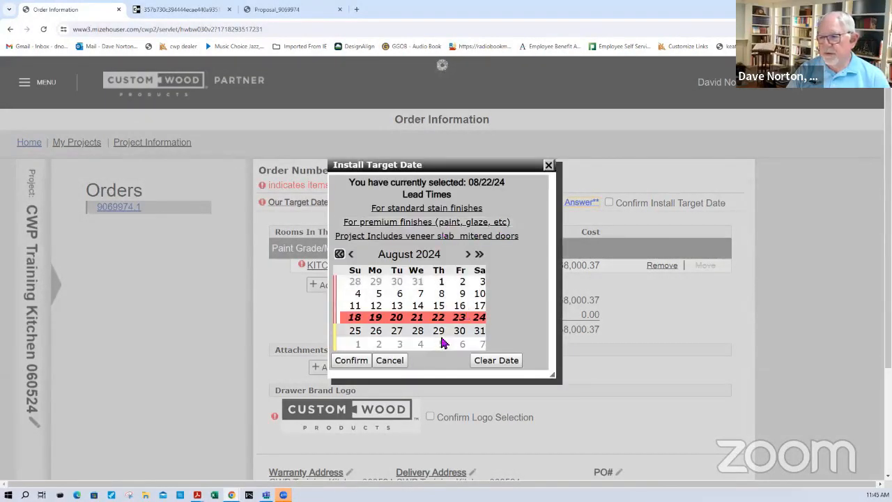
left_click(468, 255)
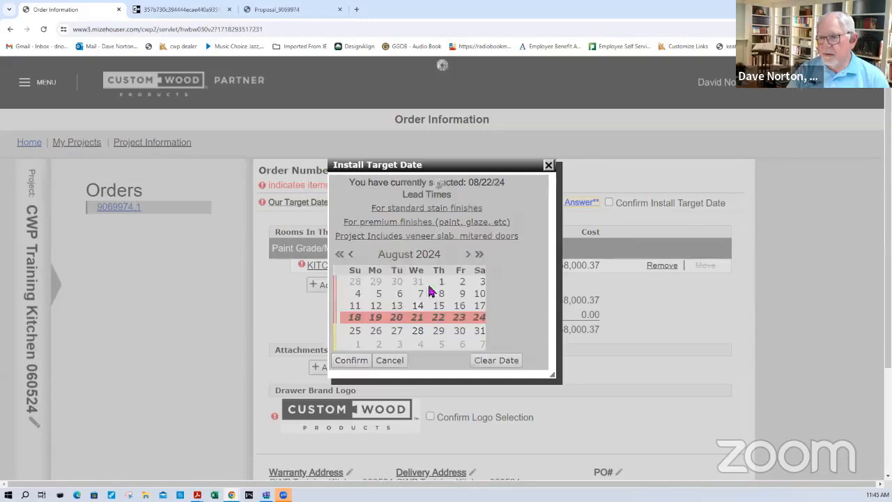
left_click(379, 294)
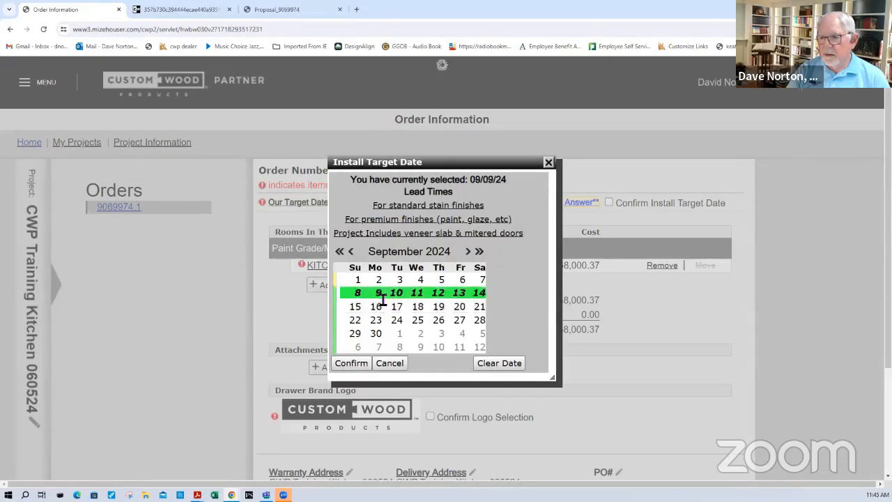
left_click(351, 364)
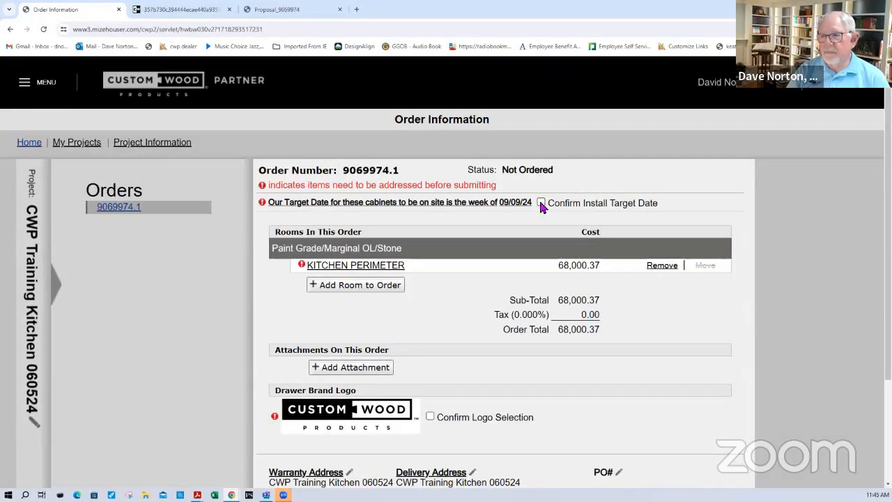
left_click(542, 203)
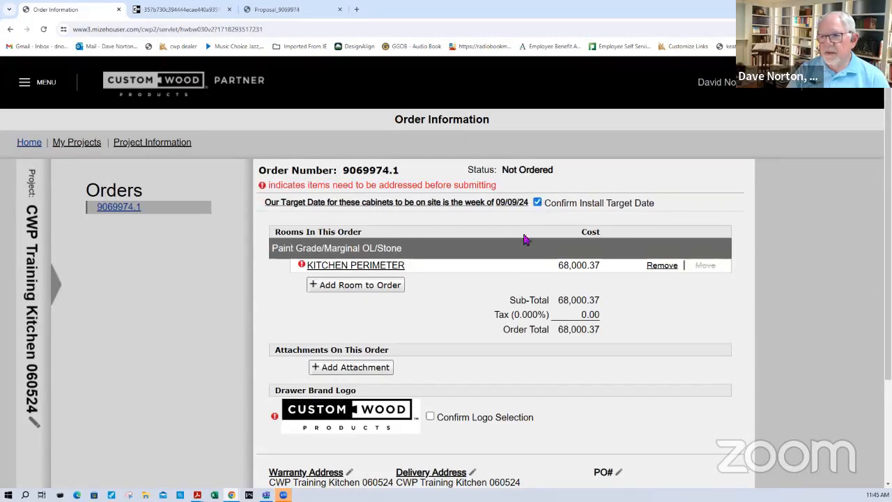
Add the Island room from the Hickory/Marginal OL/Praline styling section to the order.
left_click(343, 290)
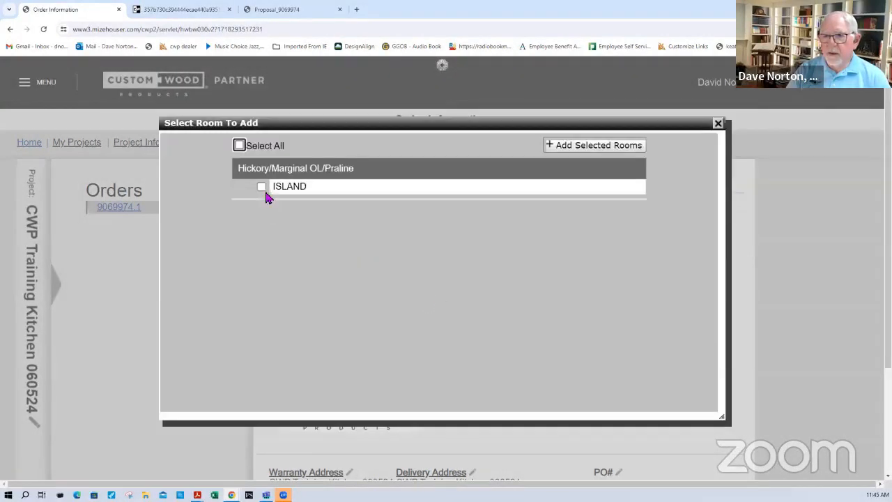
left_click(261, 187)
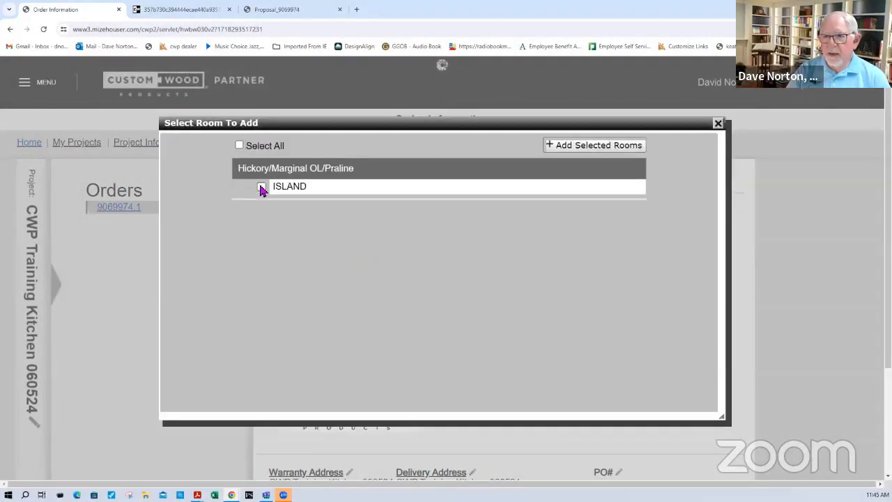
left_click(583, 148)
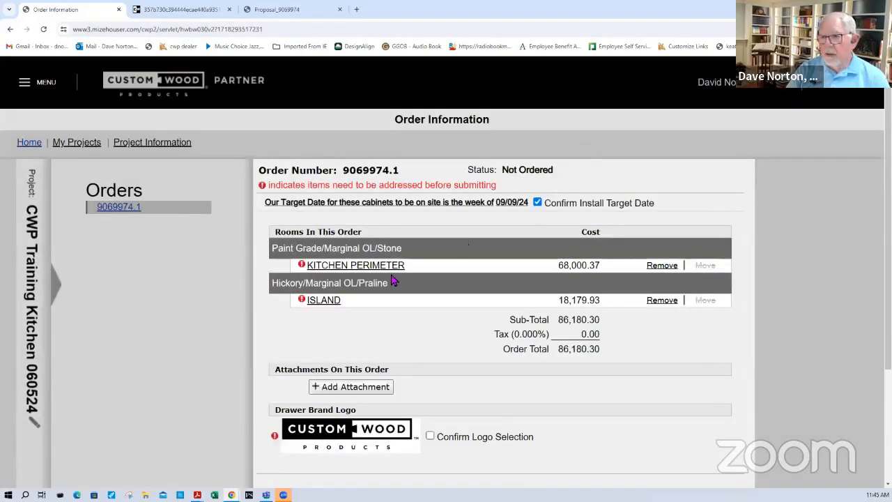
Open the kitchen perimeter room's written order, review its Paint Grade/Marginal OL/Stone styling section and confirm it.
left_click(329, 267)
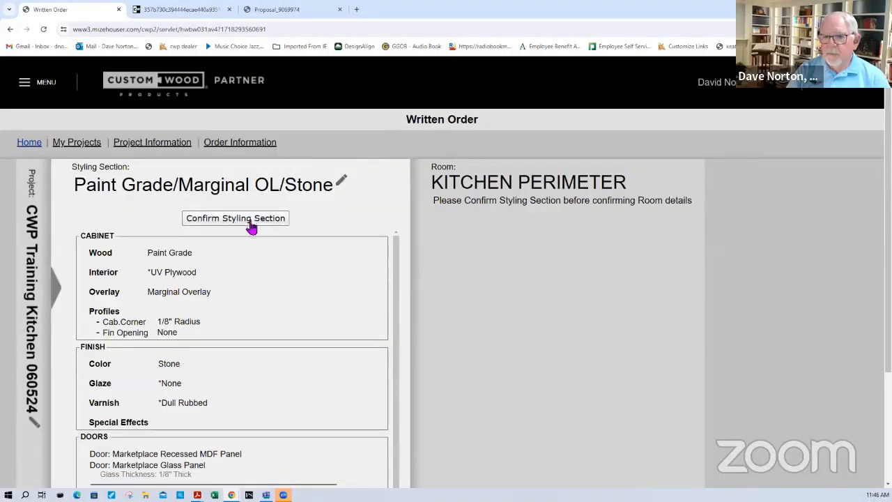
scroll(248, 264, "down", 2)
scroll(248, 268, "down", 3)
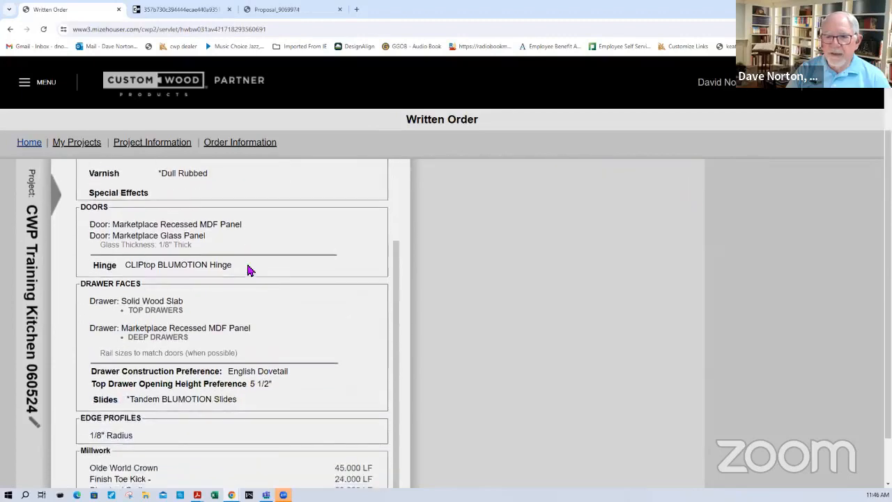
scroll(248, 267, "up", 3)
scroll(248, 269, "up", 3)
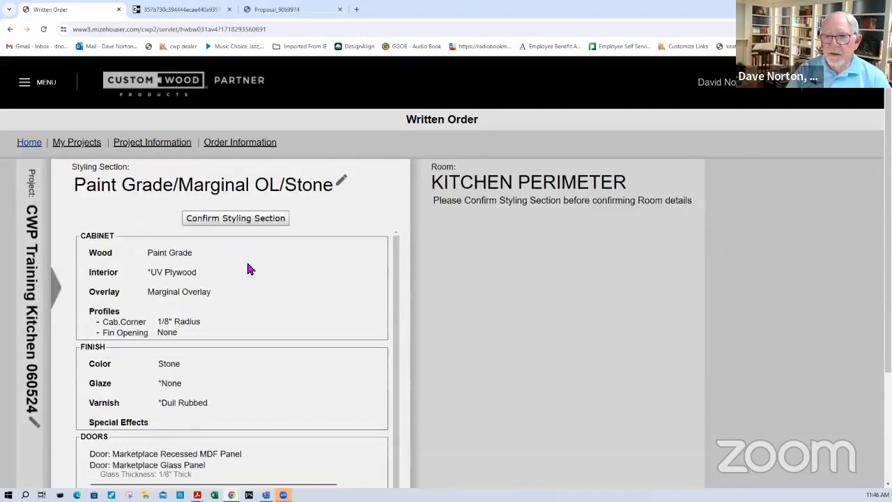
left_click(251, 221)
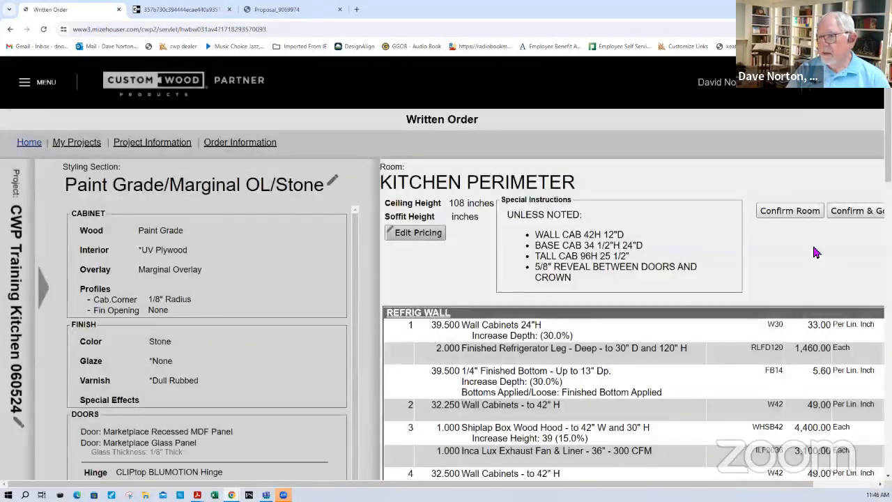
Review the kitchen perimeter room's item list, confirm the room and continue to the next one.
left_click_drag(659, 486, 816, 465)
scroll(815, 465, "up", 10)
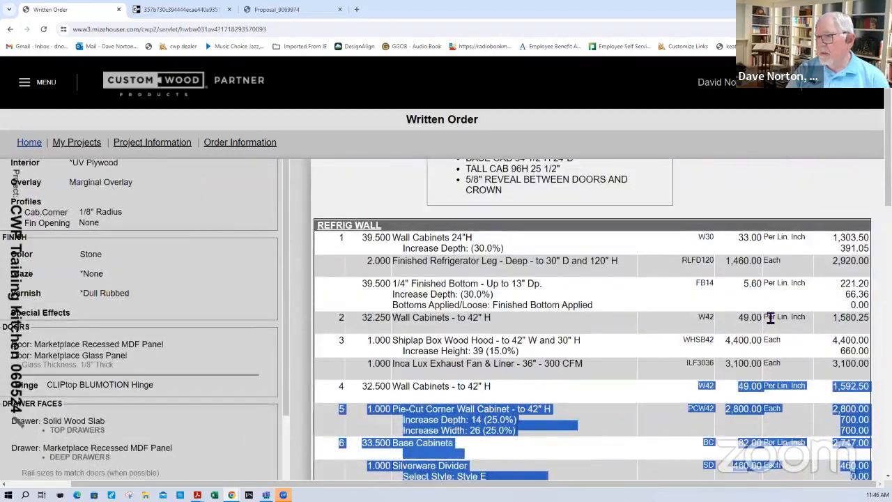
left_click(757, 191)
scroll(758, 191, "up", 3)
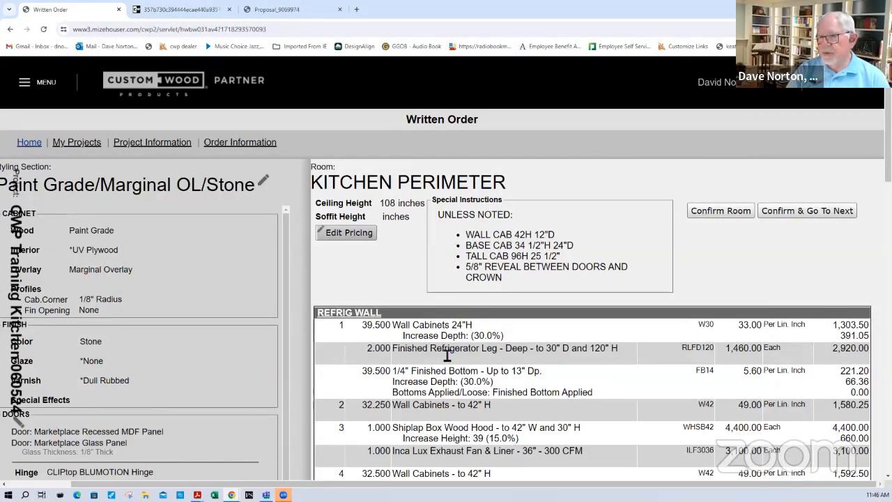
left_click(797, 218)
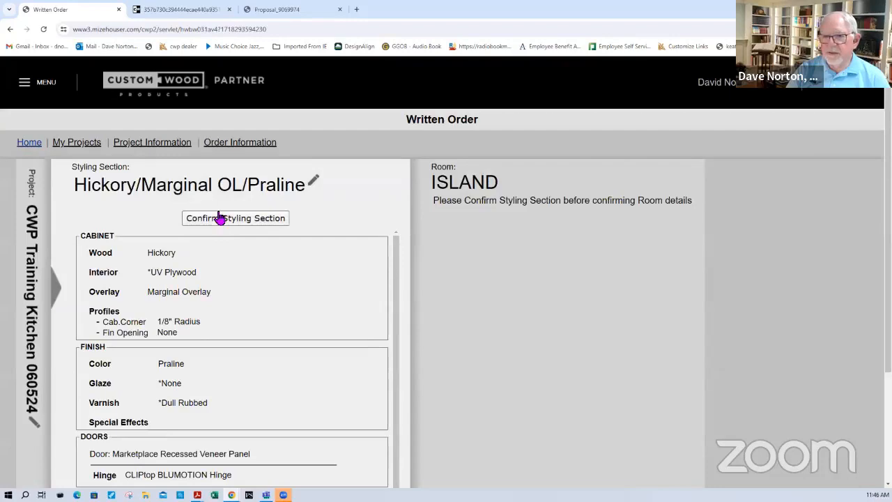
Confirm the Hickory/Marginal OL/Praline styling section and the Island room, and continue.
left_click(219, 219)
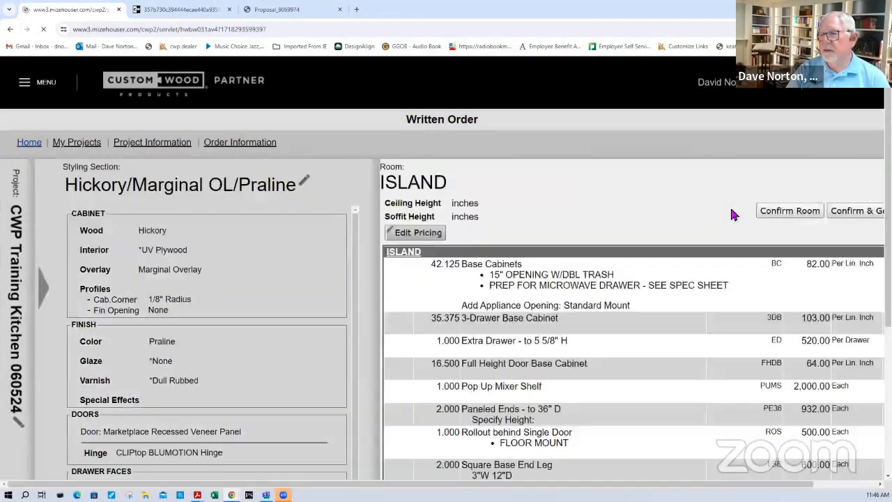
left_click(812, 212)
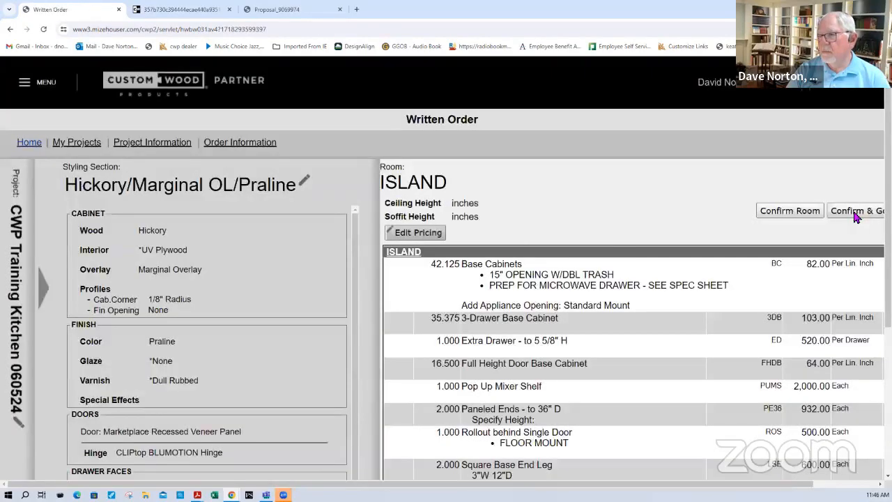
left_click(856, 215)
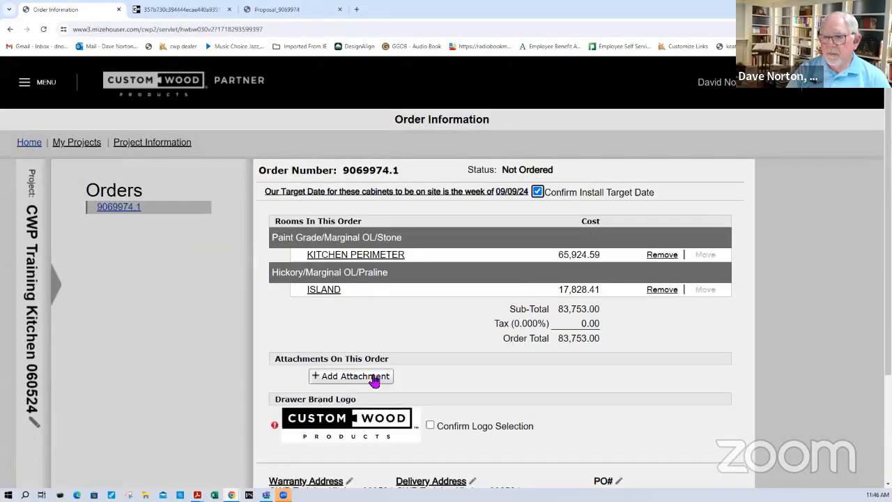
Upload the four PDFs from "CWP Traing kitchen 203777 submitted 061324" through "H 203990 R2 PRICING" as general attachments on the order.
left_click(374, 378)
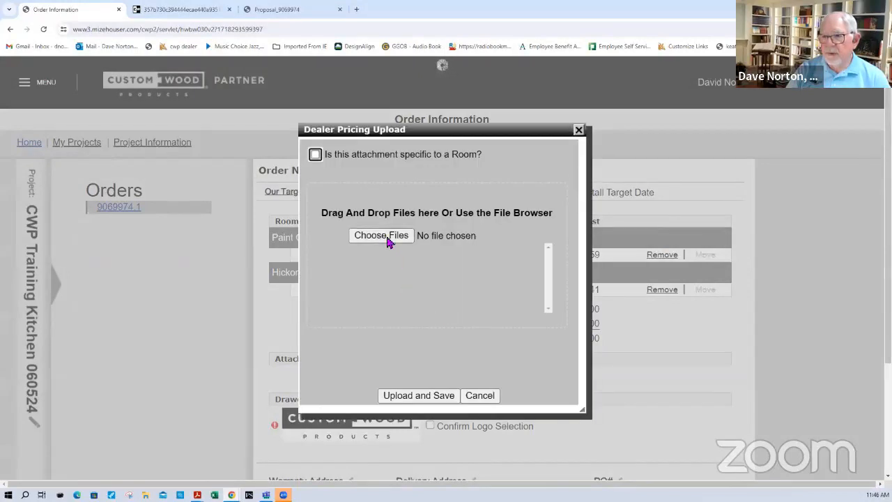
left_click(388, 240)
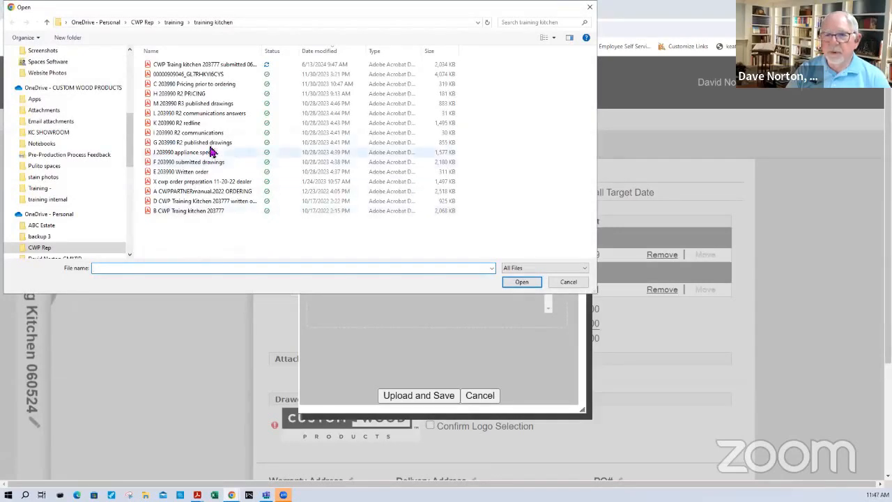
left_click(182, 66)
left_click(180, 93, "shift")
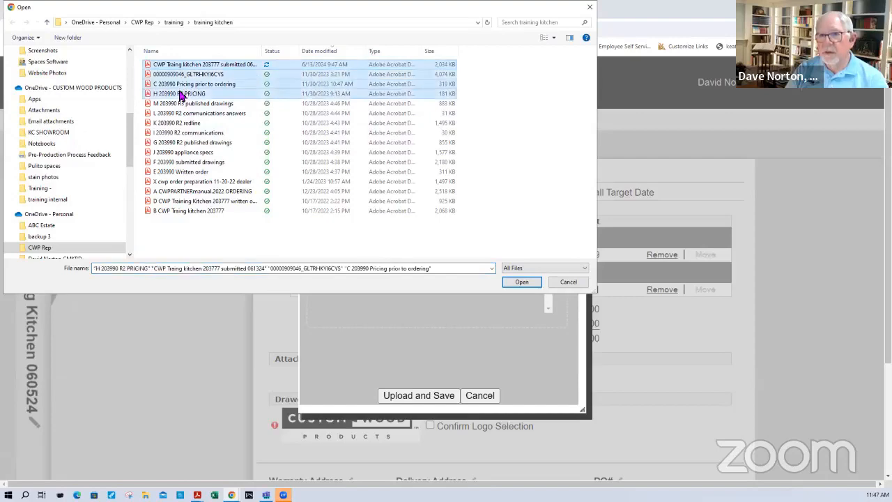
left_click(519, 283)
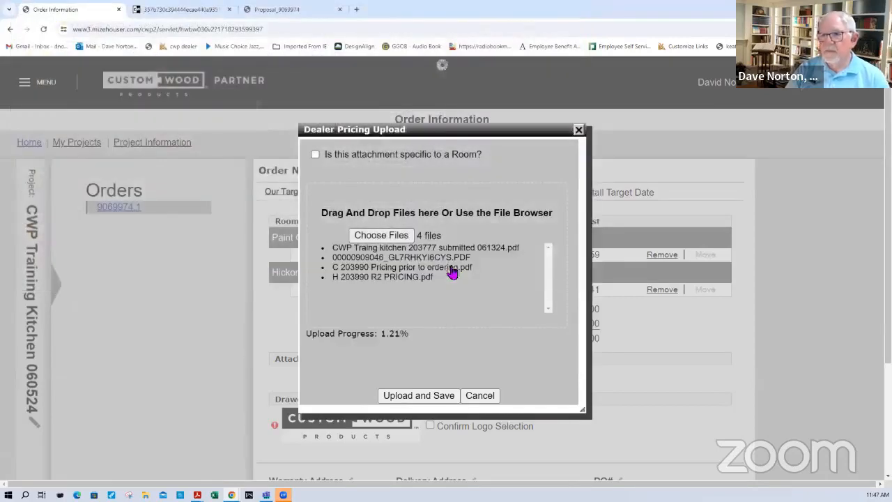
left_click(403, 395)
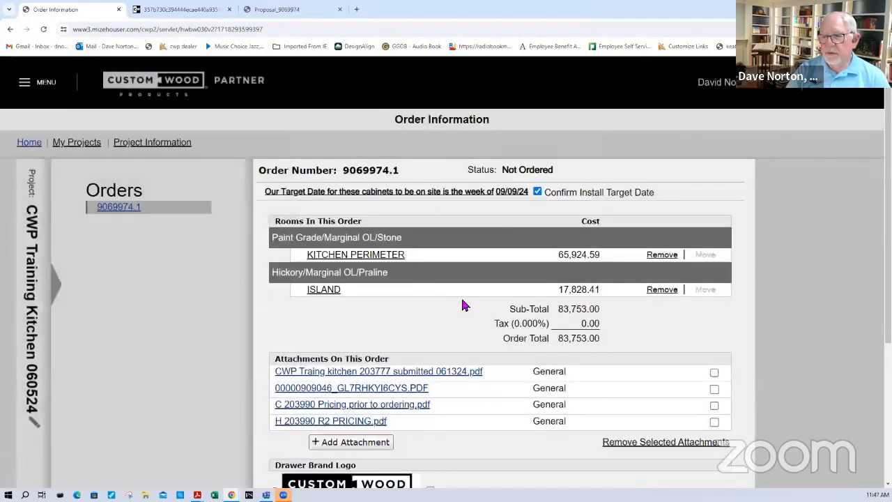
Confirm the Custom Wood Products drawer brand logo selection and review the order's rooms and attachments.
scroll(466, 304, "down", 3)
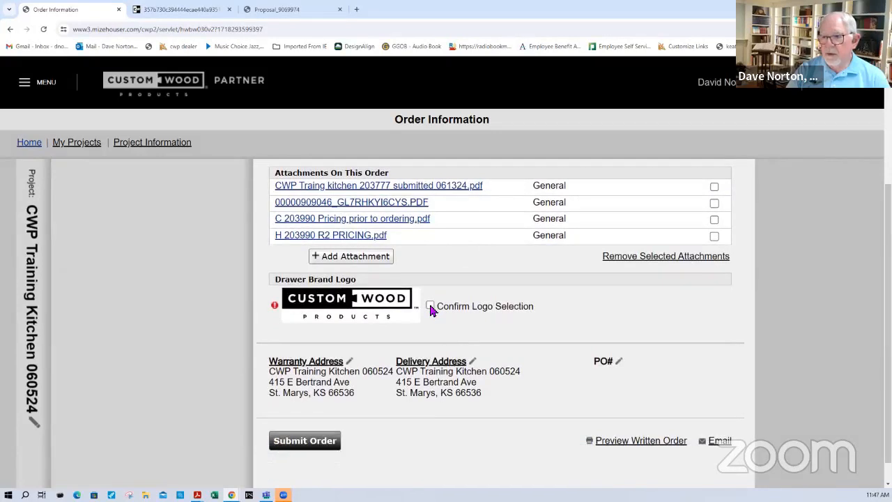
left_click(431, 306)
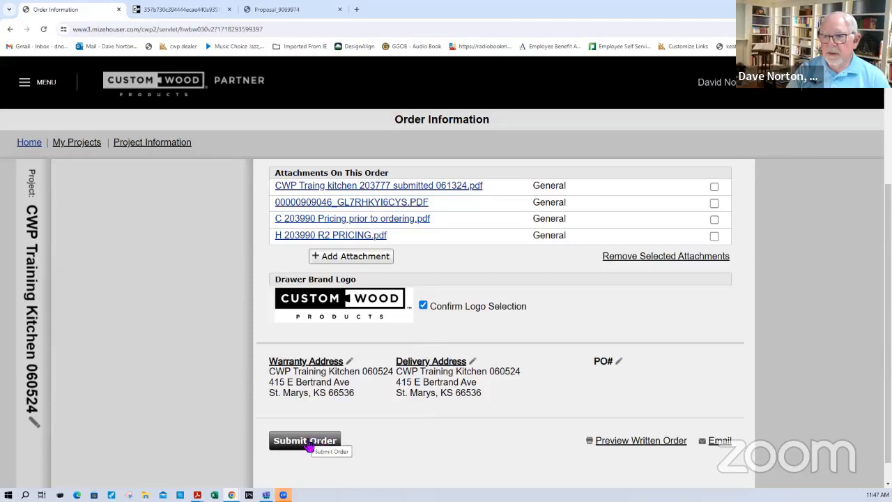
scroll(381, 440, "up", 3)
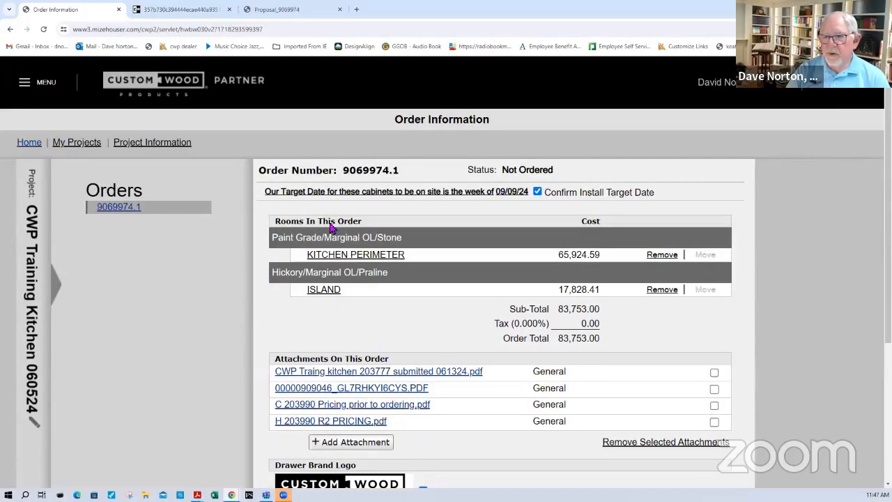
scroll(332, 228, "down", 3)
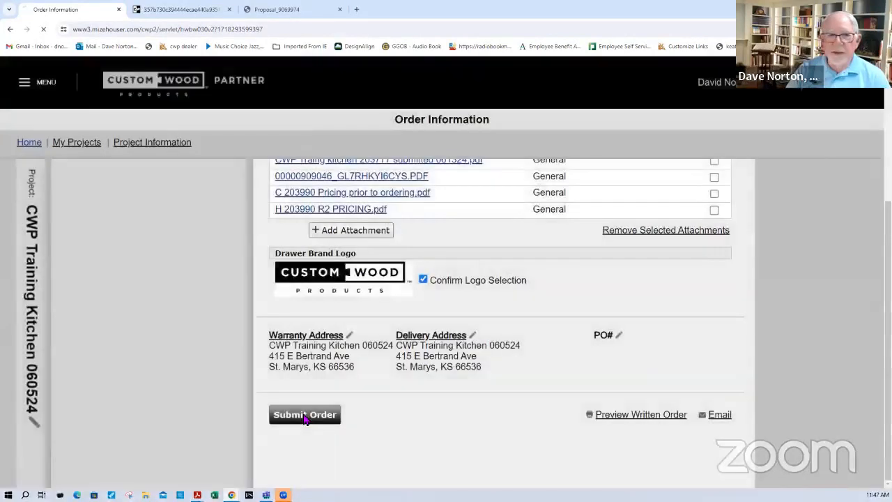
Submit the order to reach its Order Confirmation page, start the final submission and cancel it at the warning.
left_click(304, 417)
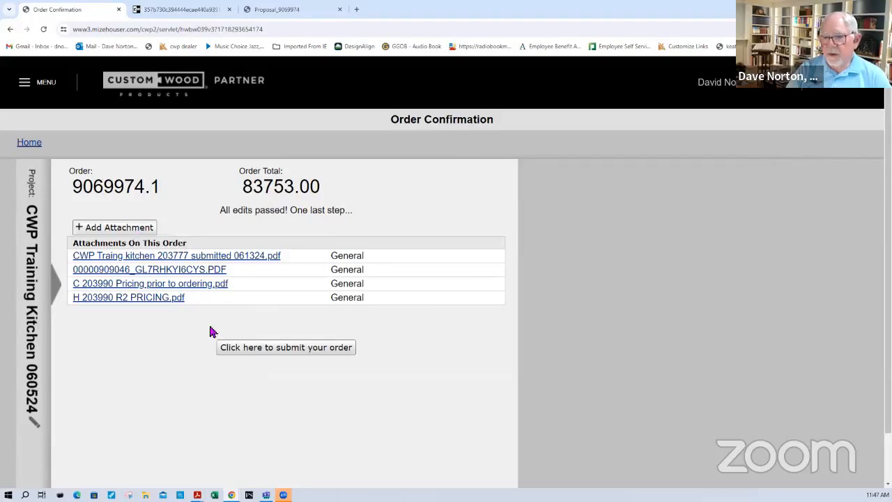
left_click(284, 348)
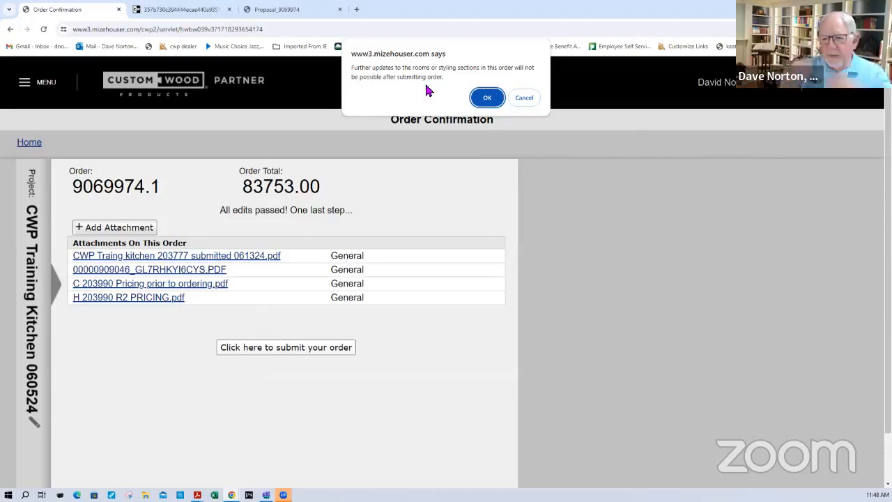
left_click(525, 99)
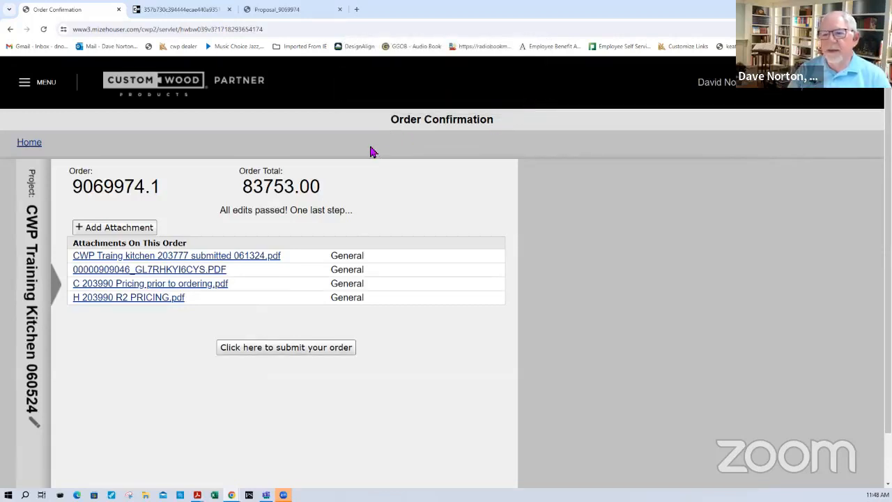